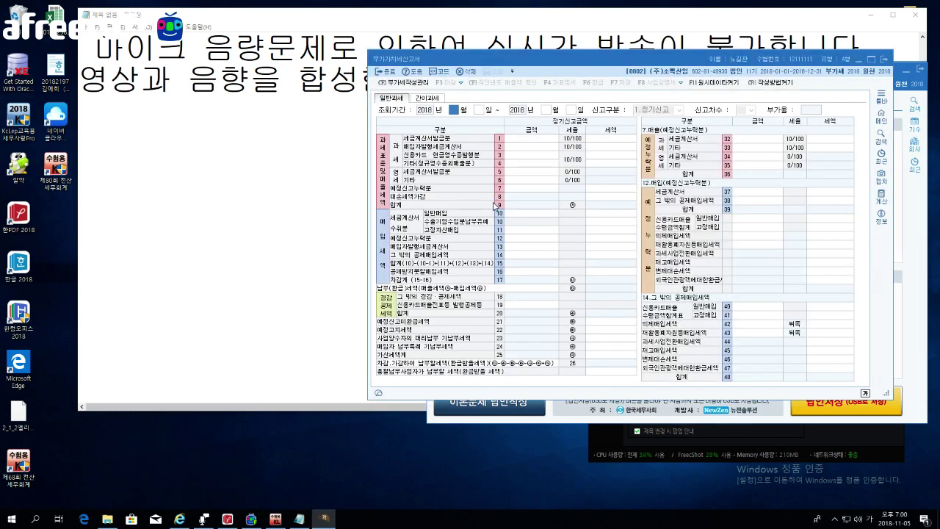
Minimize the broadcasting window and the text editor window to leave the VAT return (부가가치세신고서) in view
left_click(879, 432)
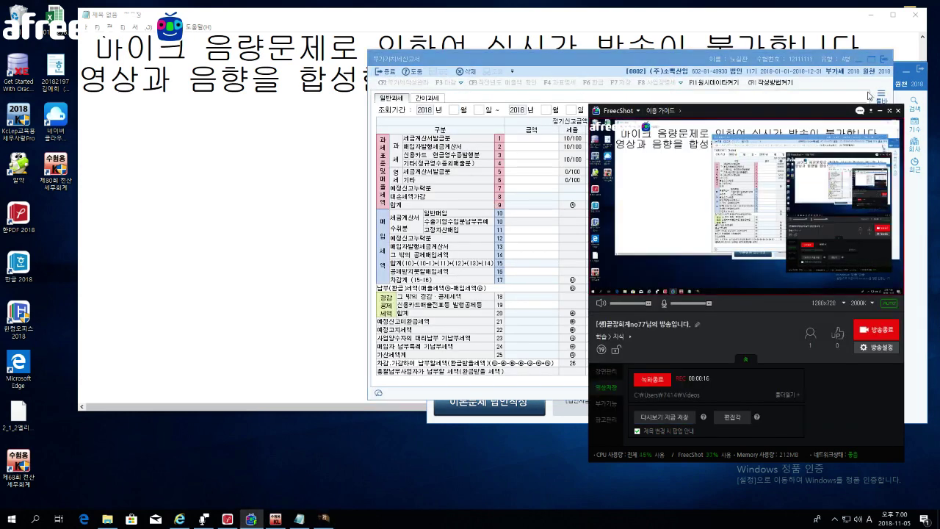
left_click(879, 111)
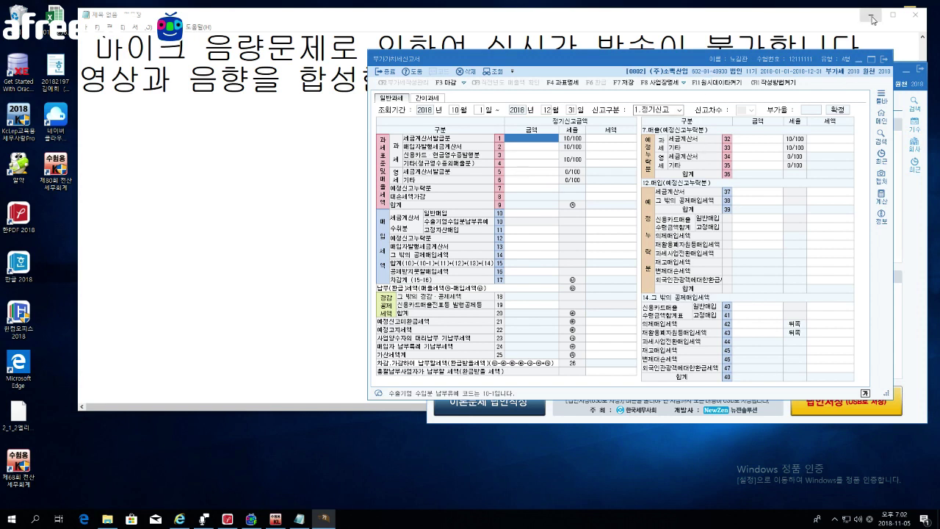
left_click(872, 15)
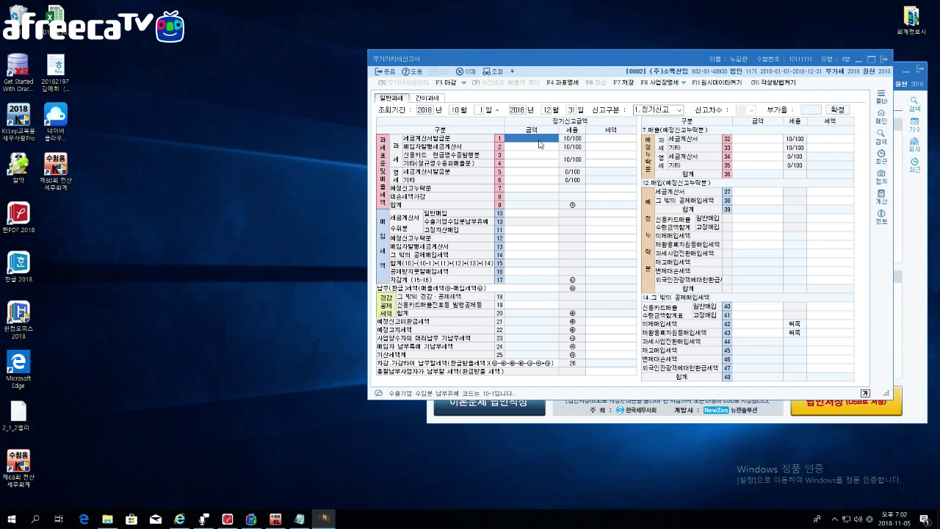
Enter the taxable sales amounts: 1,243,000,000 for issued tax invoices (line 1) and 12,000,000 for other sales (line 4)
type("1245")
type("0000000")
key("Return")
key("Return")
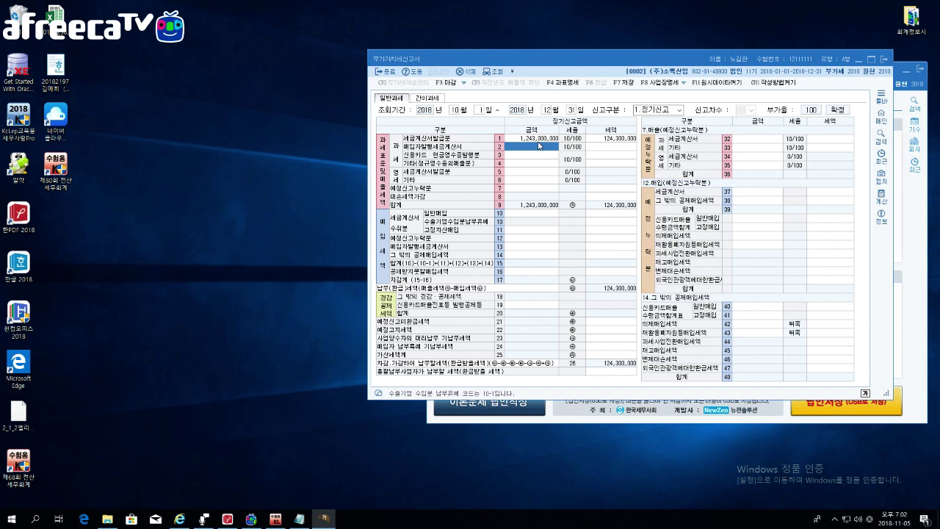
left_click(537, 163)
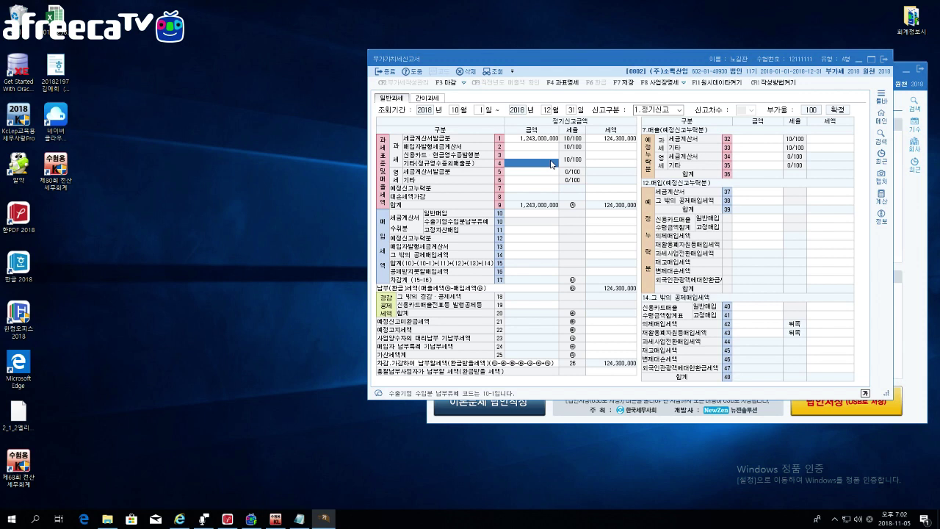
type("12000000")
key("Return")
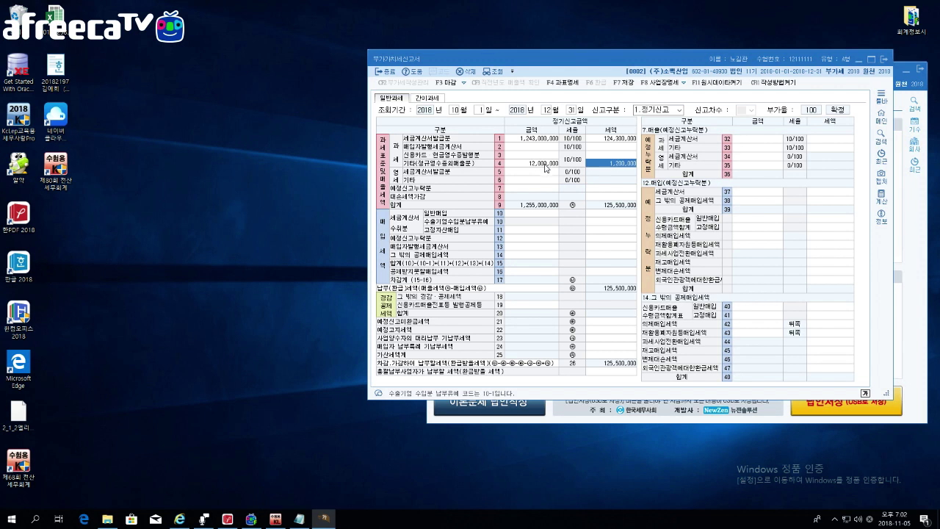
Enter 1,250,000 as the bad debt tax adjustment (대손세액가감, line 8)
left_click(601, 197)
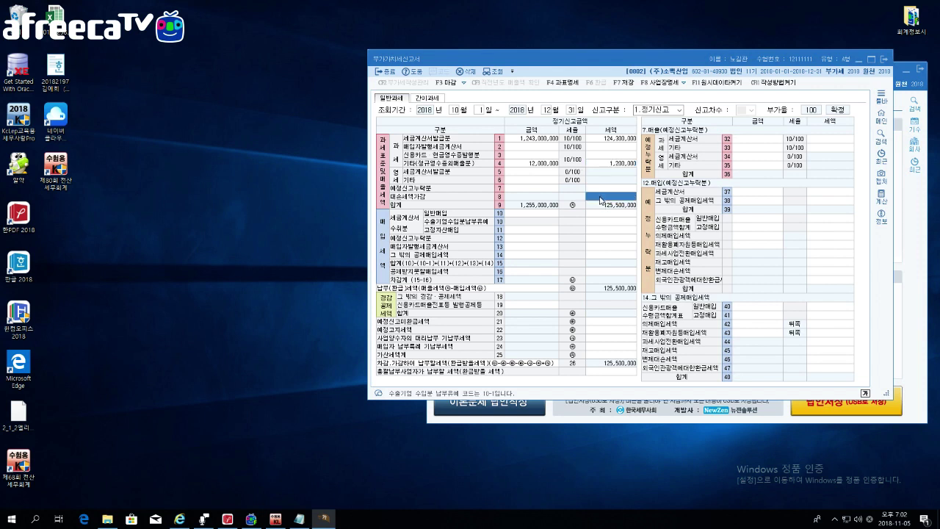
type("500000")
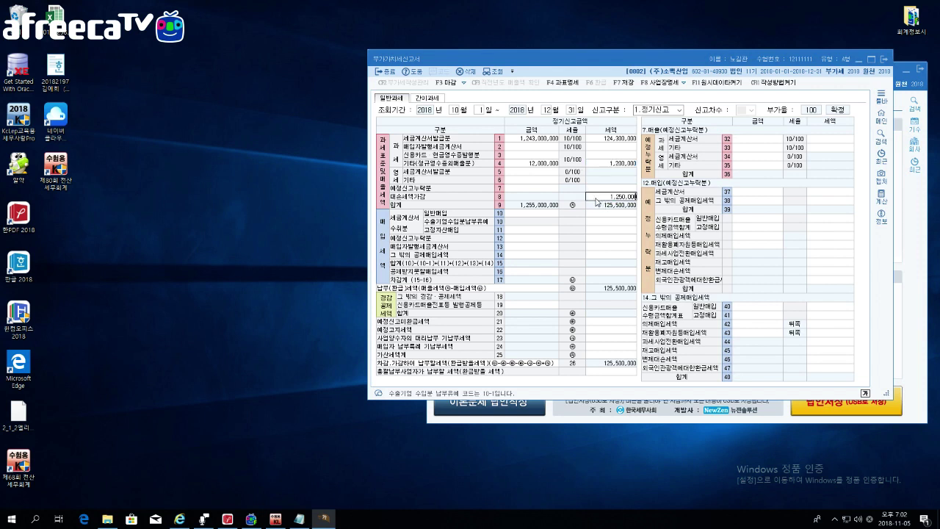
key("Return")
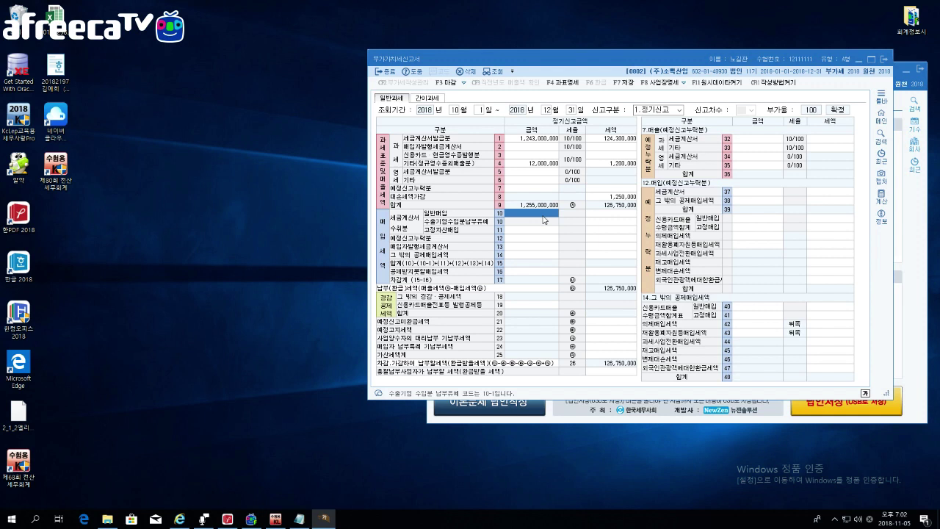
Enter the fixed asset purchases (고정자산매입, line 11) with an amount of 235,000,000 and tax of 23,500,000
left_click(535, 231)
type("235000000")
key("Return")
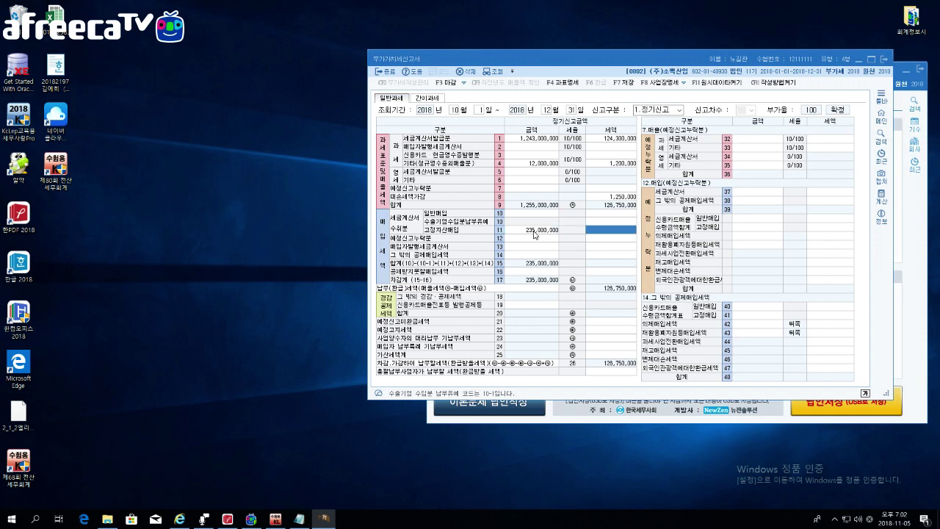
type("23500000")
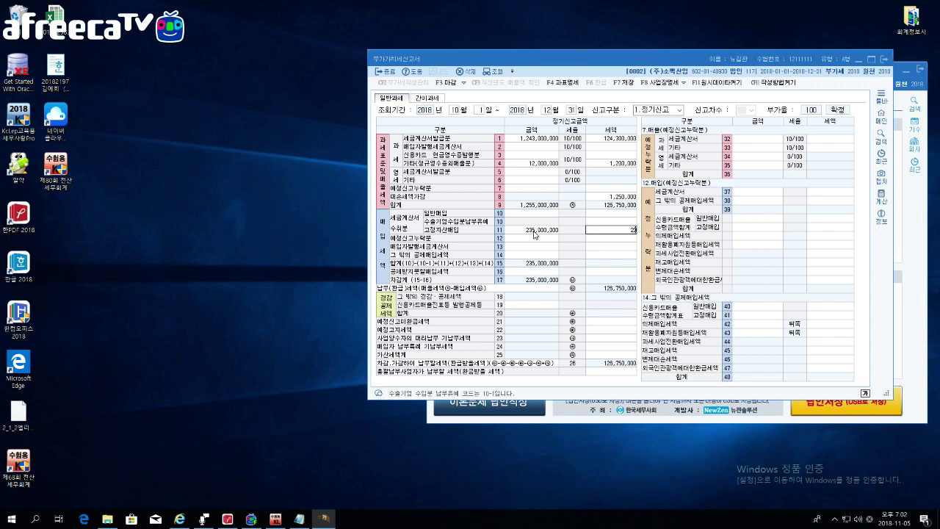
key("Return")
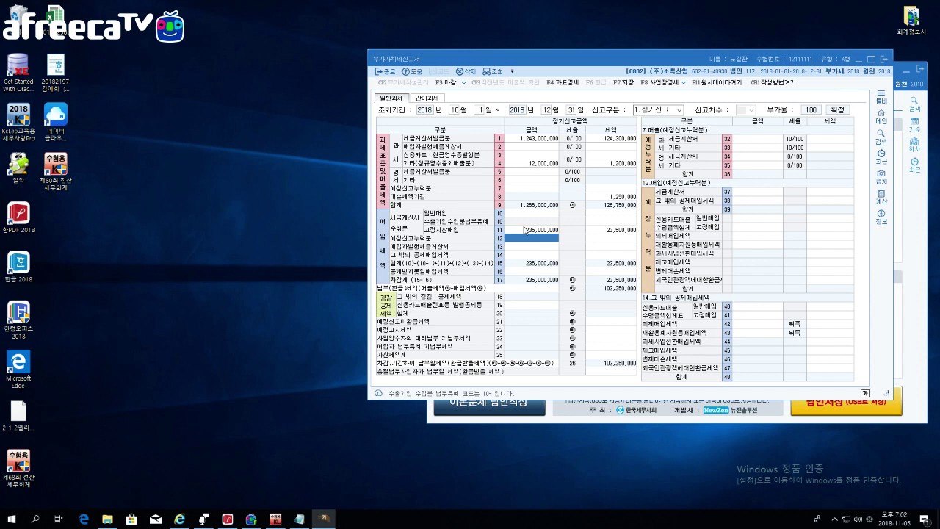
Enter the general purchases (일반매입, line 10) with an amount of 565,000,000 and tax of 56,500,000
left_click(534, 213)
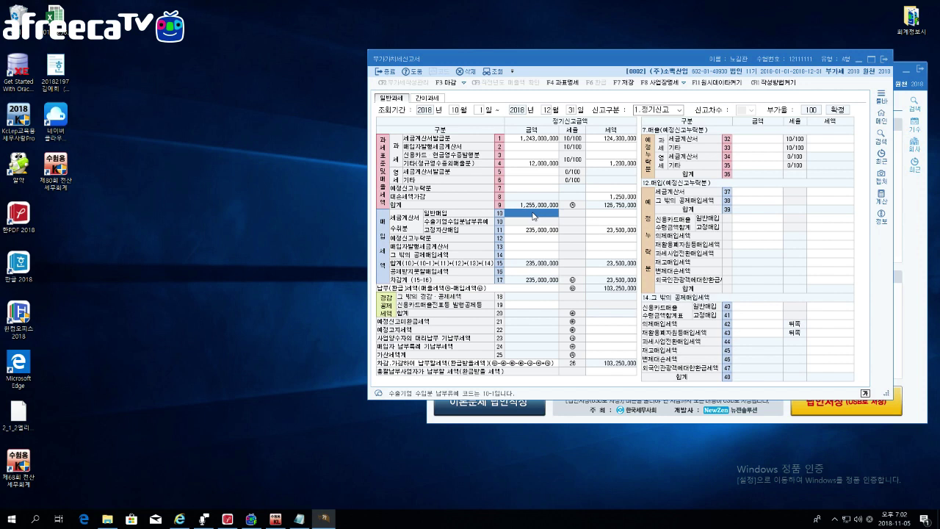
type("565000000")
key("Return")
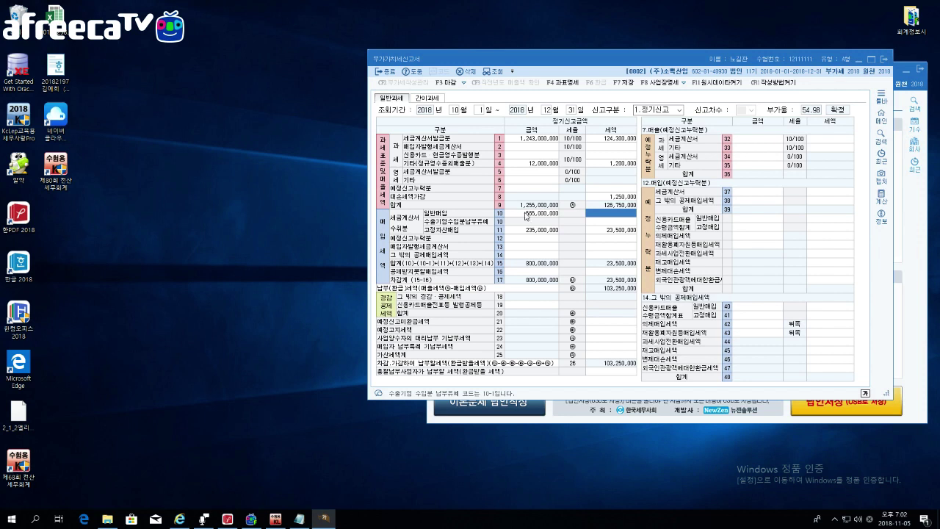
type("56")
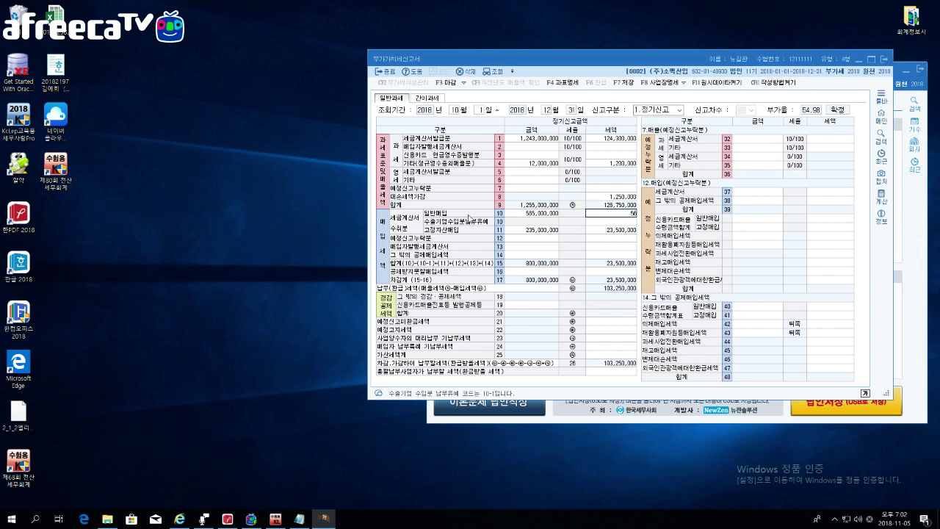
type(",500,000")
key("Return")
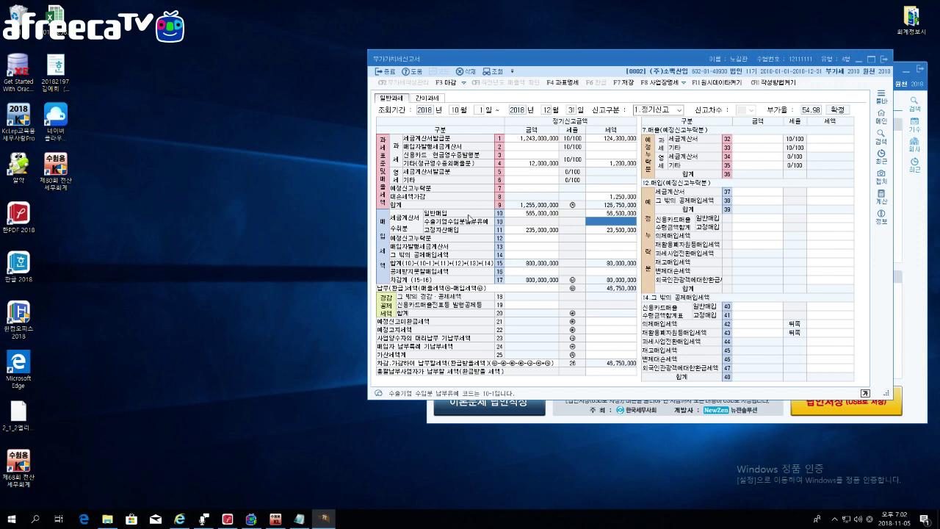
Enter the non-deductible purchase tax in its detail section (line 49) with an amount of 5,000,000 and tax of 500,000
left_click(511, 272)
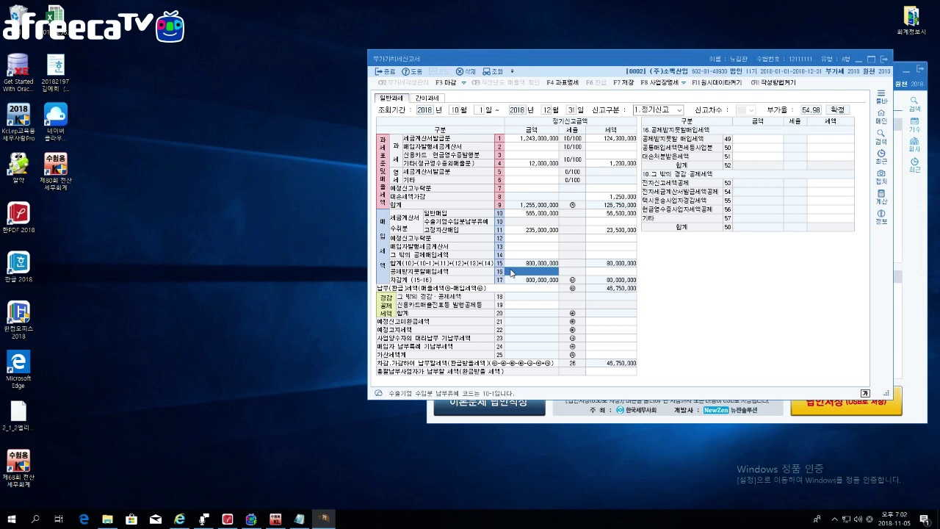
type("5000000")
key("Return")
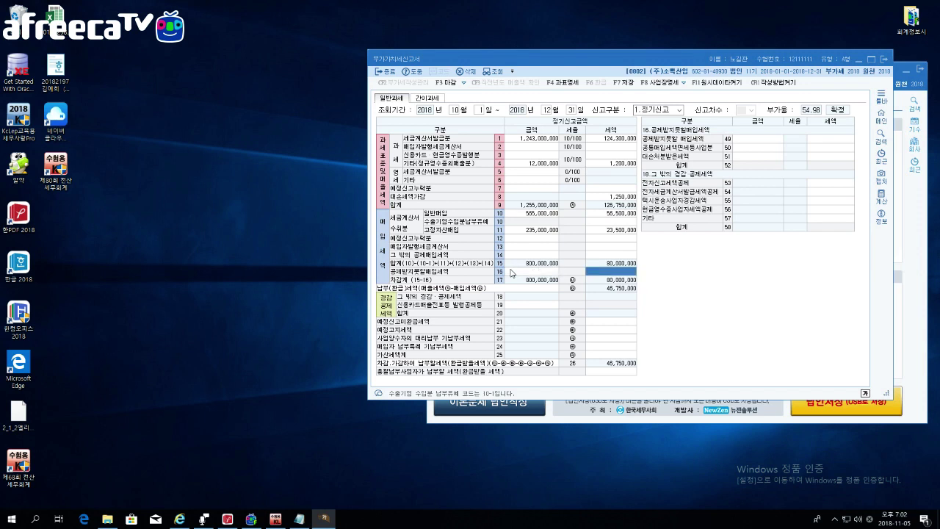
left_click(511, 273)
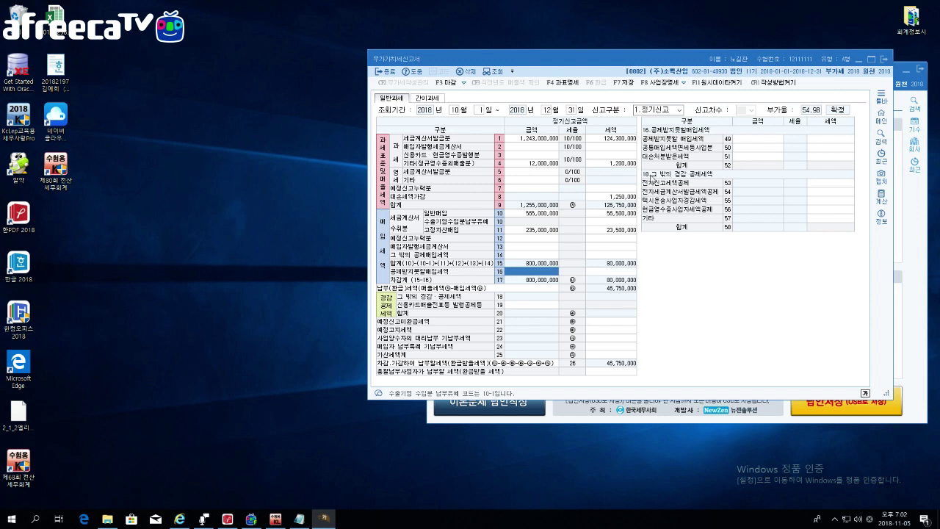
left_click(746, 139)
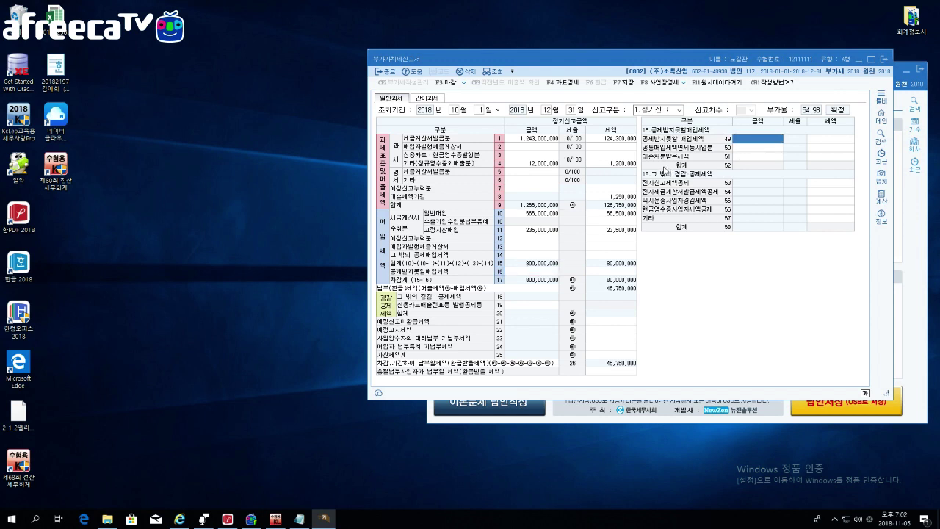
type("5000000")
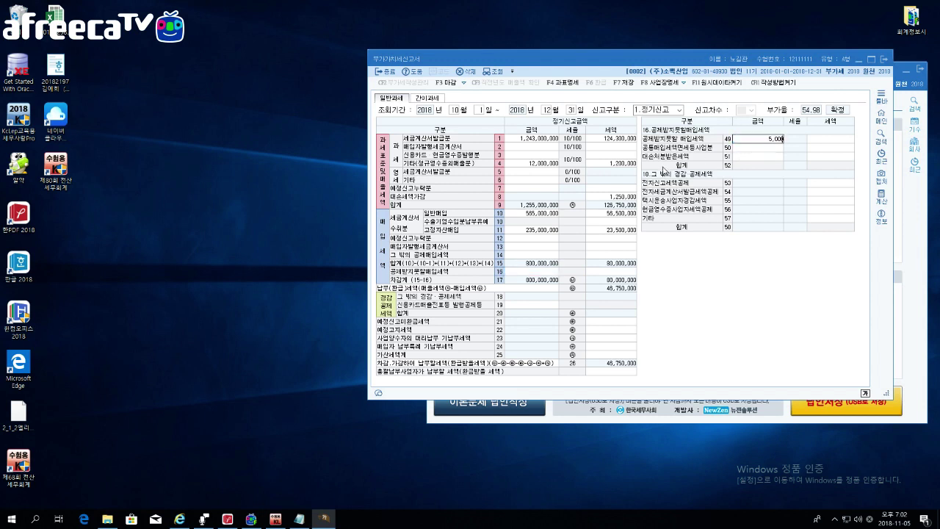
key("Return")
type("5,")
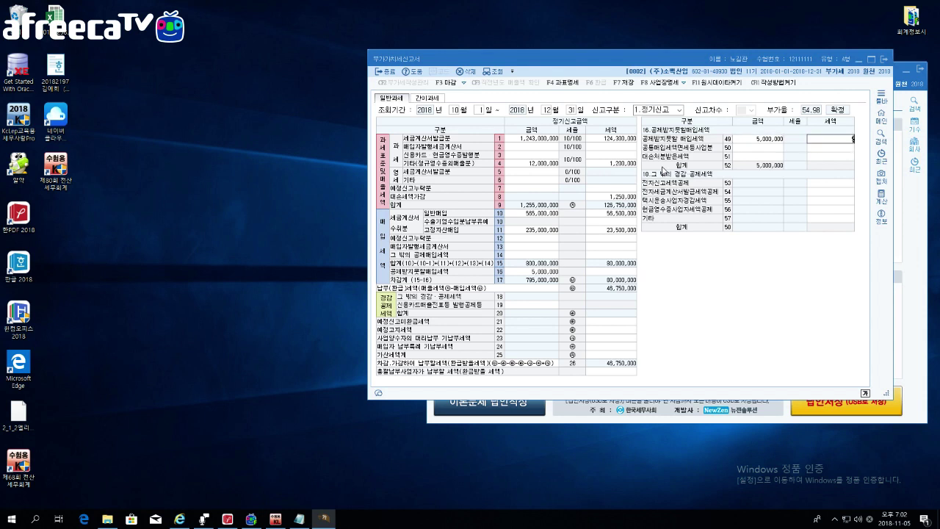
type("000,00")
key("Return")
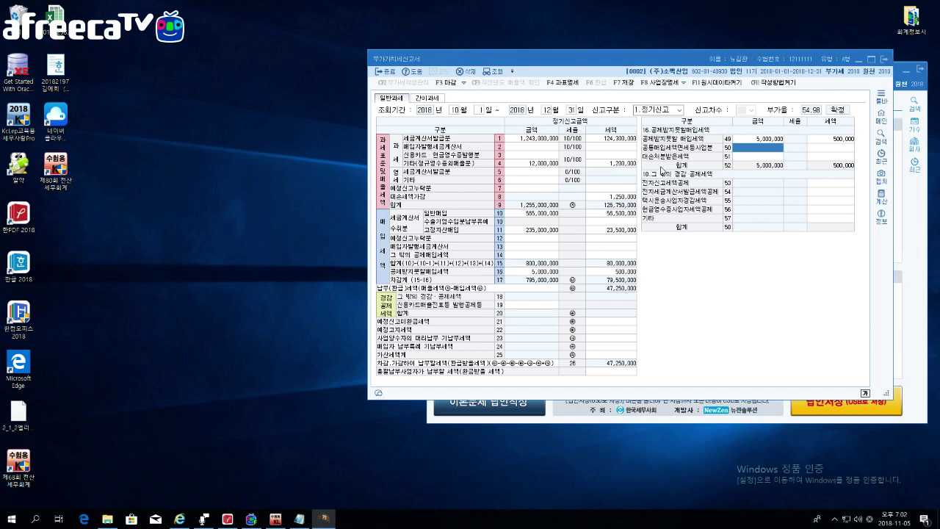
Enter 20,000,000 as the late-received tax invoice amount (지연수취, line 61) in the penalty tax details
left_click(598, 358)
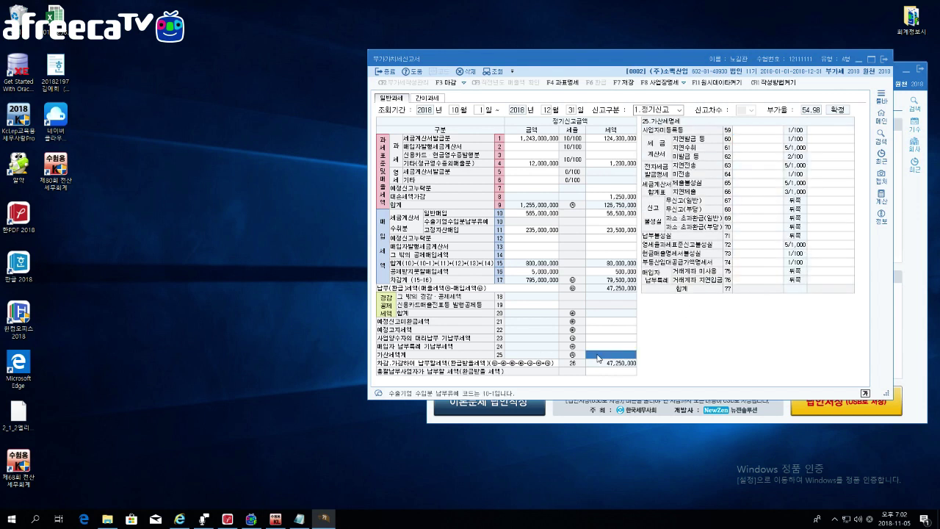
left_click(748, 149)
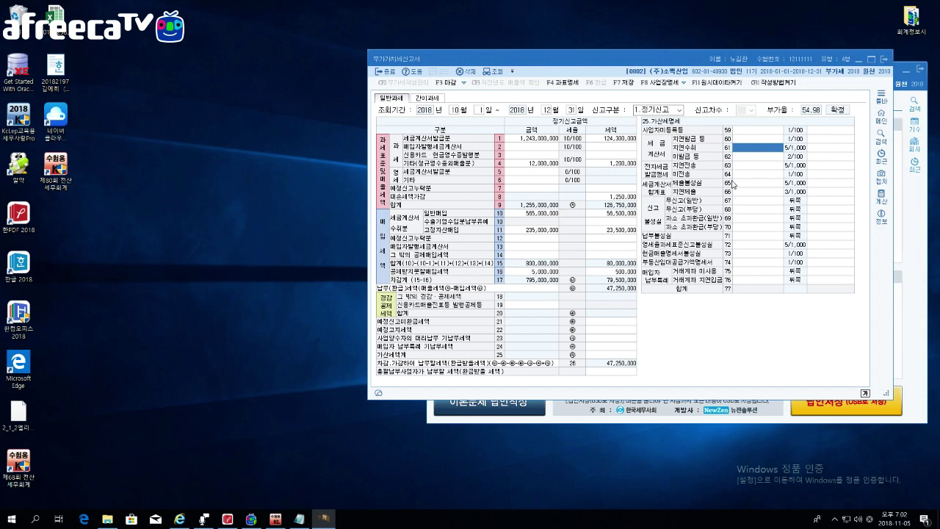
type("20,000,000")
key("Return")
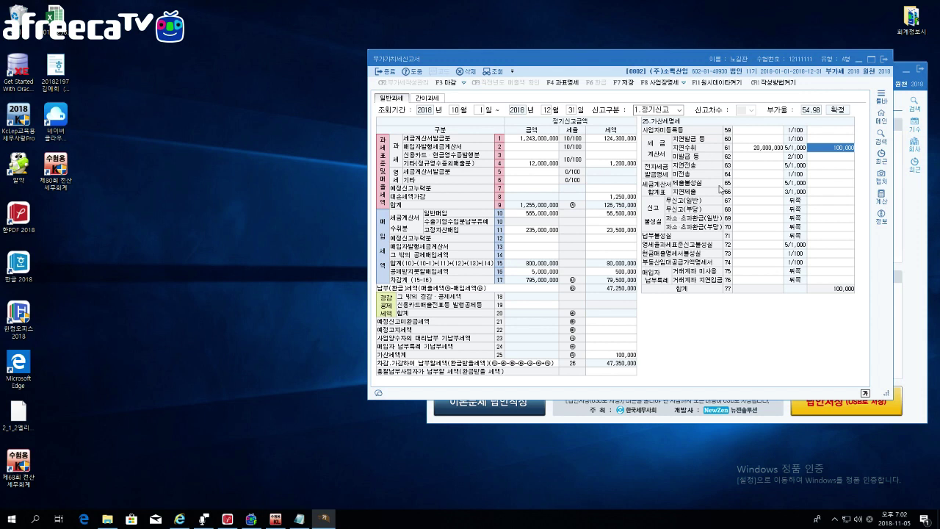
Enter 11,500,000 as the unrefunded tax from the preliminary return (예정신고미환급세액, line 21)
left_click(617, 329)
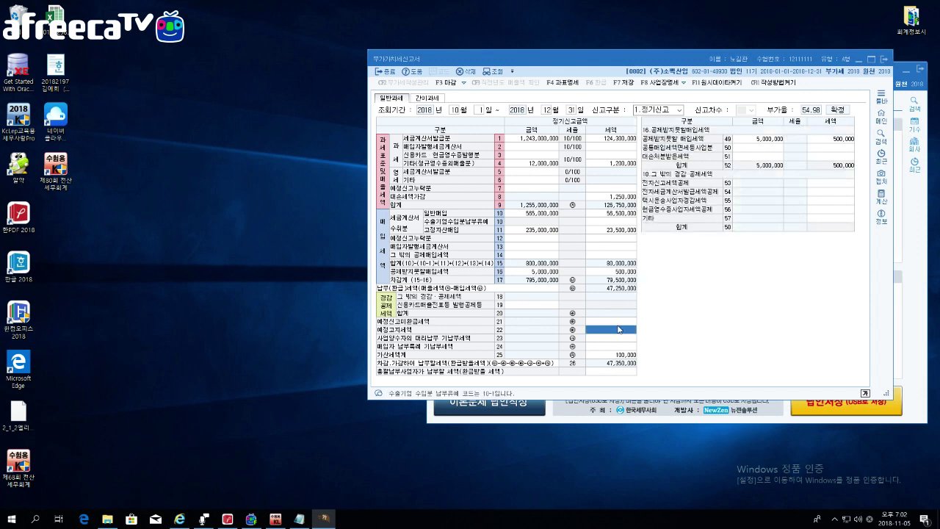
left_click(621, 322)
type("11,500,000")
key("Return")
Try an electronic filing credit (전자신고세액공제, line 53) of 10,000, and clear that entry again
left_click(815, 184)
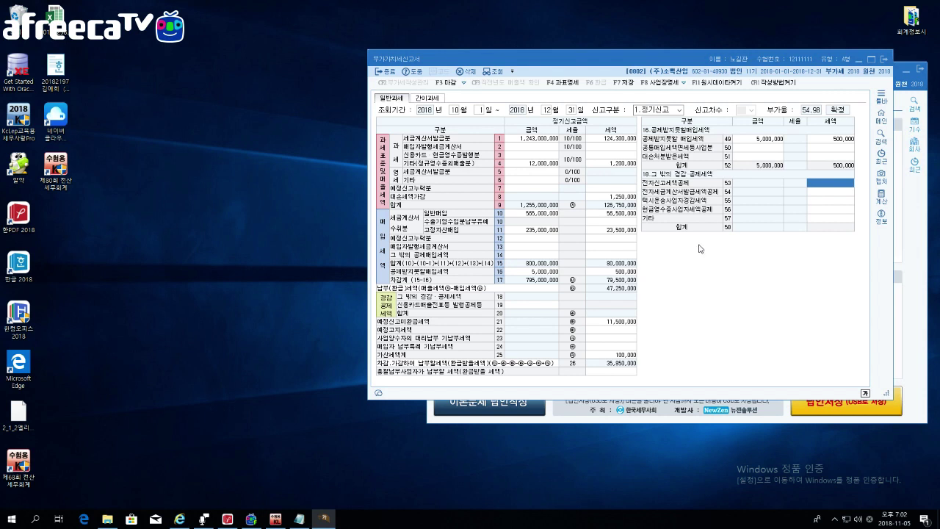
type("10,000")
key("Return")
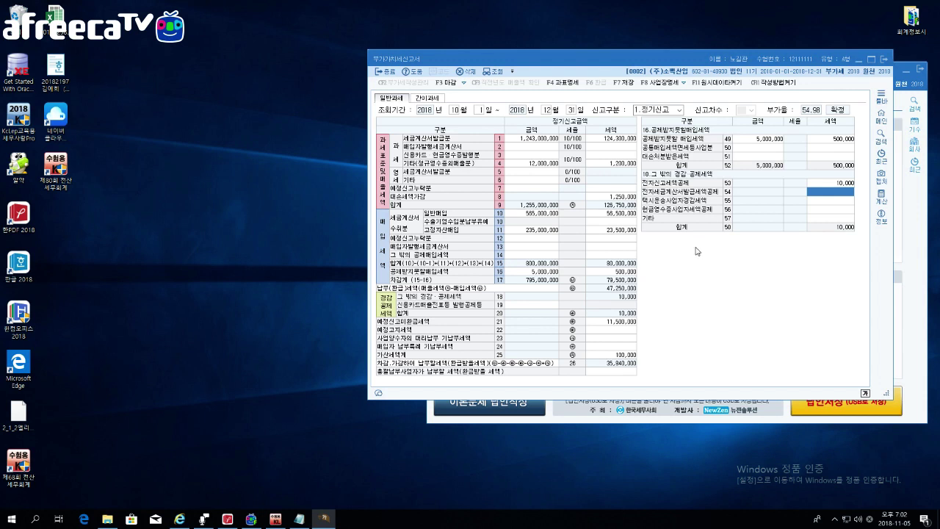
key("Up")
key("BackSpace")
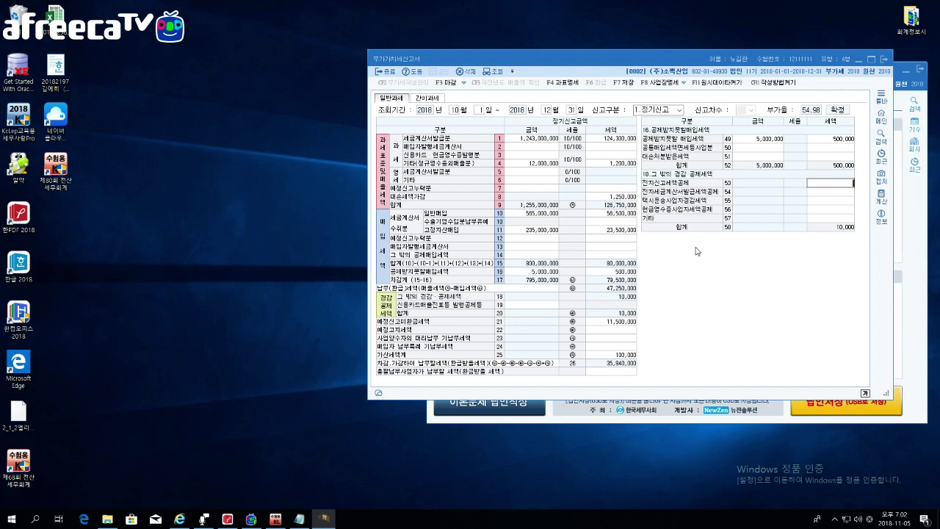
key("Return")
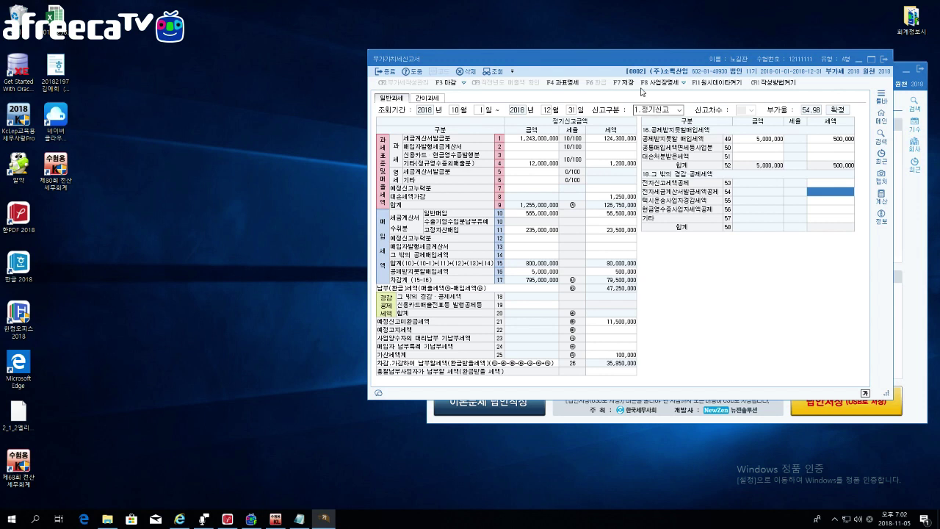
Save the VAT return and reload a blank form for the period October 1 to December 31, 2018
left_click(625, 82)
left_click(650, 244)
left_click(456, 111)
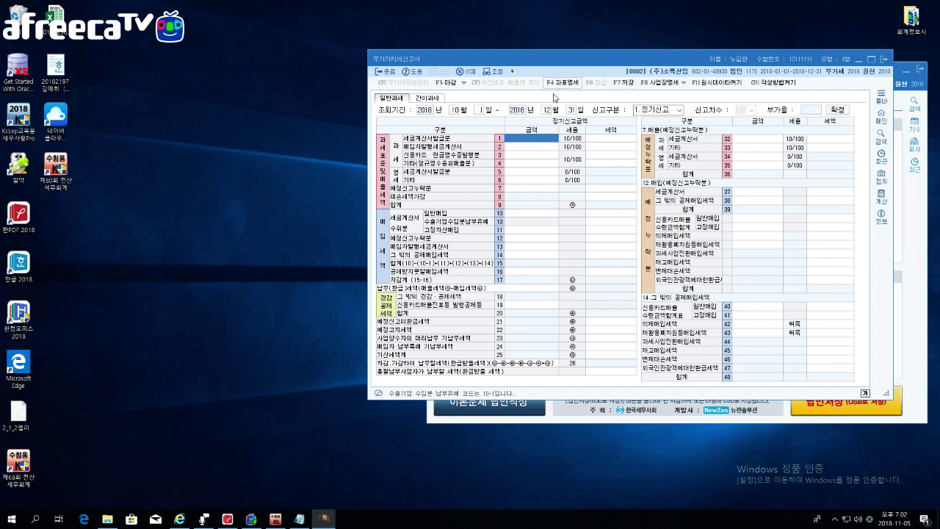
Enter 980,000,000 as the sales amount for issued tax invoices (세금계산서발급분, line 1)
type("9")
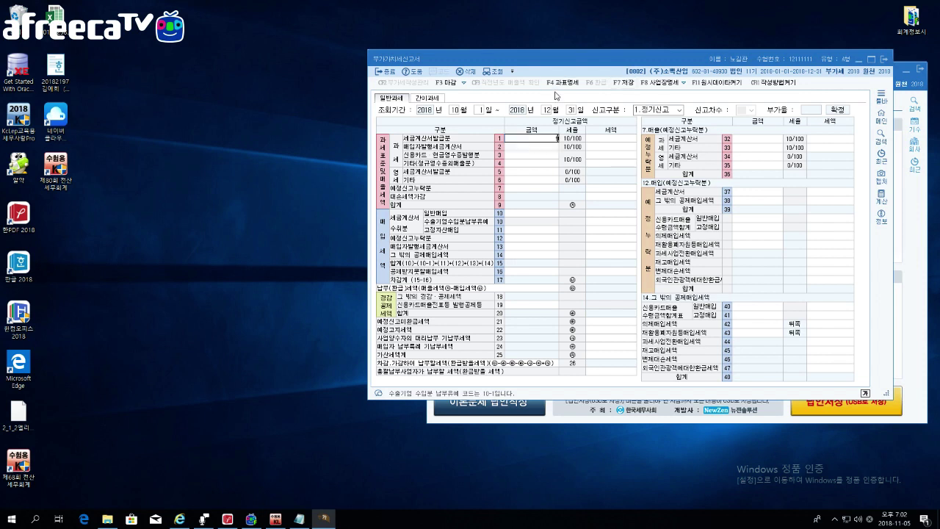
type("80,000,000")
key("Return")
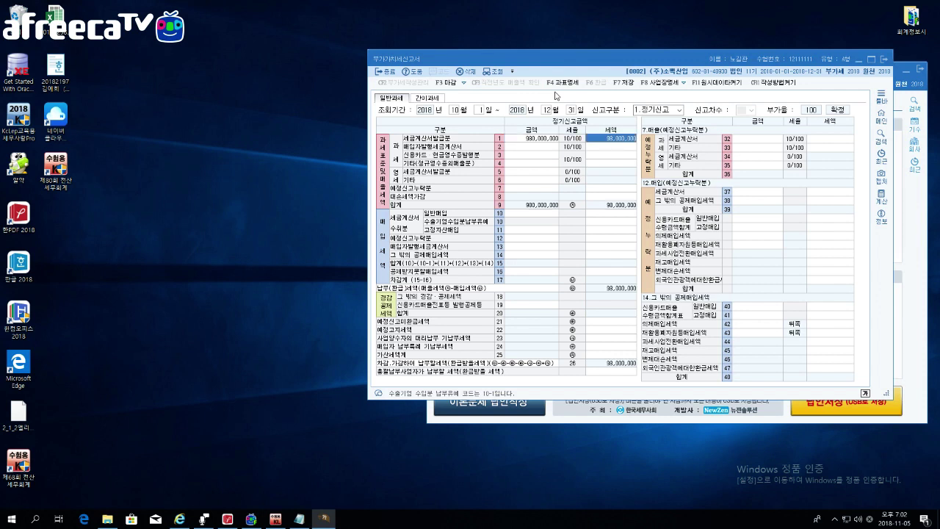
key("Return")
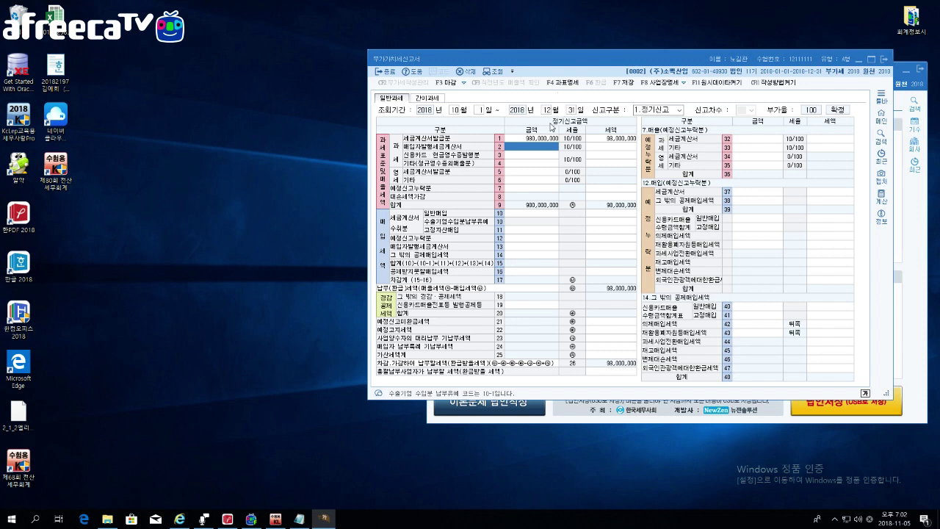
Try 20,000,000 as the credit card and cash receipt sales amount (신용카드·현금영수증발행분, line 3)
left_click(543, 139)
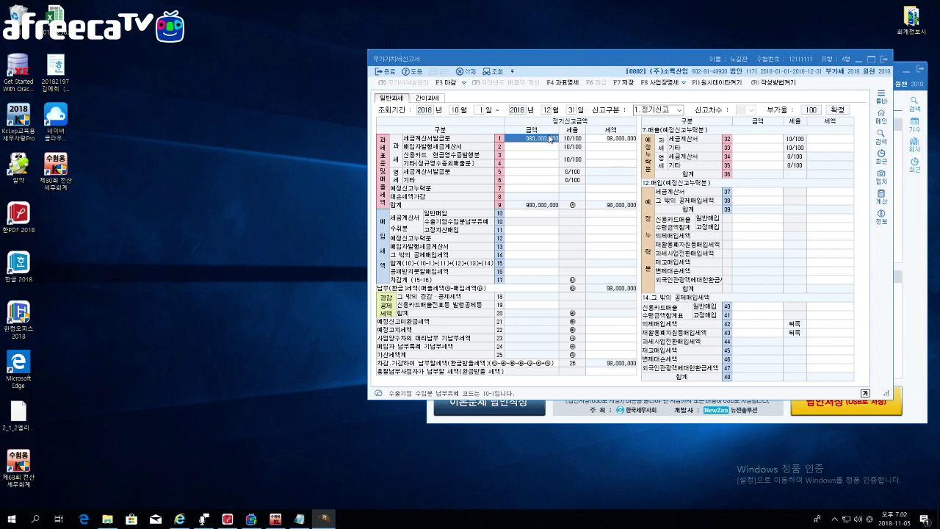
left_click(524, 156)
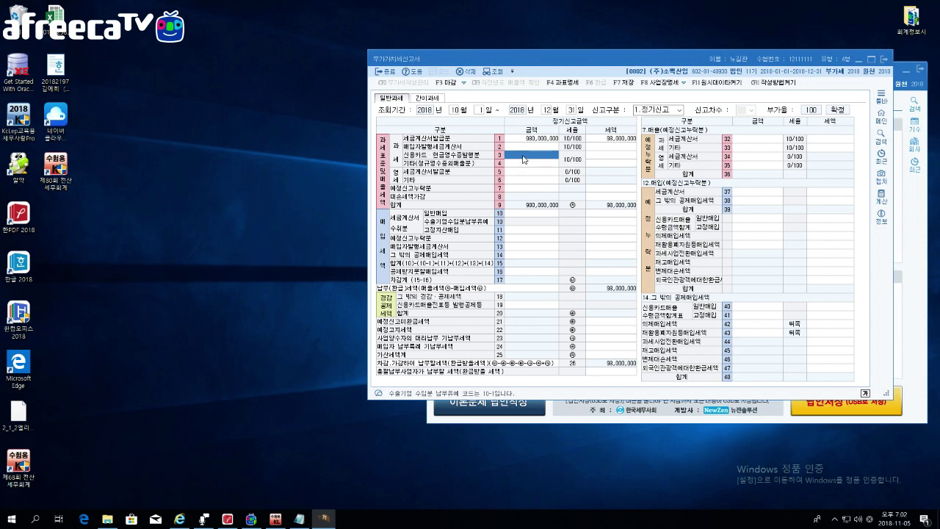
type("20000000")
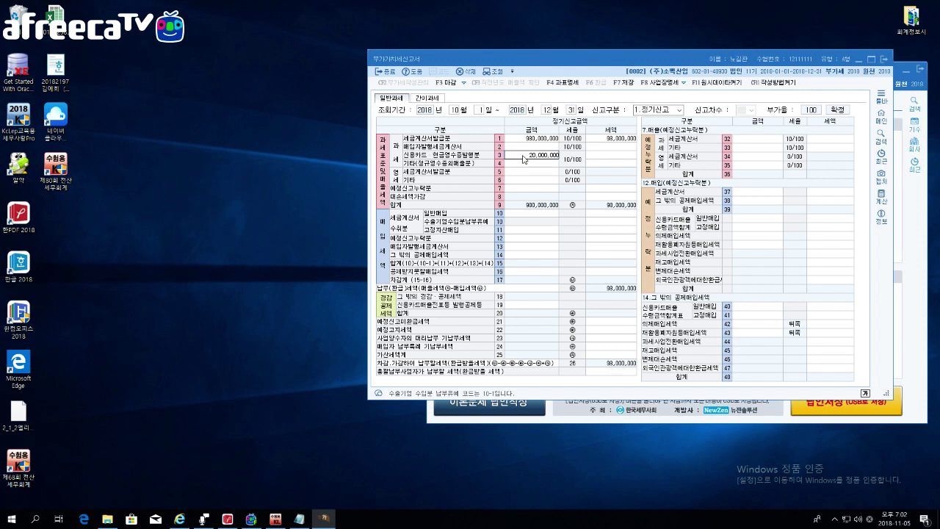
key("Return")
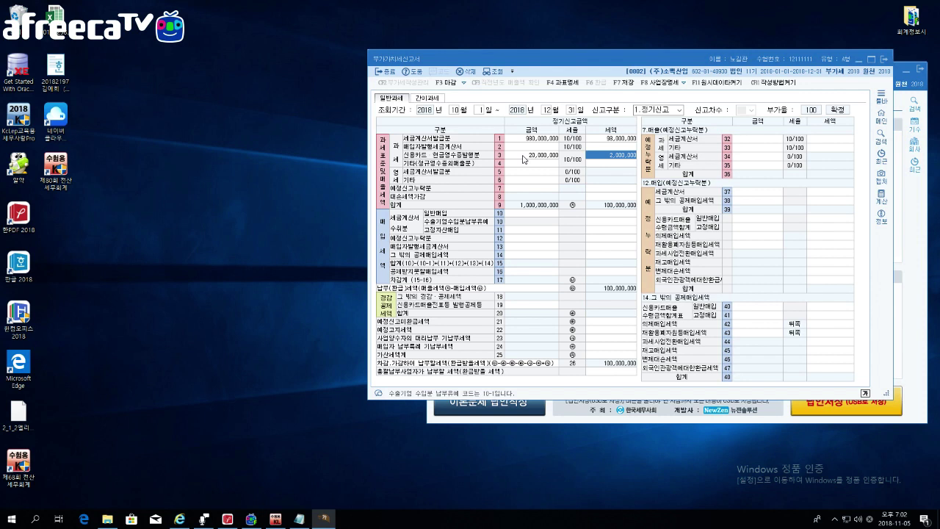
Enter sales amounts of 30,000,000 for credit card and cash receipt sales (line 3) and 500,000 for other taxable sales (기타, line 4)
left_click(523, 156)
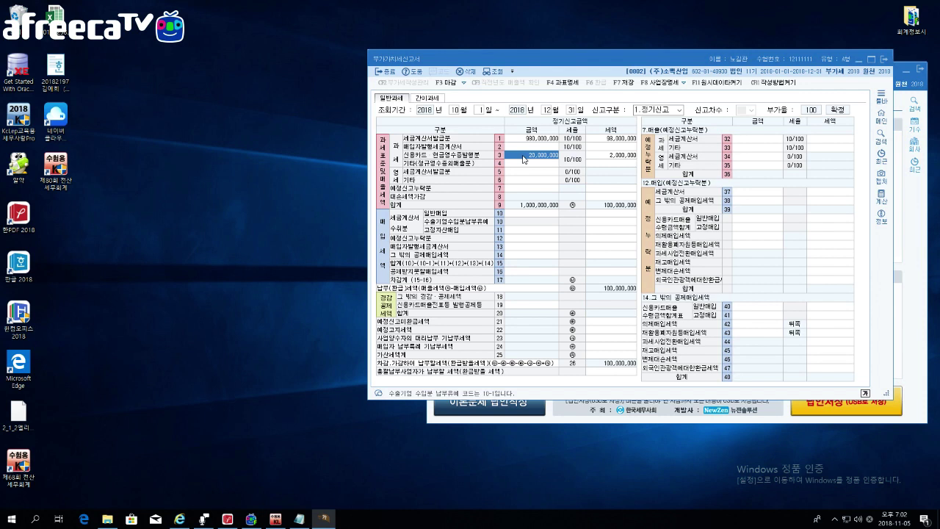
type("30000000")
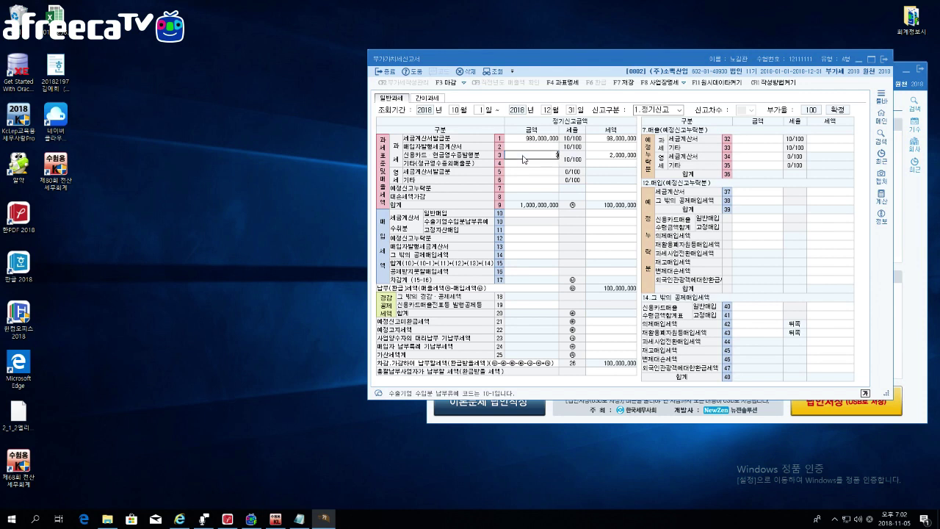
key("Return")
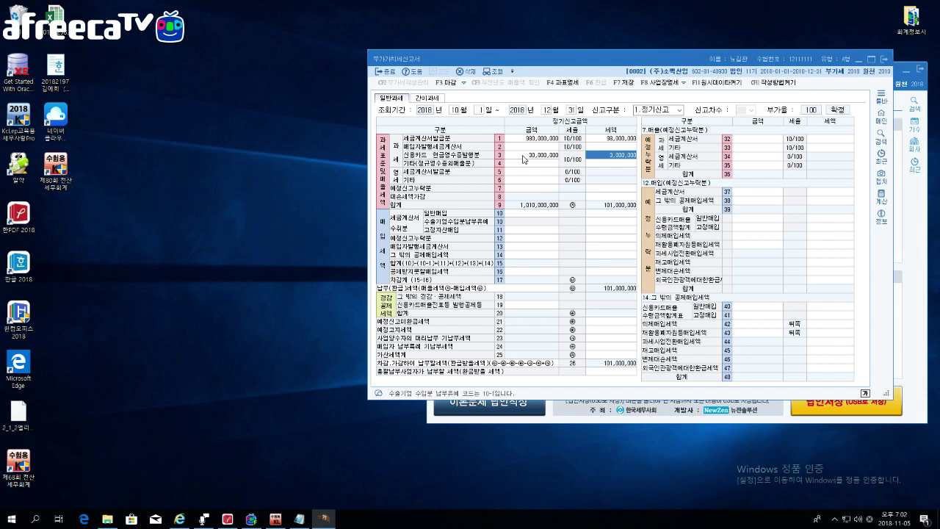
key("Return")
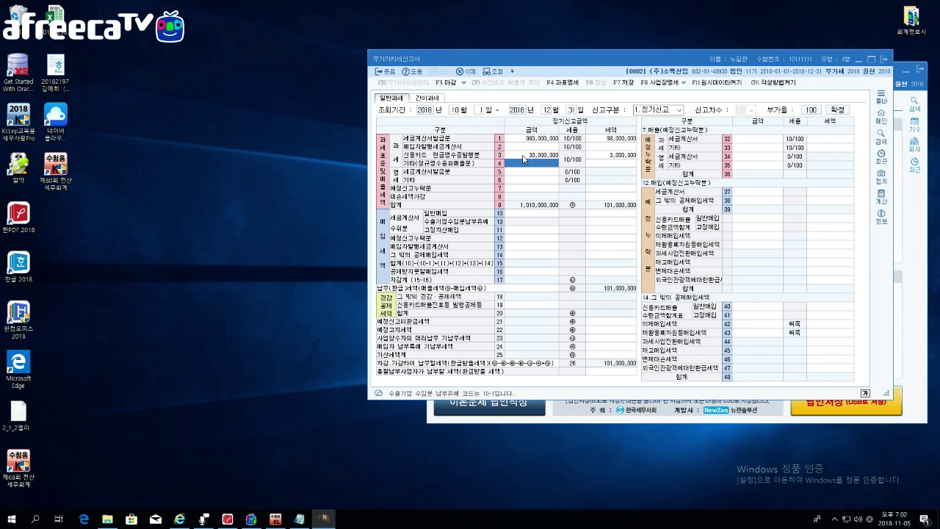
type("5000000")
key("Return")
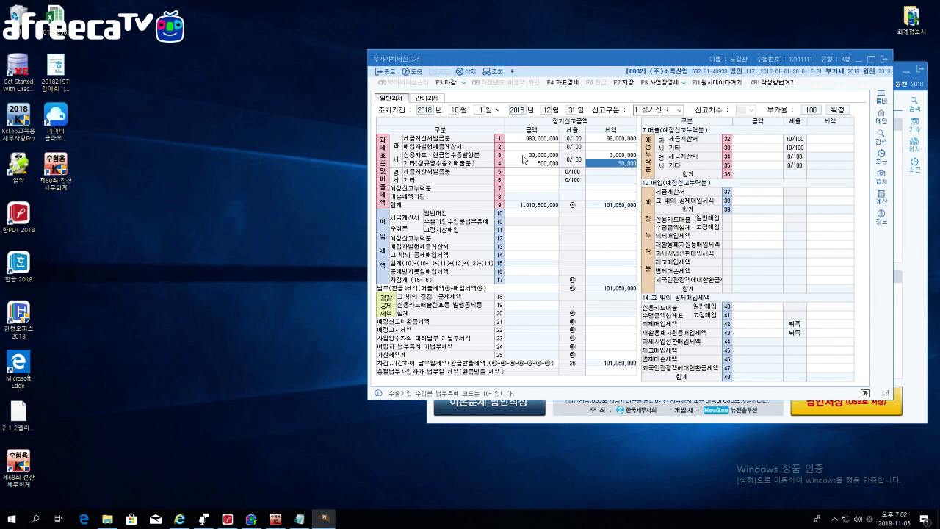
Enter 50,000,000 as the other zero-rated sales amount (영세 기타, line 6)
left_click(535, 188)
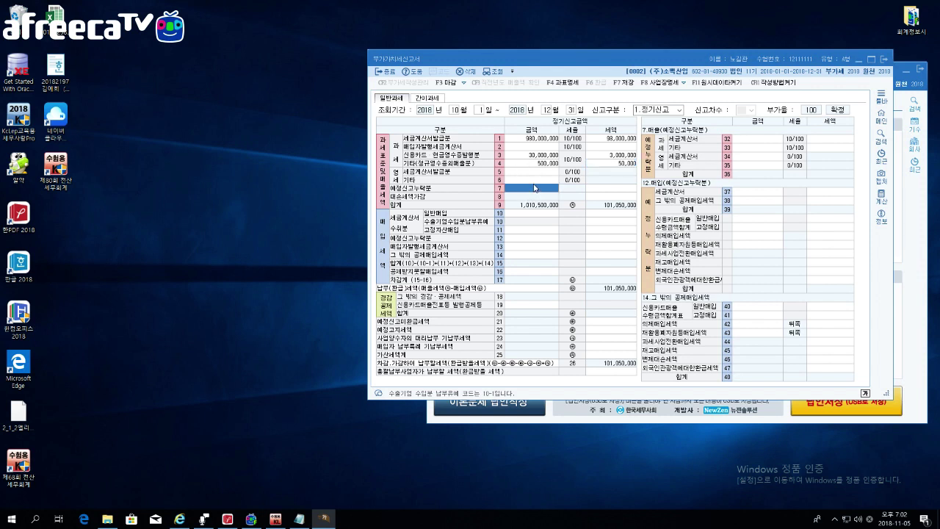
left_click(535, 183)
type("50000000")
key("Return")
Enter -4,000,000 as the bad debt tax adjustment (대손세액가감, line 8)
left_click(588, 197)
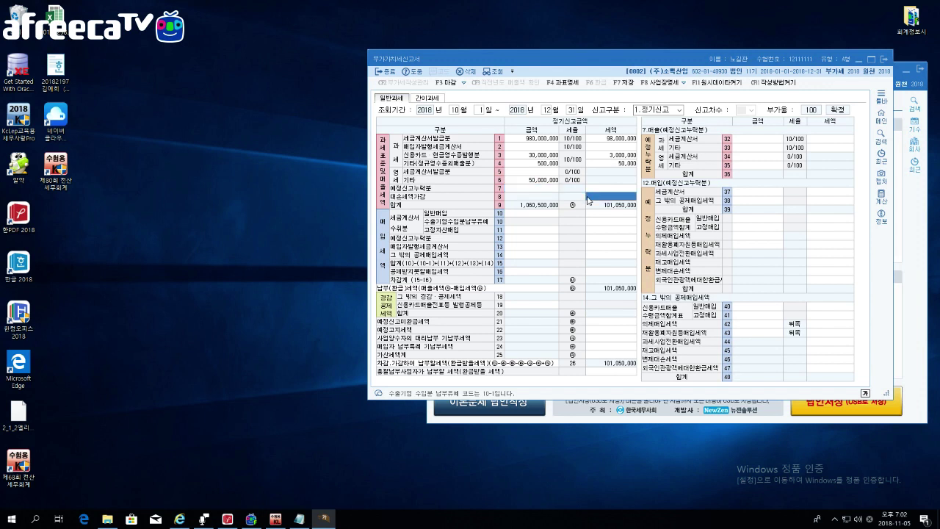
left_click(587, 196)
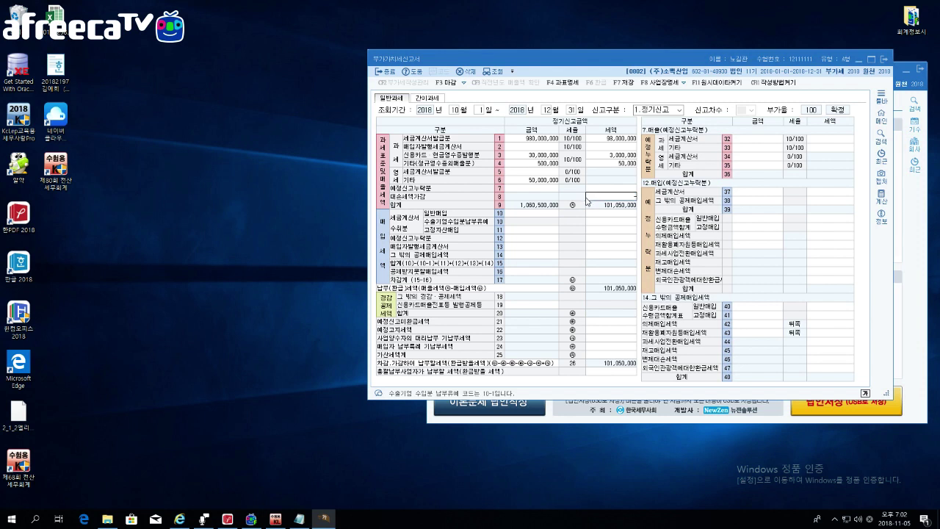
type("-4000000")
key("Return")
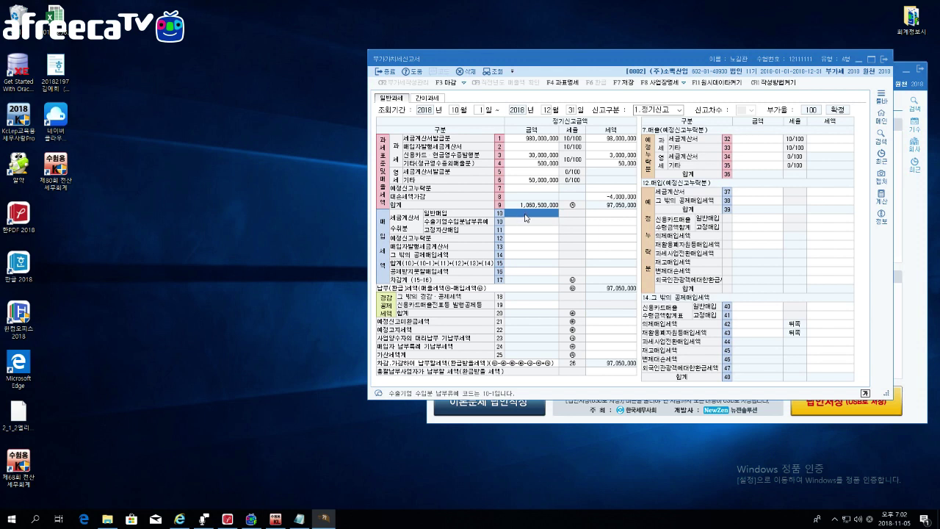
Enter general purchases with tax invoices (일반매입, line 10) with an amount of 630,000,000 and tax of 63,000,000
left_click(525, 214)
type("630,000,000")
key("Return")
type("63000000")
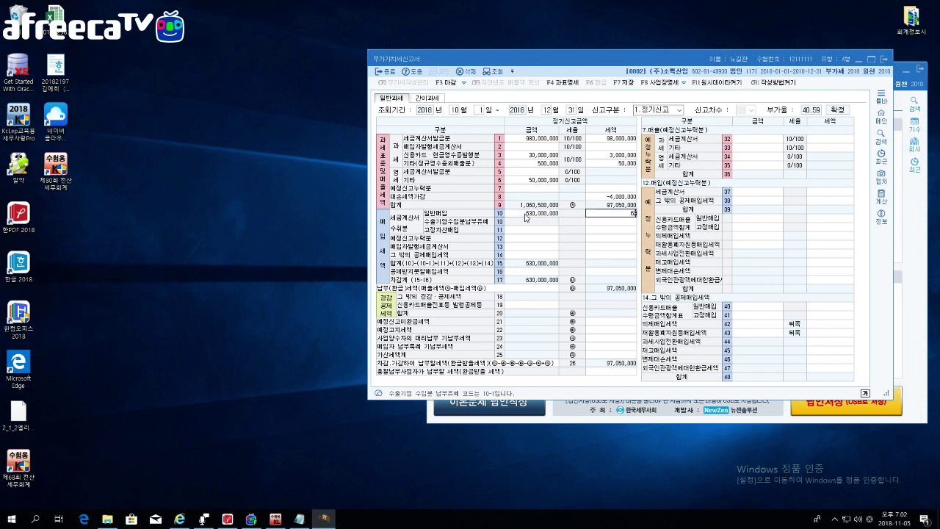
key("Return")
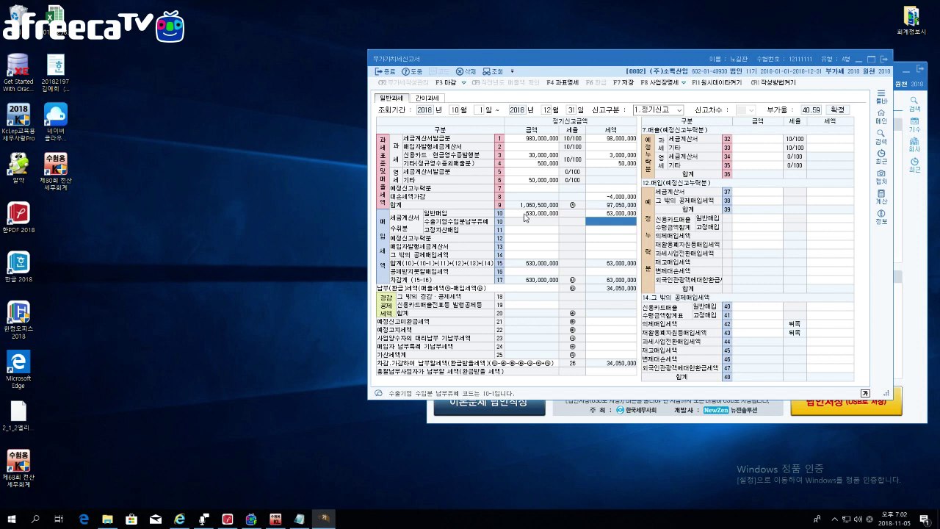
Enter fixed asset purchases (고정자산매입, line 11) with an amount of 90,000,000 and tax of 9,000,000
left_click(532, 231)
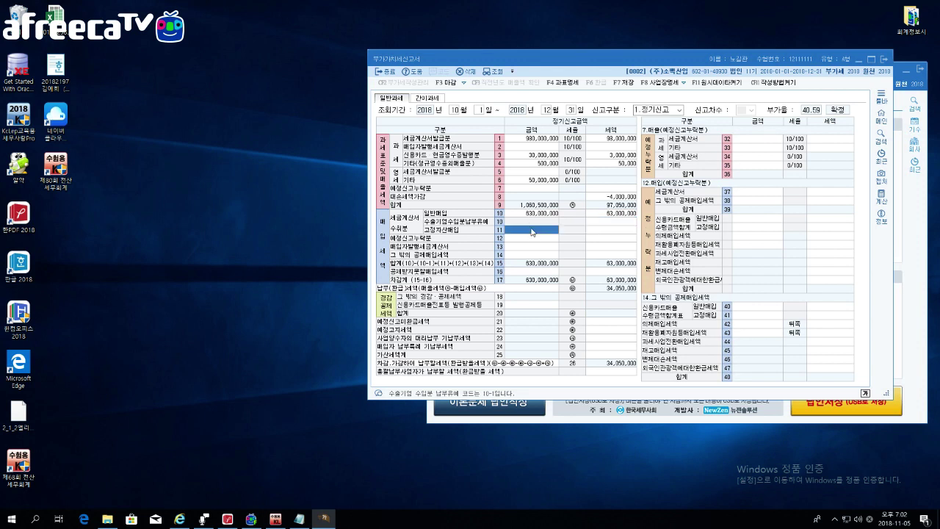
left_click(532, 231)
type("90,000,000")
key("Return")
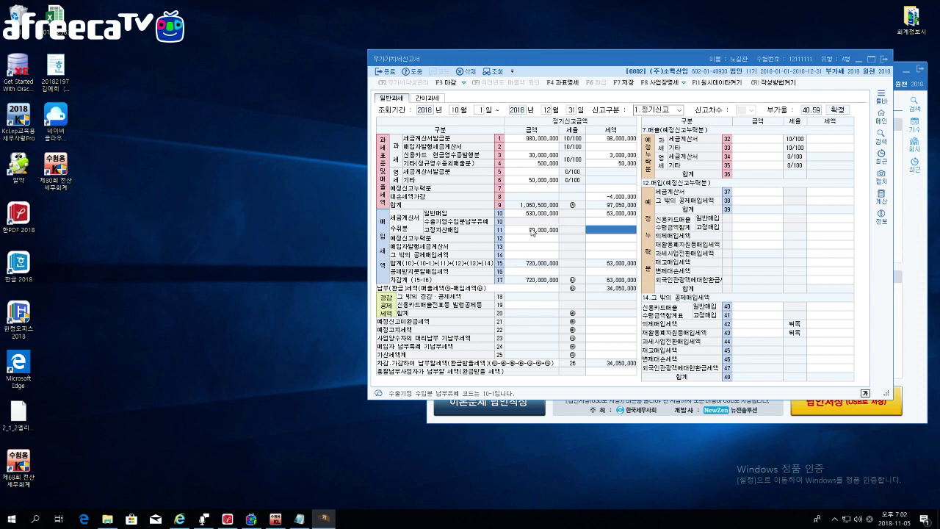
key("Return")
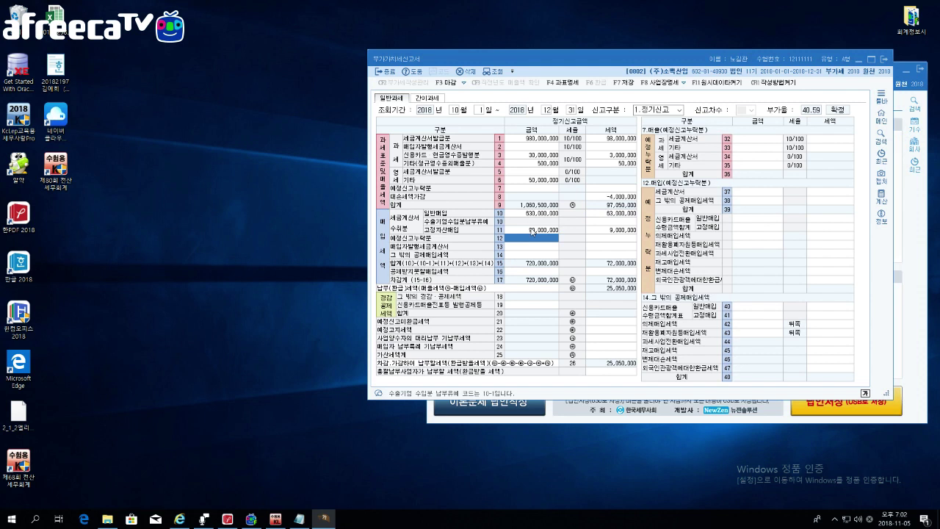
Enter non-deductible input tax (공제받지못할 매입세액, line 49) with an amount of 10,000,000 and tax of 1,000,000
left_click(525, 273)
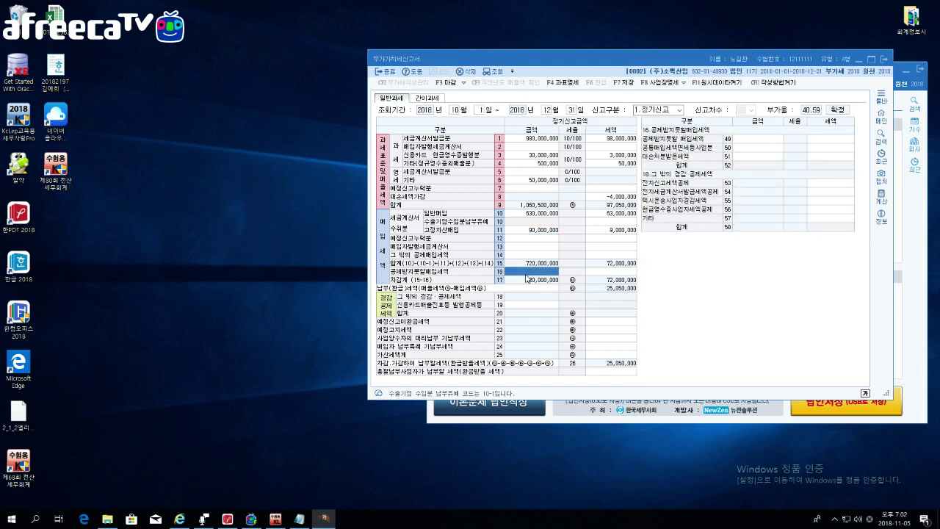
left_click(754, 139)
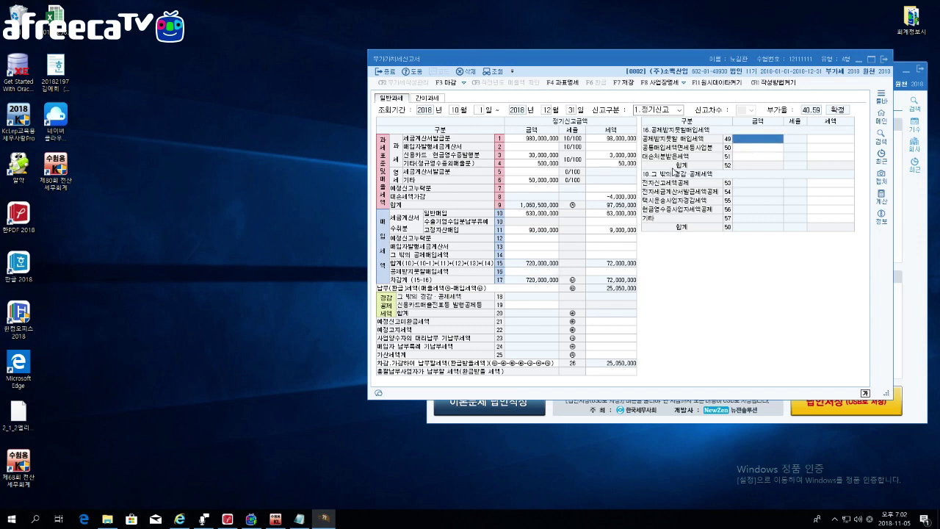
type("10000000")
key("Return")
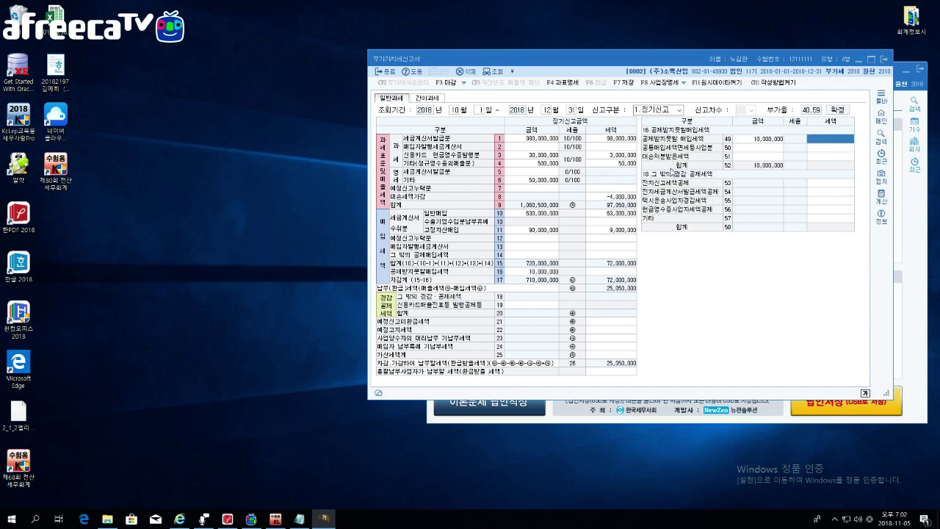
key("Return")
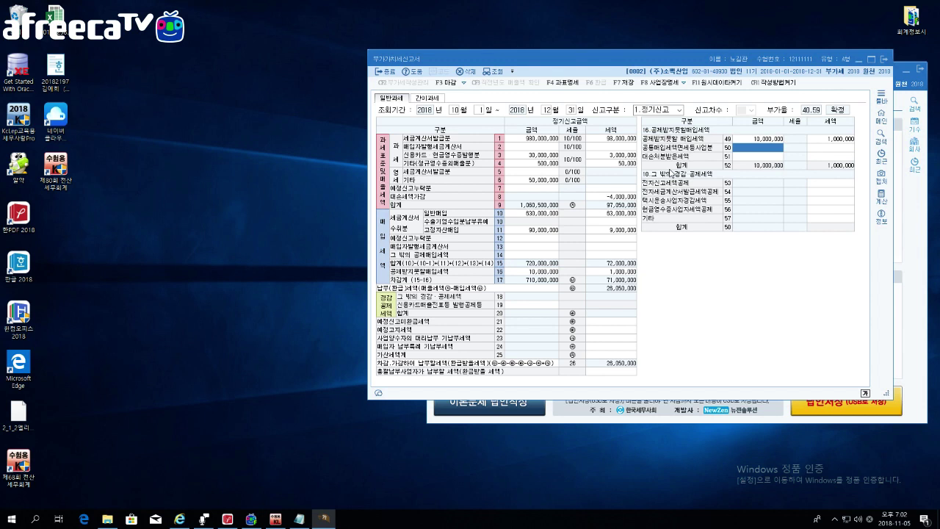
Enter 3,000,000 as the unrefunded tax from the preliminary return (예정신고미환급세액, line 21)
left_click(597, 323)
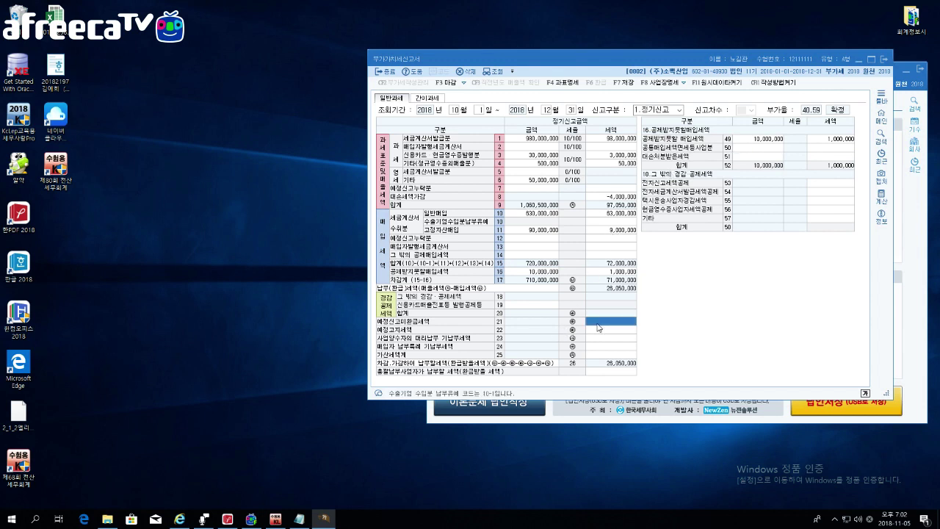
type("3000000")
key("Return")
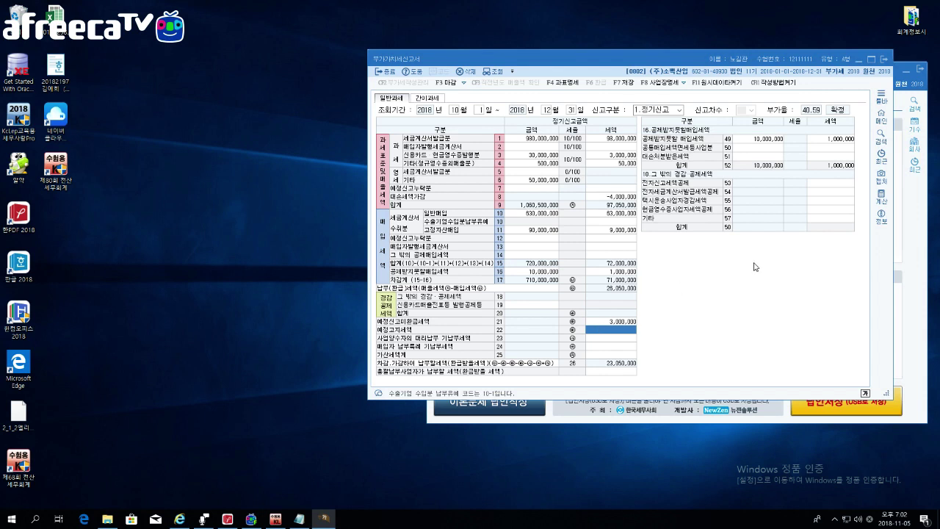
Enter 10,000 as the electronic filing tax credit (전자신고세액공제, line 53)
left_click(839, 185)
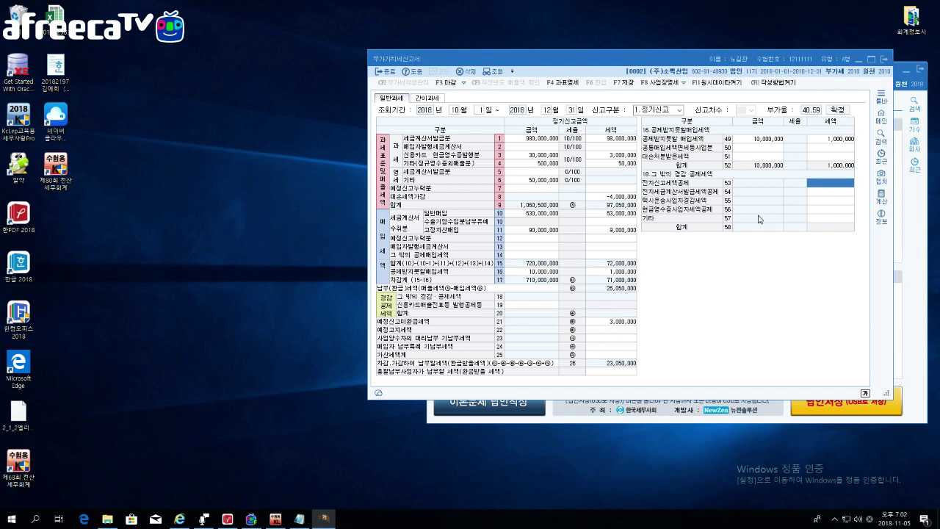
type("10000")
key("Return")
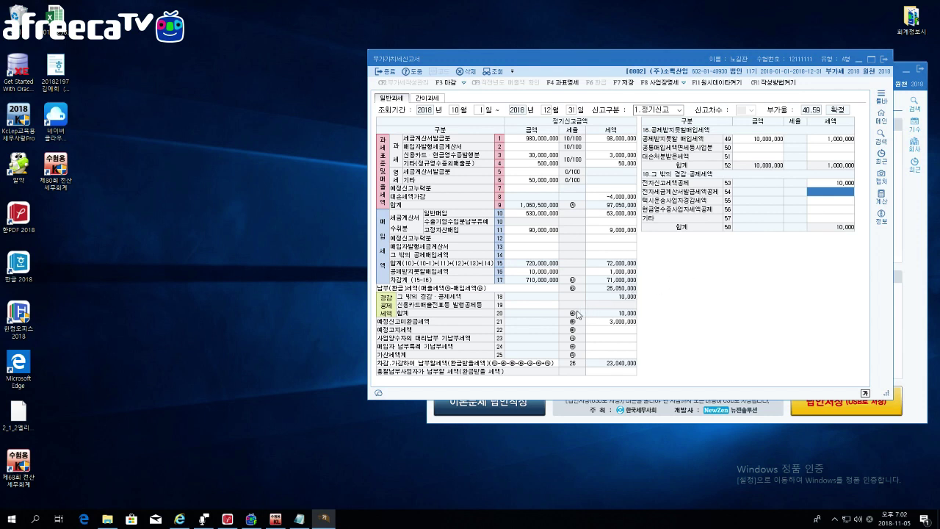
In the penalty tax details (가산세명세), enter 10,000,000 as the amount for late-issued tax invoices (지연발급 등, line 60)
left_click(596, 355)
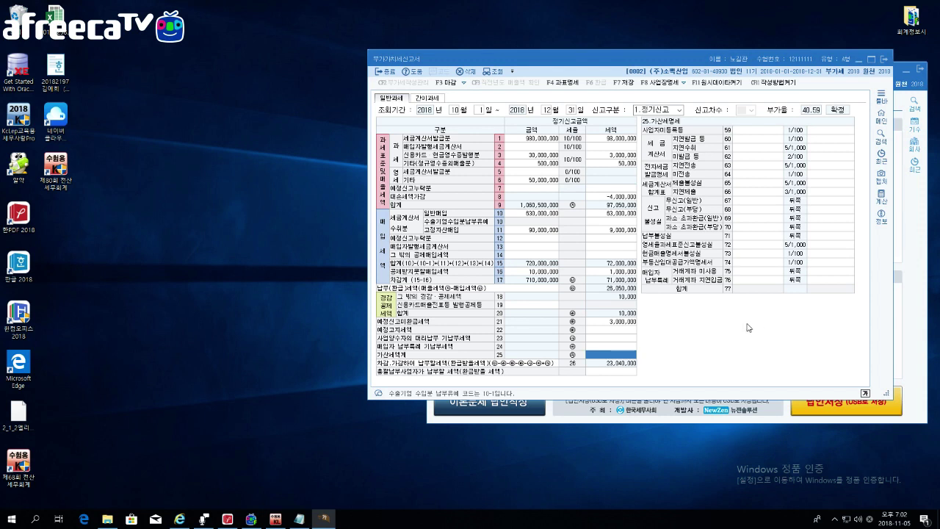
left_click(754, 144)
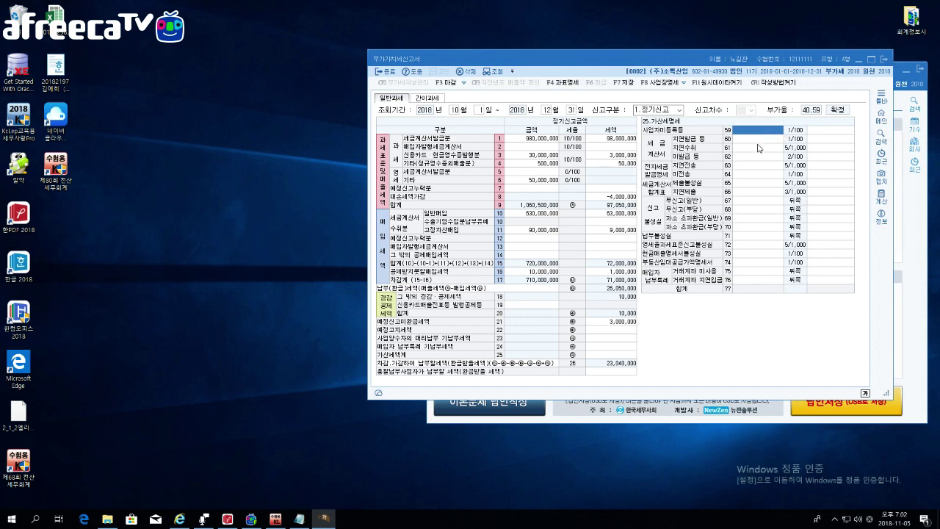
left_click(751, 176)
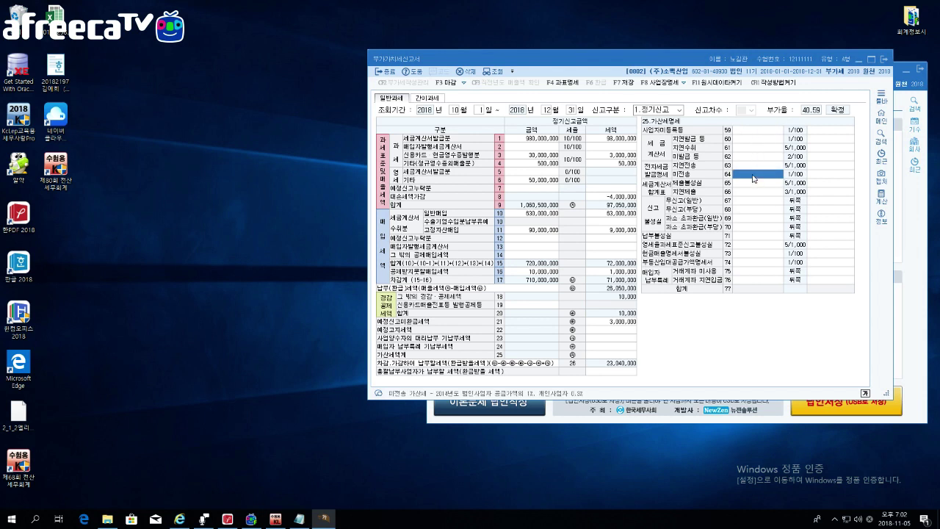
left_click(752, 210)
left_click(753, 253)
left_click(762, 142)
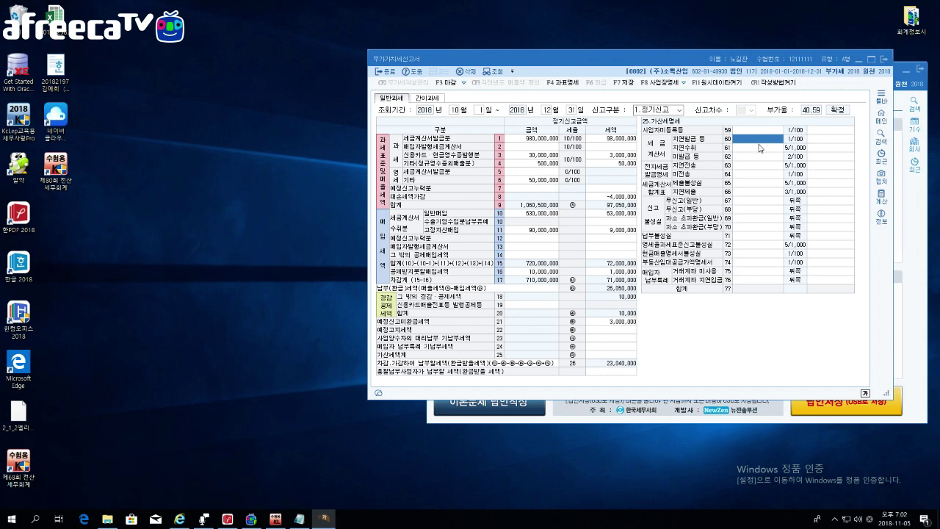
type("10000000")
key("Return")
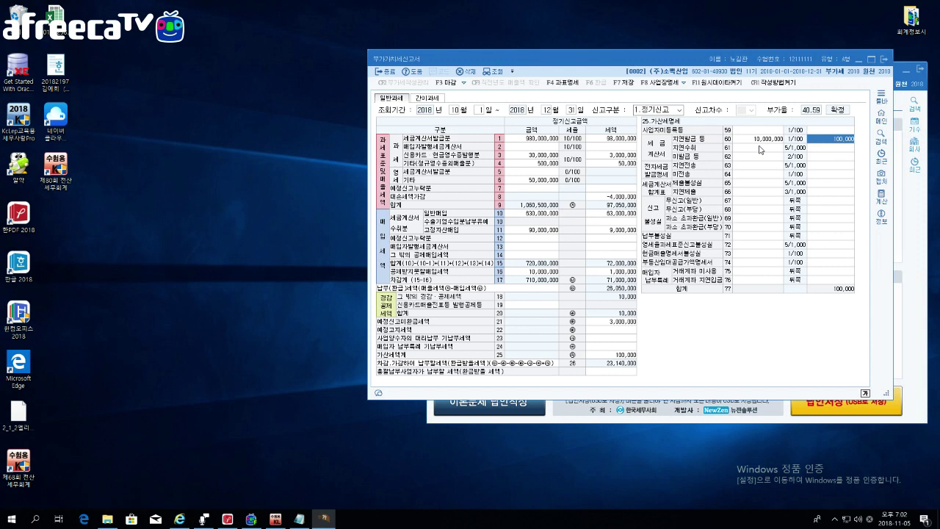
left_click(759, 157)
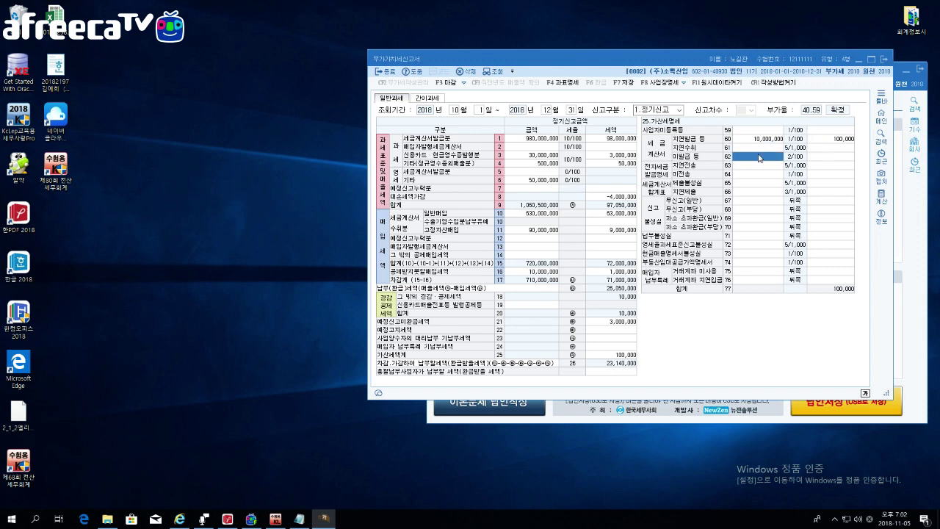
left_click(757, 148)
Save the current VAT return and start the January 1 to March 31, 2018 regular return without loading its saved data
left_click(454, 111)
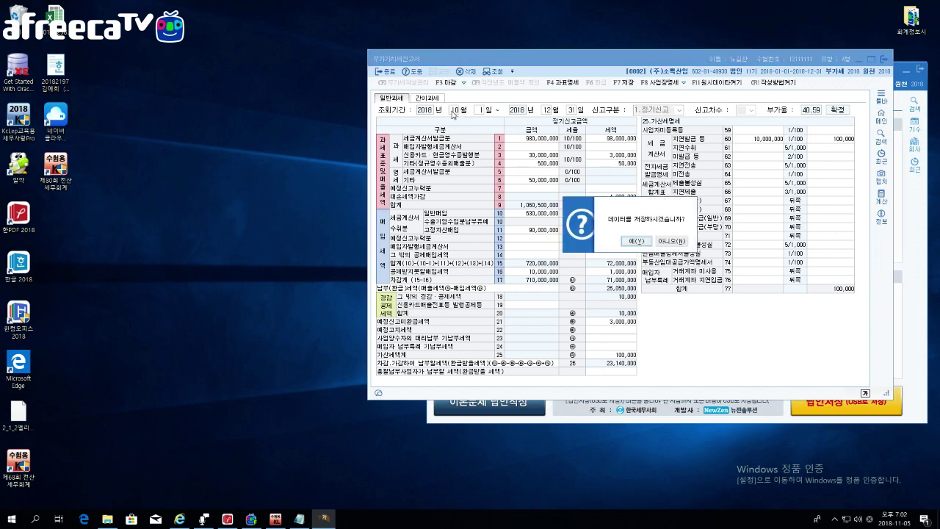
left_click(635, 241)
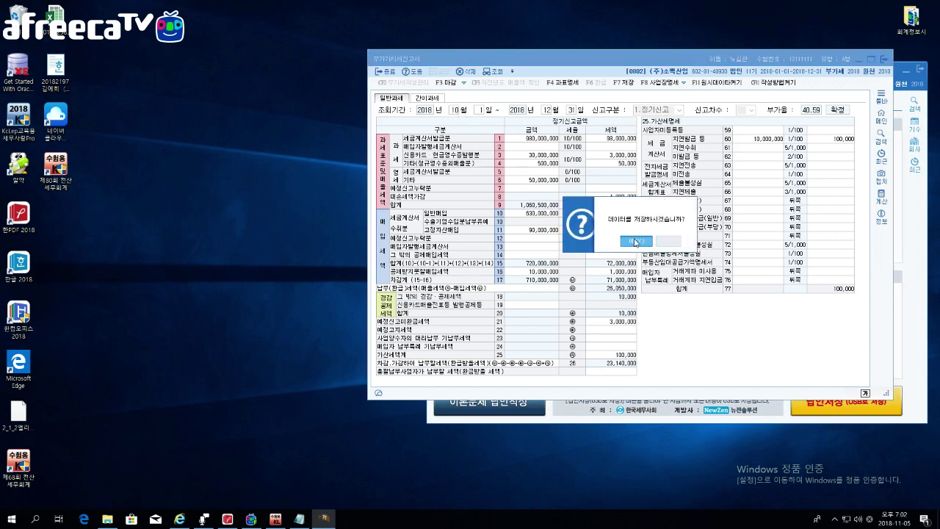
type("1")
key("Return")
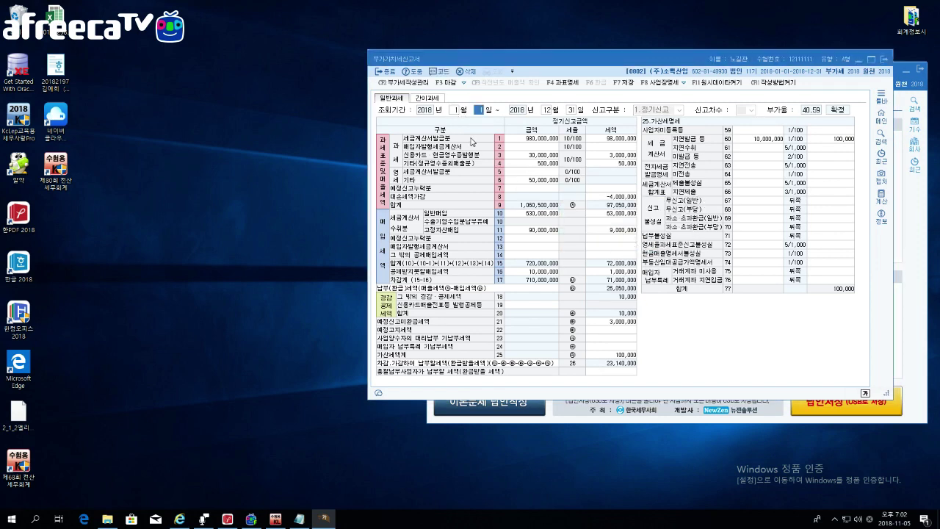
key("Return")
type("3")
key("Return")
key("Return")
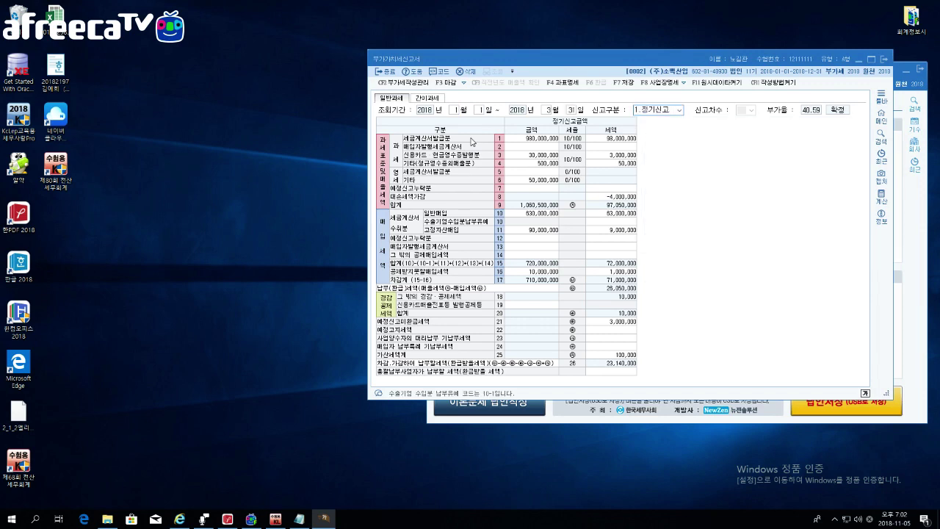
key("Return")
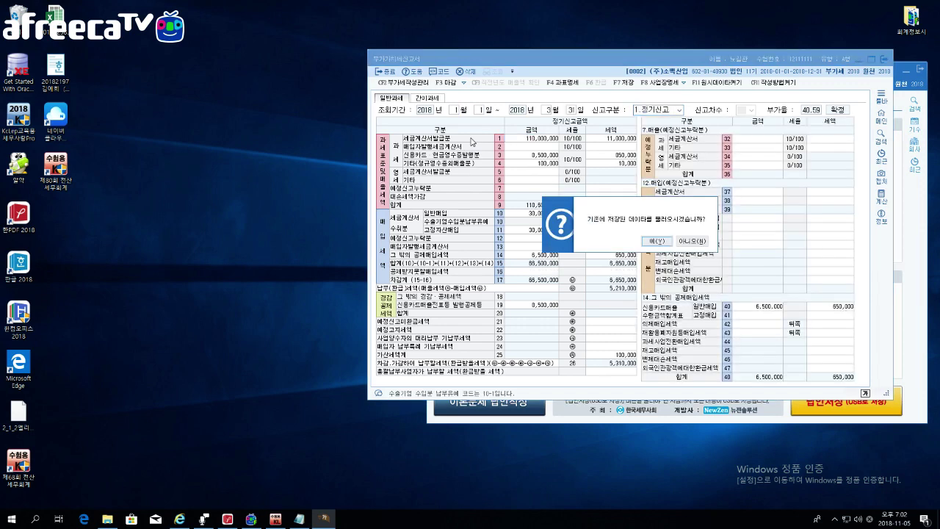
left_click(692, 241)
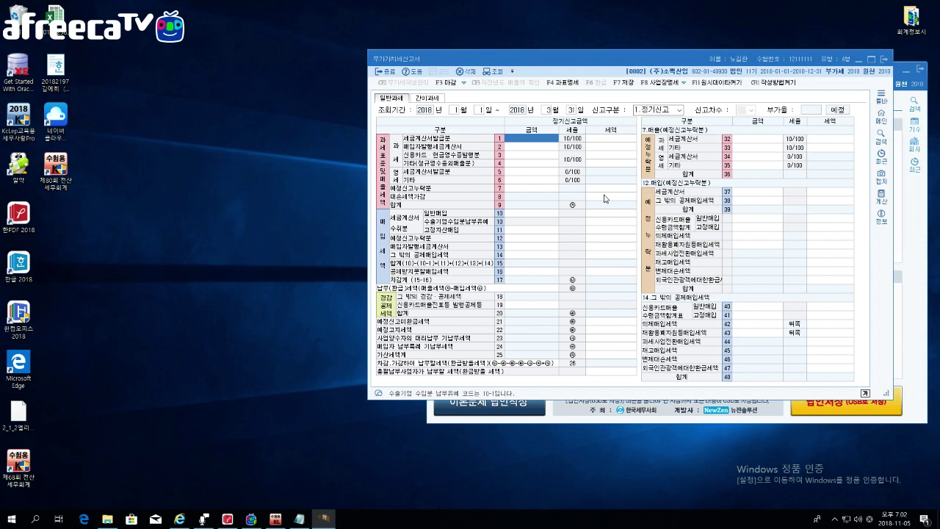
Switch to the Notepad VAT period timeline and highlight the preliminary (예정) span of the first period (제1기)
left_click(299, 518)
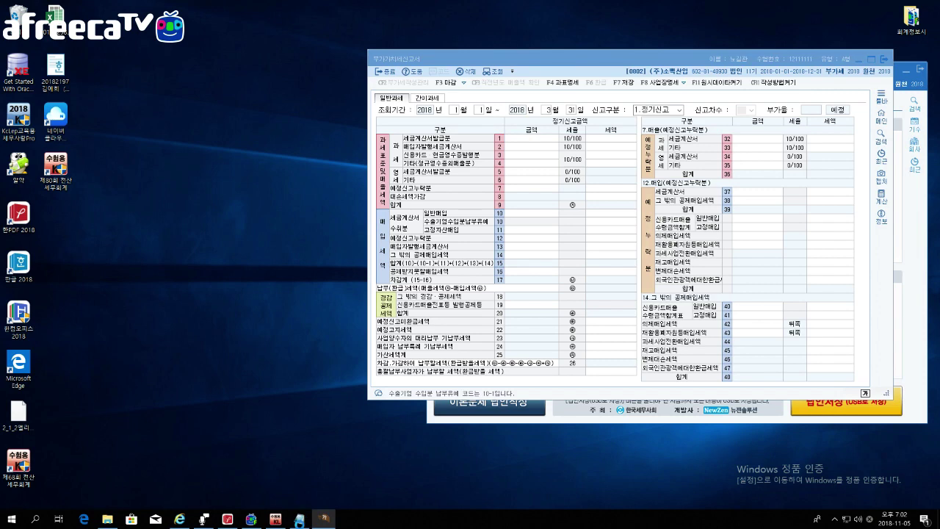
left_click(531, 188)
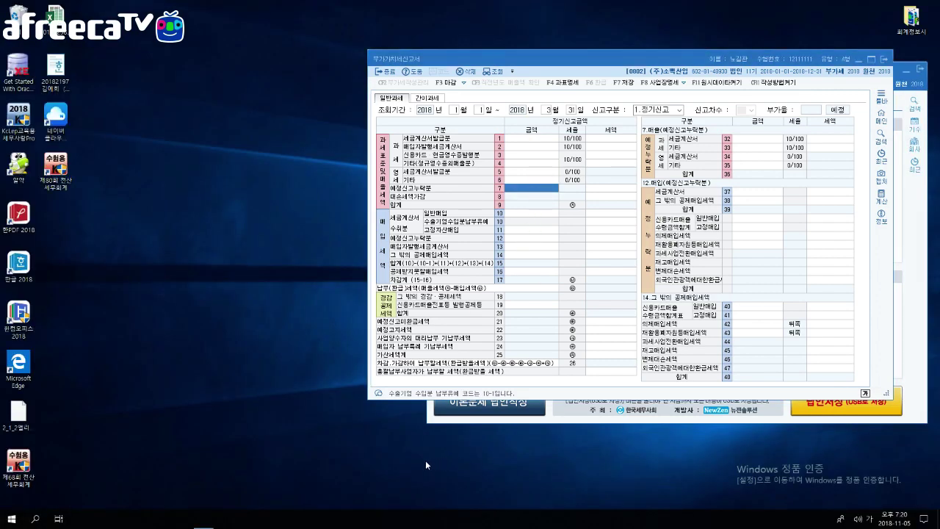
left_click(251, 519)
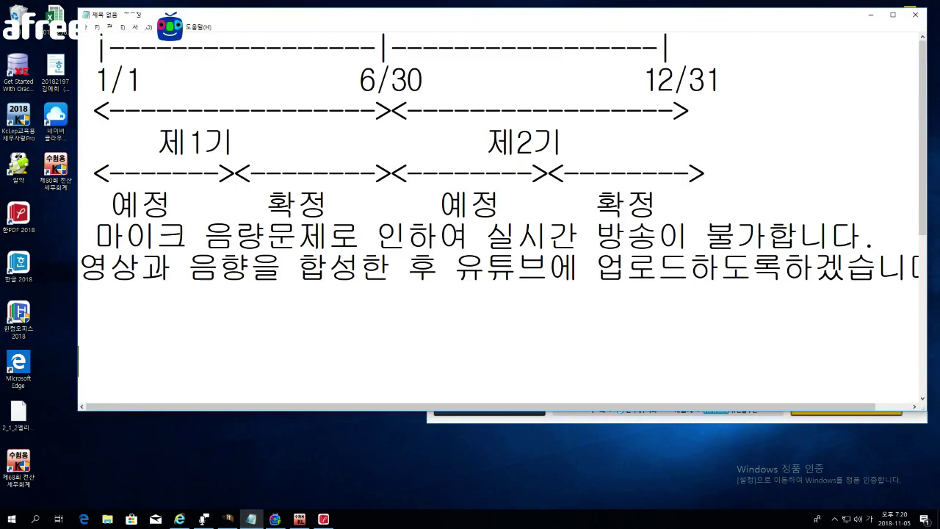
left_click(94, 174)
left_click_drag(94, 173, 375, 204)
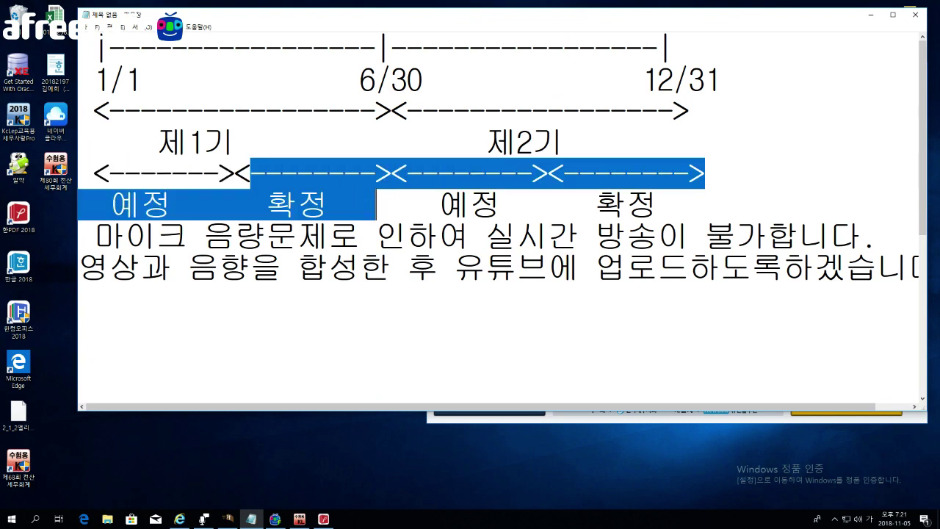
left_click(391, 174)
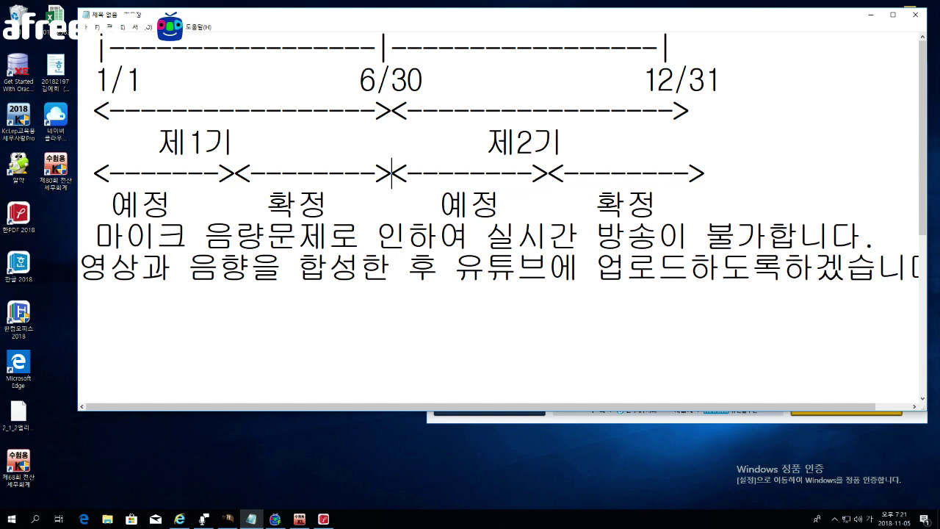
key("Home")
key("shift+Right")
key("shift+Right")
key("shift+Right")
key("shift+Right")
key("shift+Right")
key("shift+Right")
key("shift+Right")
key("shift+Right")
key("shift+Right")
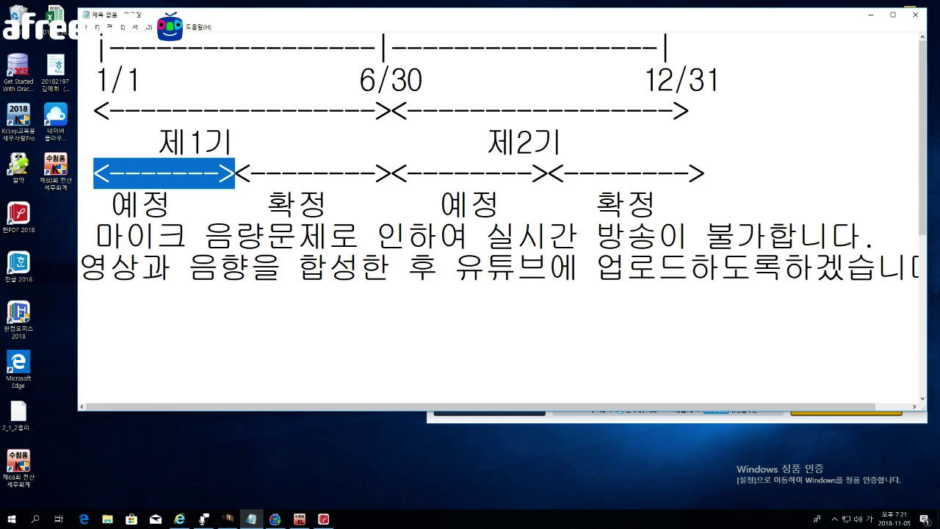
Highlight the final return (확정) span of the first period (제1기) on the timeline
key("Right")
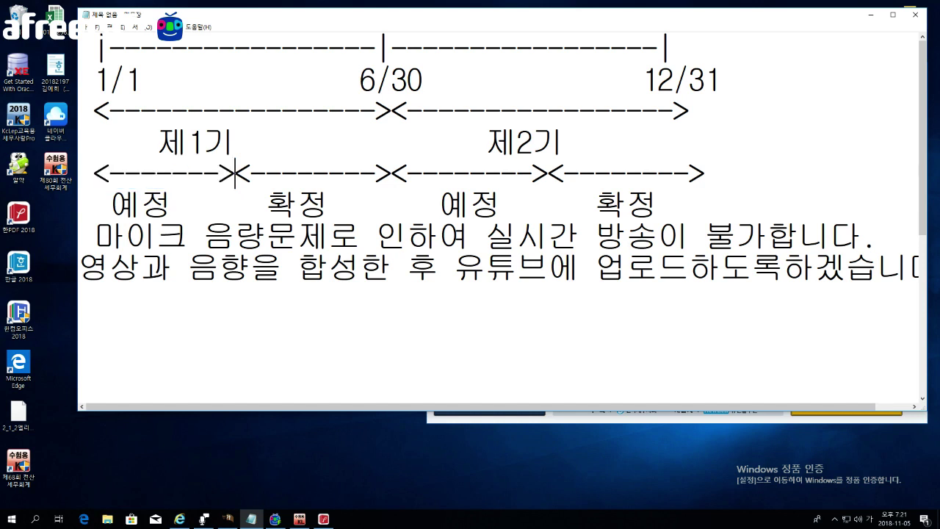
key("shift+Right")
key("shift+Right")
key("shift+Right")
key("shift+Right")
key("shift+Right")
key("shift+Right")
key("shift+Right")
key("shift+Right")
key("shift+Right")
key("shift+Right")
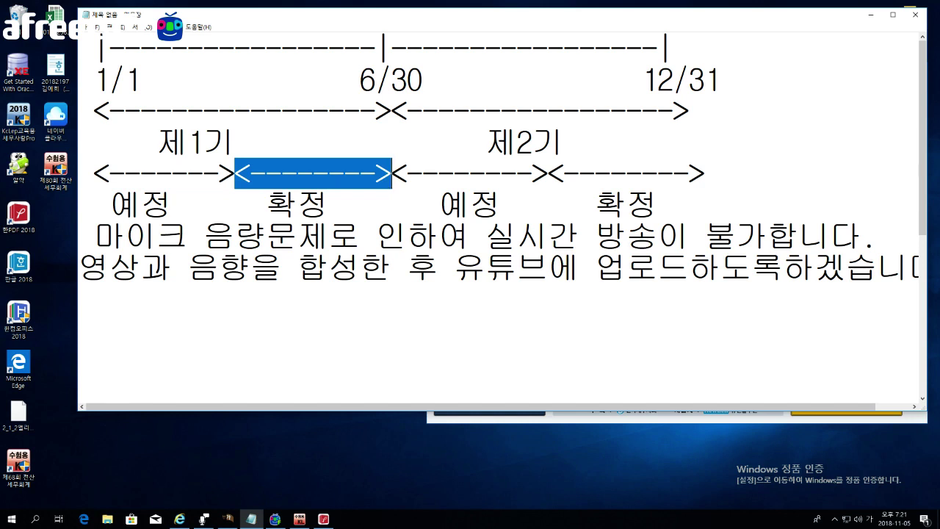
Highlight the first period's preliminary (예정) span again, followed by its final (확정) span
key("Home")
key("shift+Right")
key("shift+Right")
key("shift+Right")
key("shift+Right")
key("shift+Right")
key("shift+Right")
key("shift+Right")
key("shift+Right")
key("shift+Right")
key("Right")
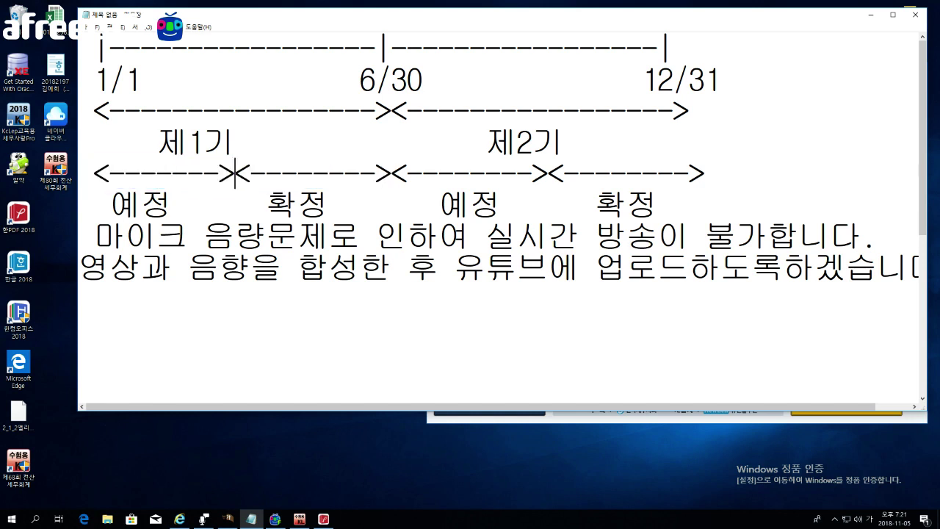
key("shift+Right")
key("shift+Right")
key("shift+Right")
key("shift+Right")
key("shift+Right")
key("shift+Right")
key("shift+Right")
key("shift+Right")
key("shift+Right")
key("shift+Right")
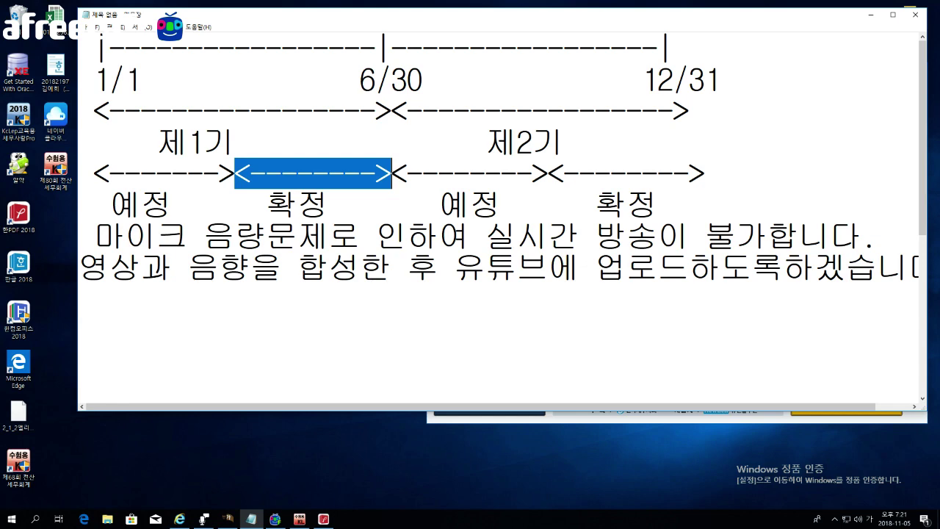
Switch back to the KcLep VAT return and set the period to April 1 to June 30, 2018, without saving the January–March return
left_click(307, 518)
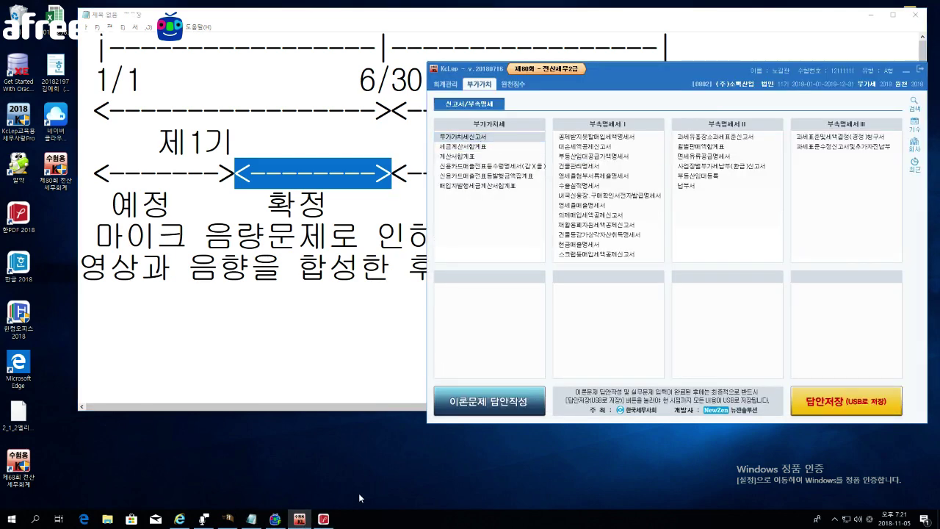
left_click(227, 519)
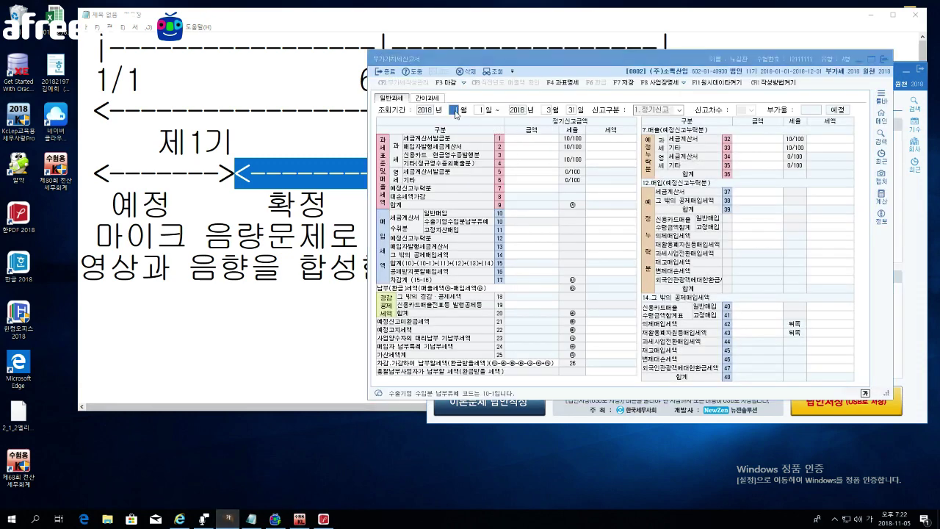
key("Return")
left_click(672, 246)
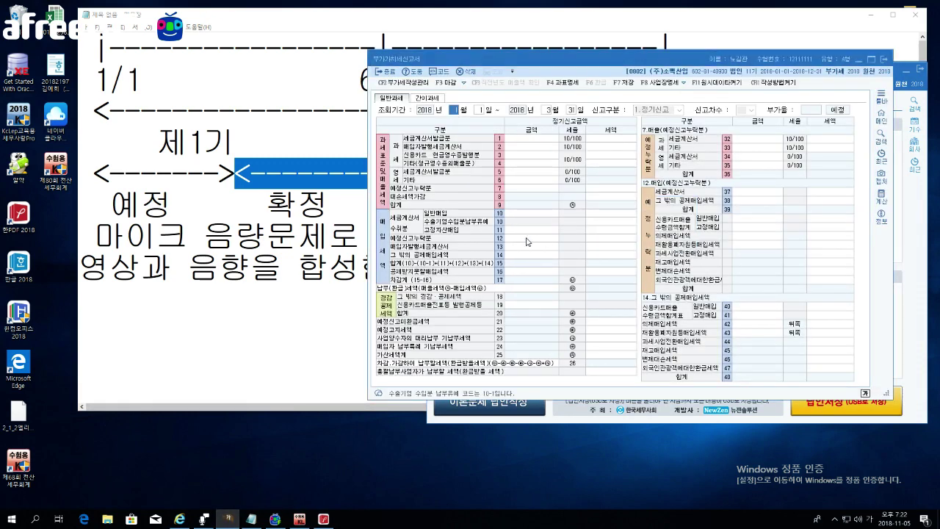
type("4")
key("Return")
key("Return")
type("6")
key("Return")
key("Return")
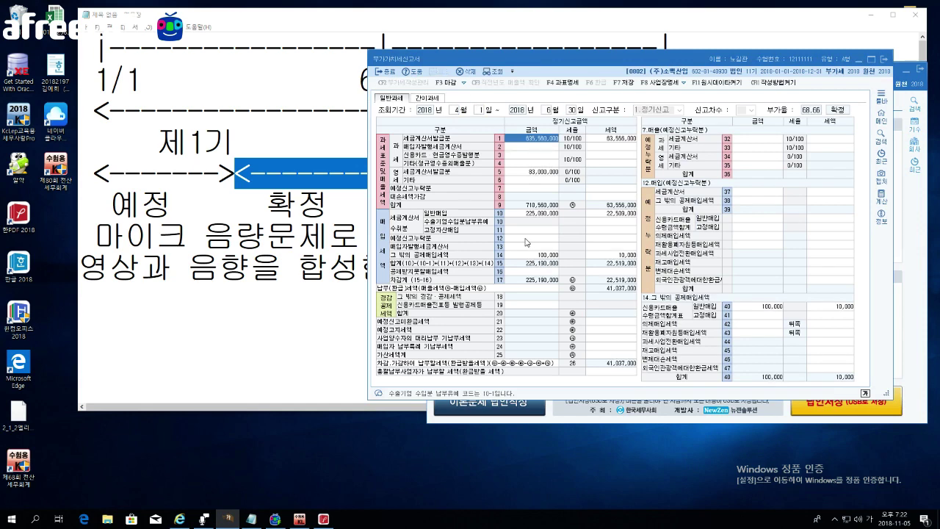
Clear the sales amounts for taxable tax invoices (line 1) and zero-rated tax invoices (line 5)
key("Delete")
key("Return")
key("Return")
key("Return")
key("Return")
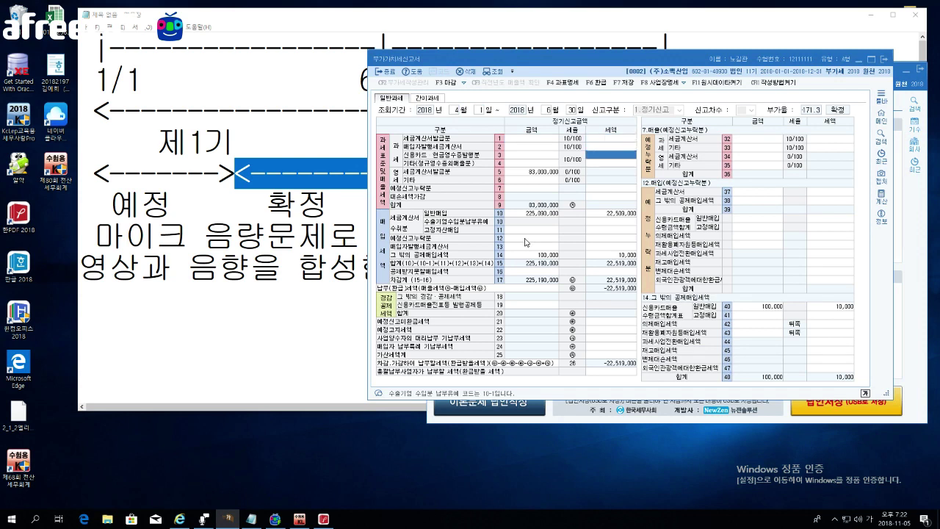
key("Delete")
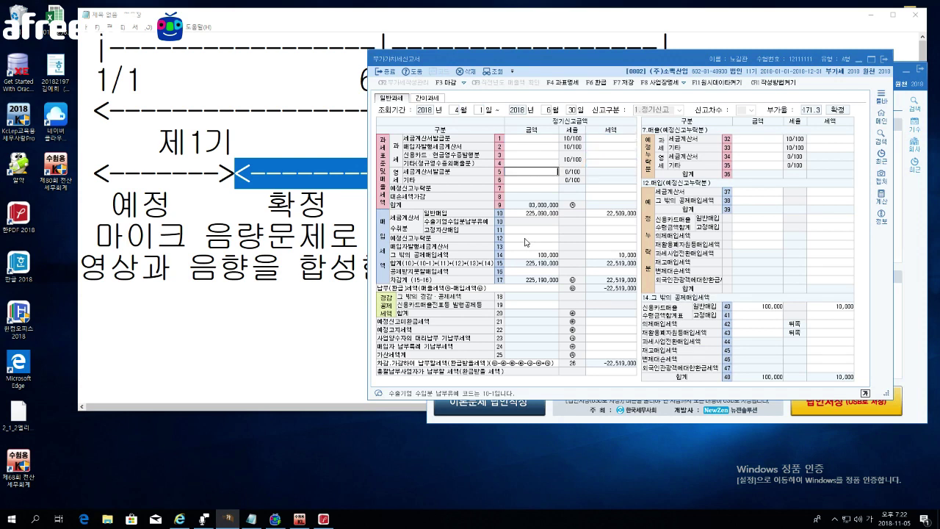
key("Return")
Clear both the amount and the tax for general purchases with tax invoices (일반매입, line 10)
key("Return")
key("Return")
key("Return")
key("Delete")
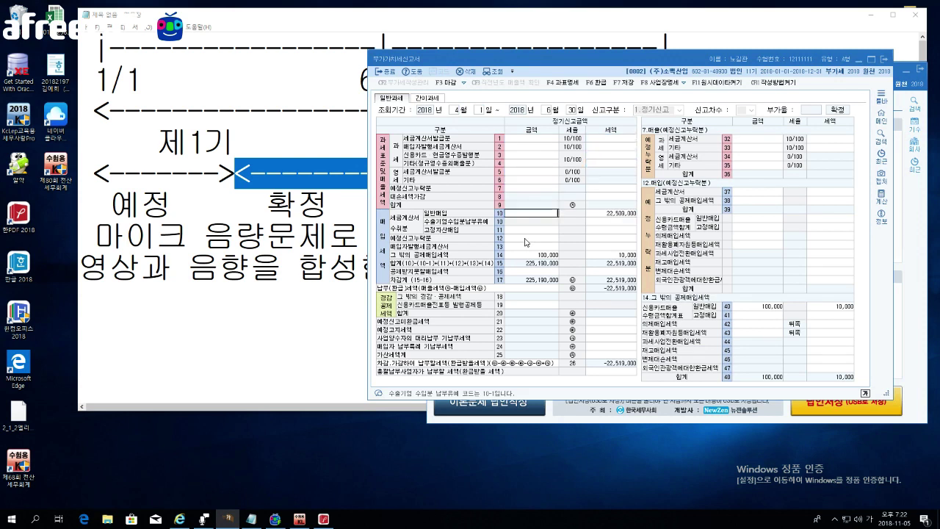
key("Return")
key("Delete")
key("Return")
key("Return")
key("Return")
key("Return")
key("Return")
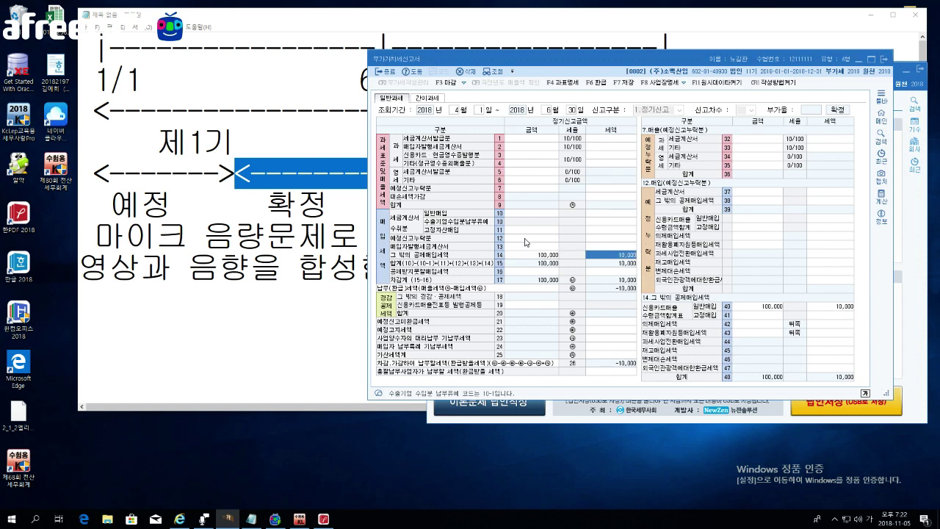
Clear the amount and tax for general credit card purchases (신용카드매출수령금액합계표 일반매입, line 40)
key("Left")
key("Right")
left_click(758, 306)
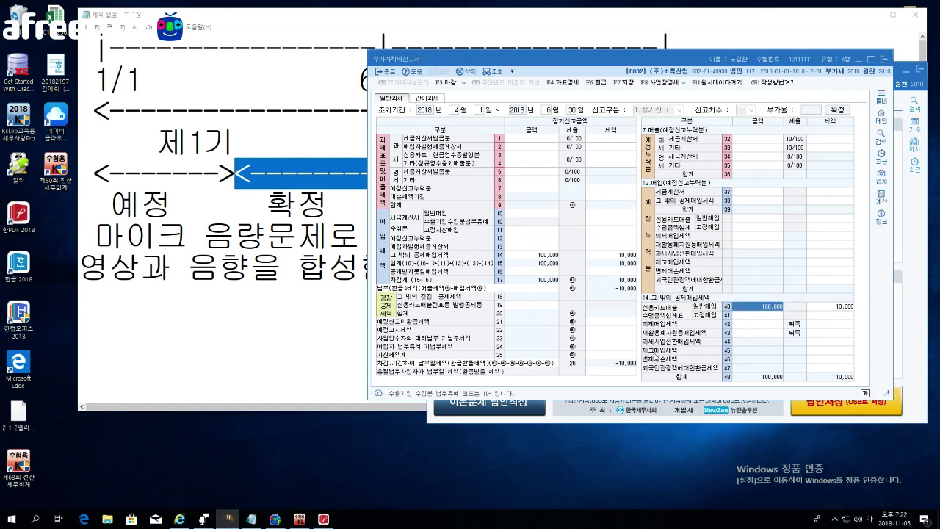
key("Delete")
key("Return")
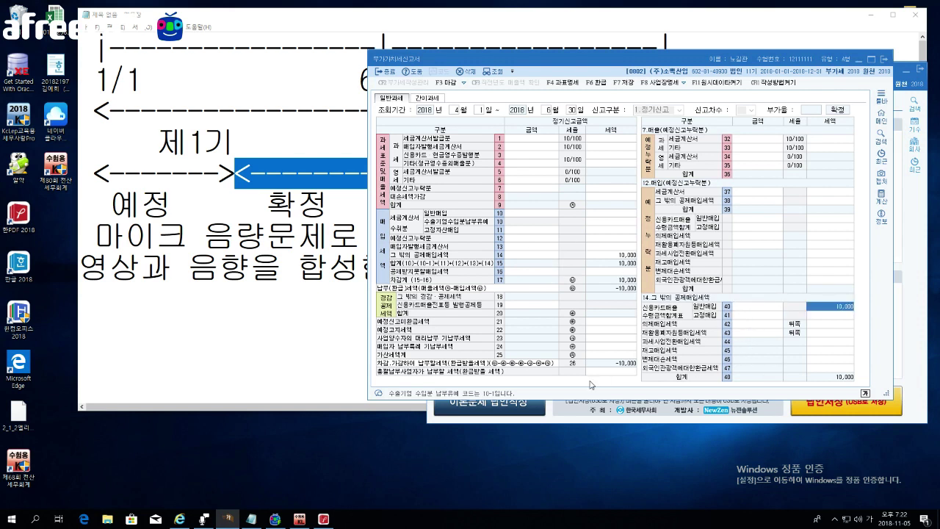
key("Delete")
key("Return")
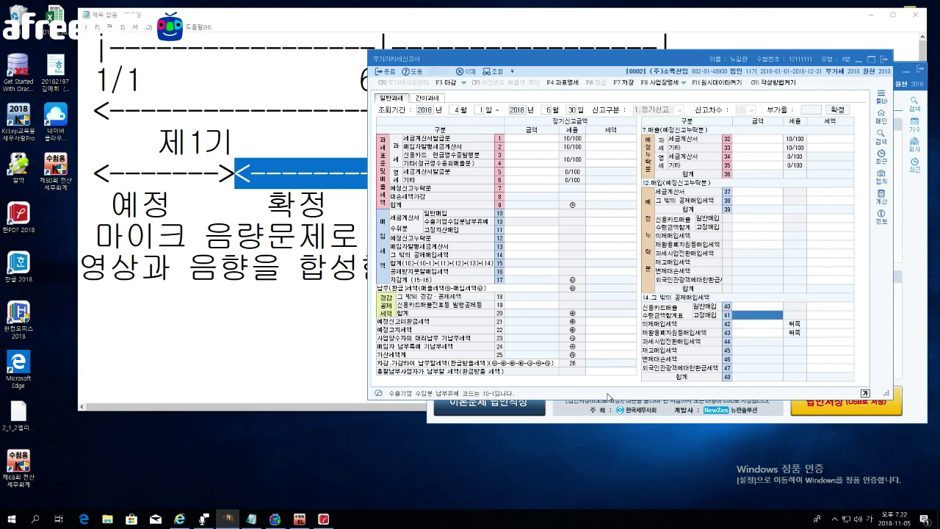
left_click(527, 139)
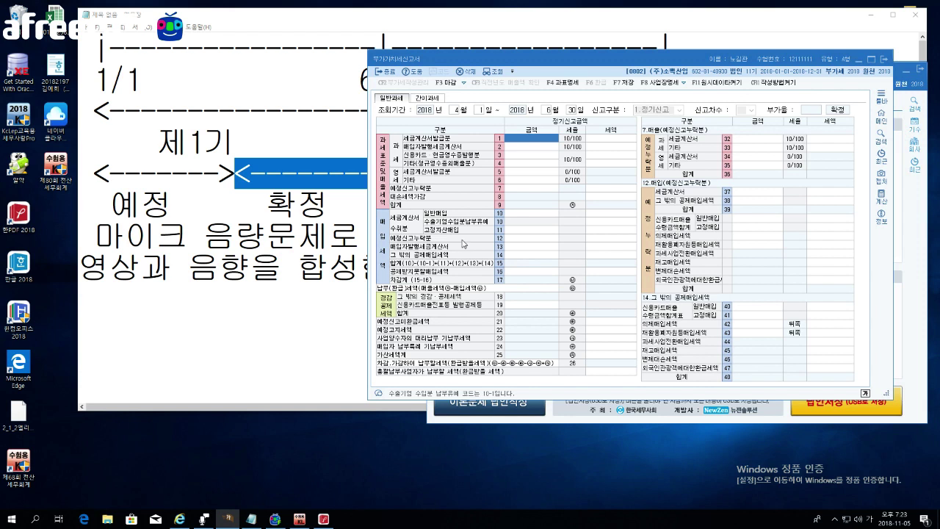
left_click(531, 147)
left_click(526, 140)
left_click(517, 189)
left_click(521, 148)
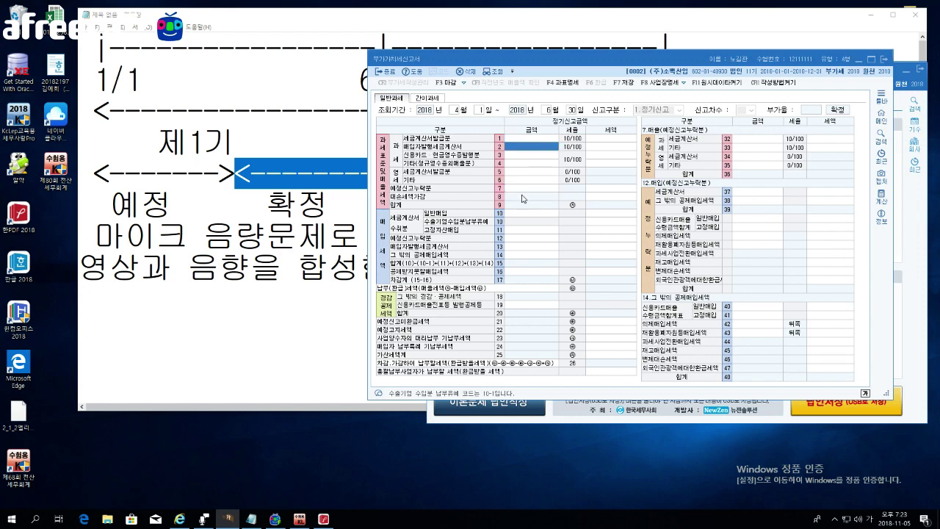
In the sales omitted from the preliminary return (예정신고누락분), enter 6,000,000 for zero-rated tax invoices (영세 세금계산서, line 34)
left_click(756, 140)
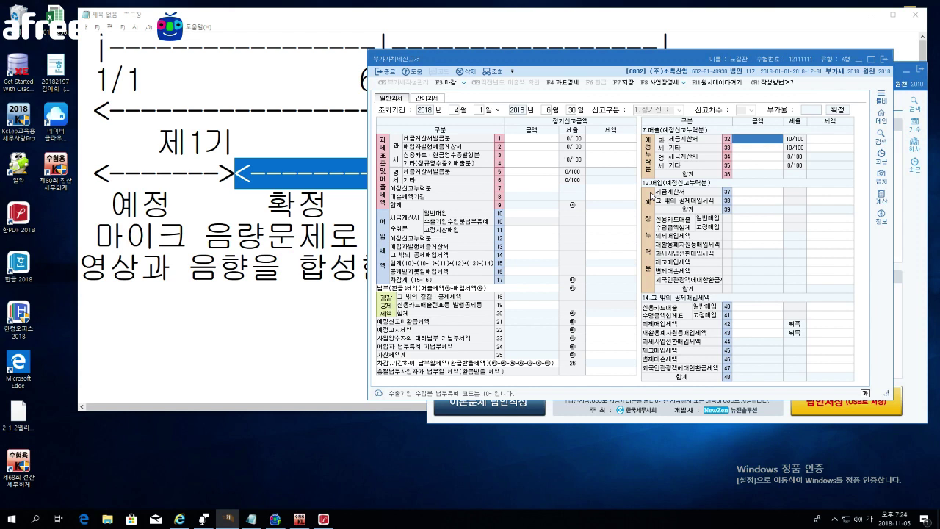
left_click(761, 157)
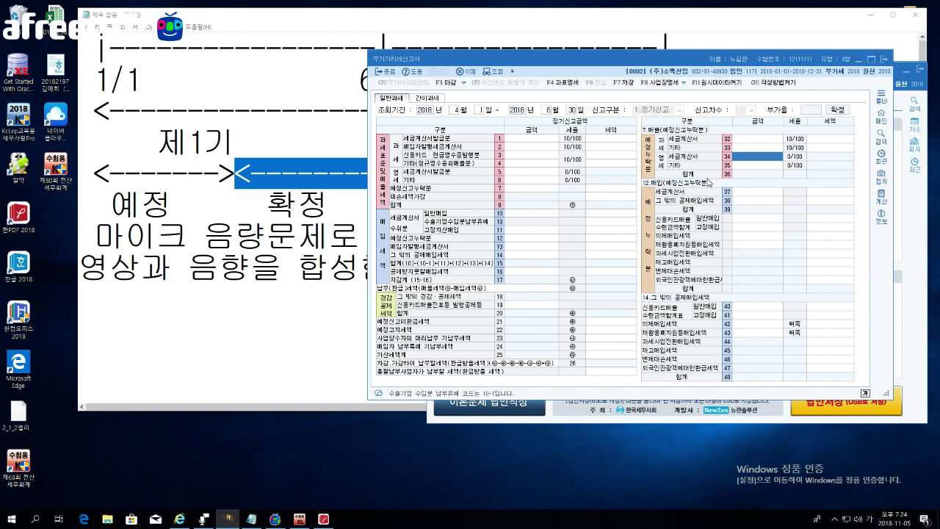
type("6000000")
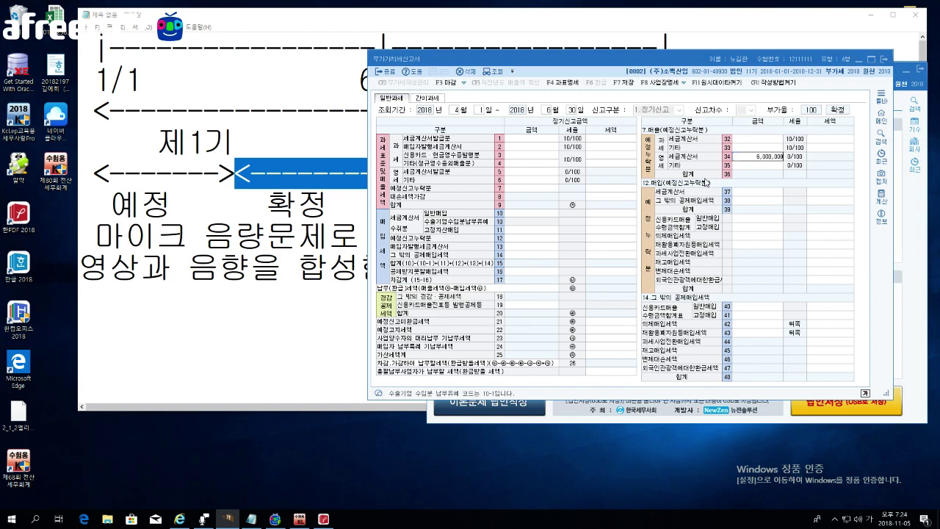
key("Return")
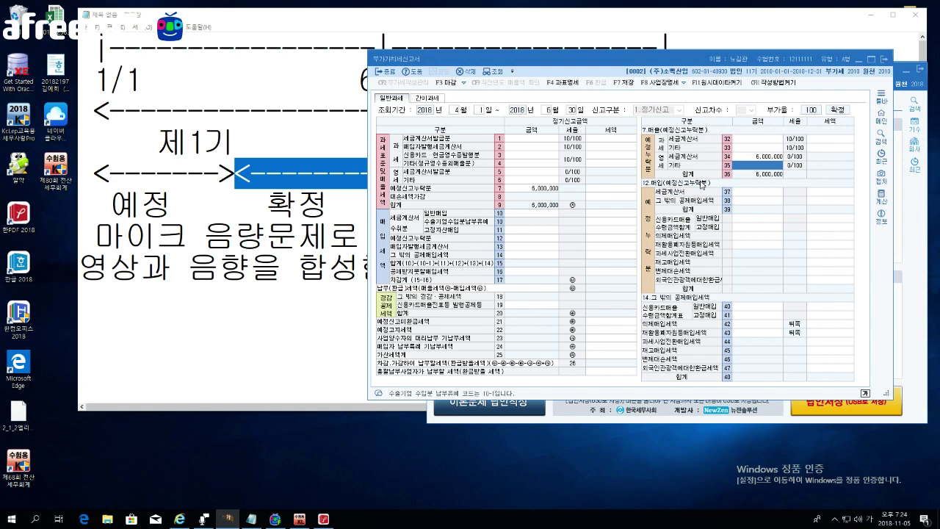
Enter 10,000,000 for taxable tax invoices (과세 세금계산서, line 32) in the sales omitted from the preliminary return
left_click(748, 140)
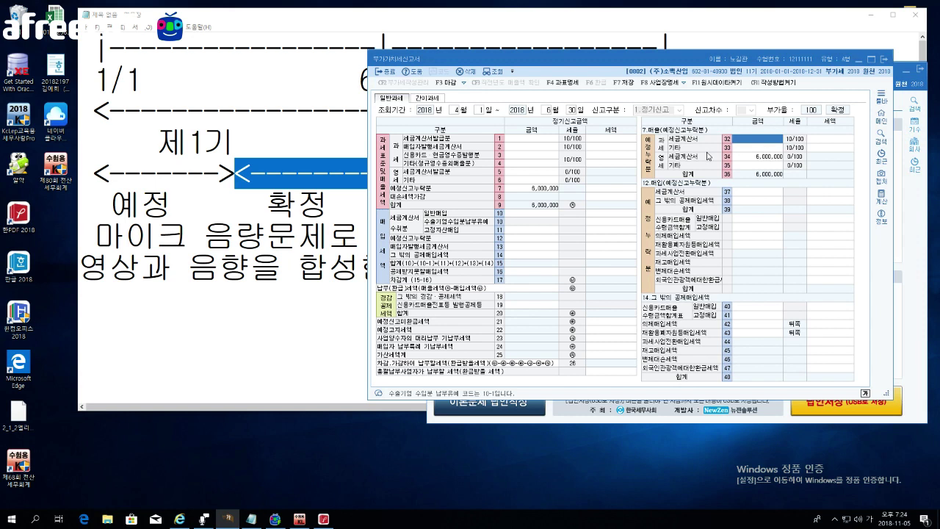
type("10000000")
key("Return")
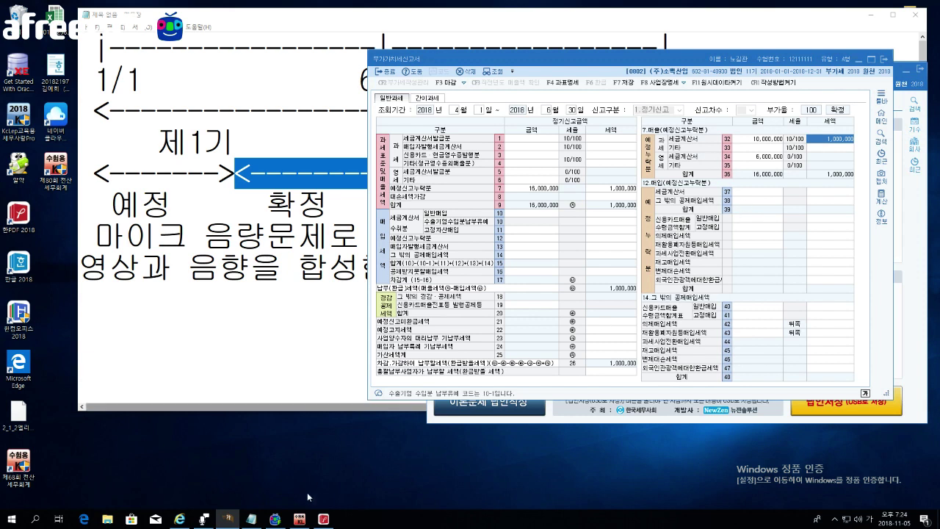
Enter 4,000,000 for other taxable sales (과세 기타, line 33) in the sales omitted from the preliminary return
left_click(276, 519)
left_click(276, 520)
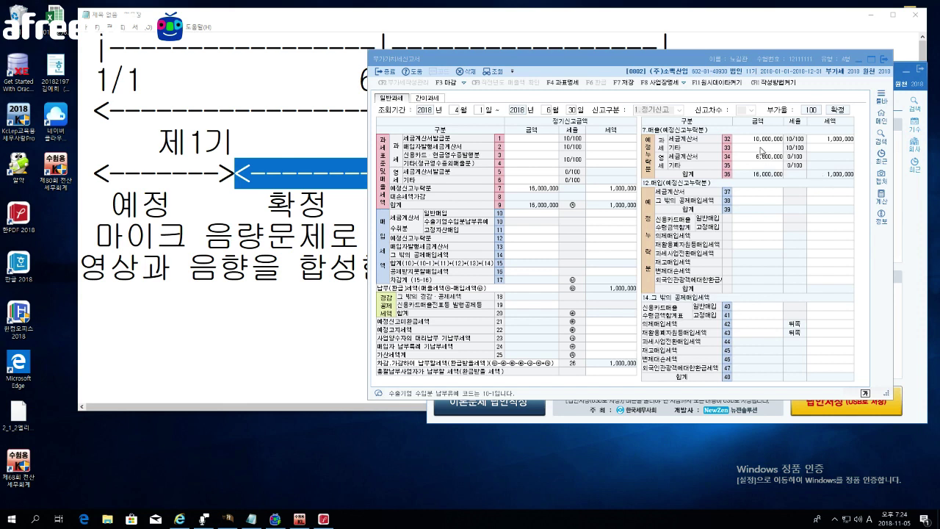
left_click(763, 149)
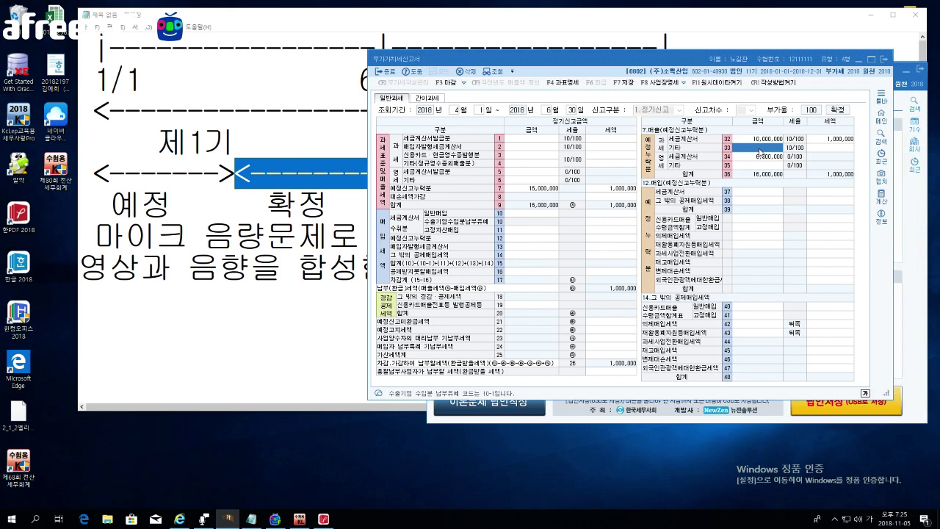
type("4000000")
key("Return")
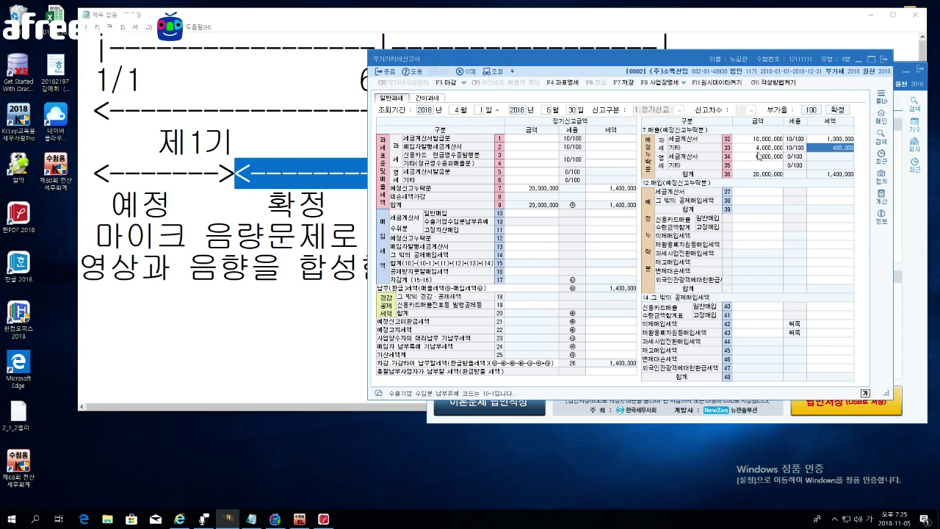
In the purchases omitted from the preliminary return, enter 8,000,000 and tax of 800,000 for tax invoices (세금계산서, line 37)
left_click(747, 193)
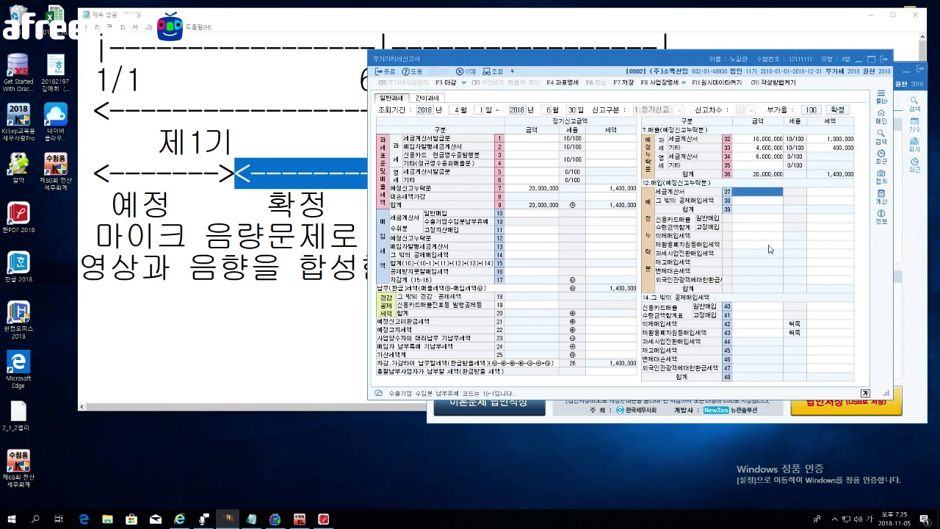
left_click(750, 201)
left_click(748, 193)
type("8000000")
key("Return")
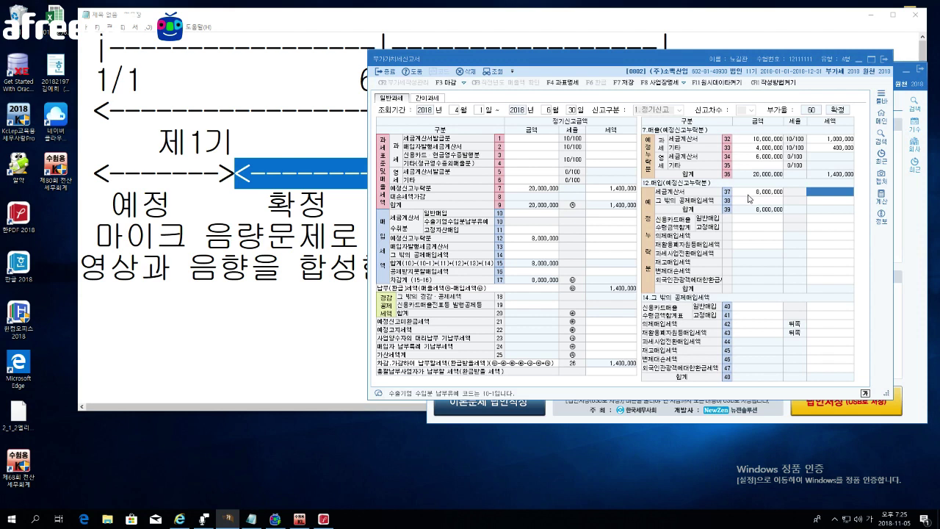
type("800000")
key("Return")
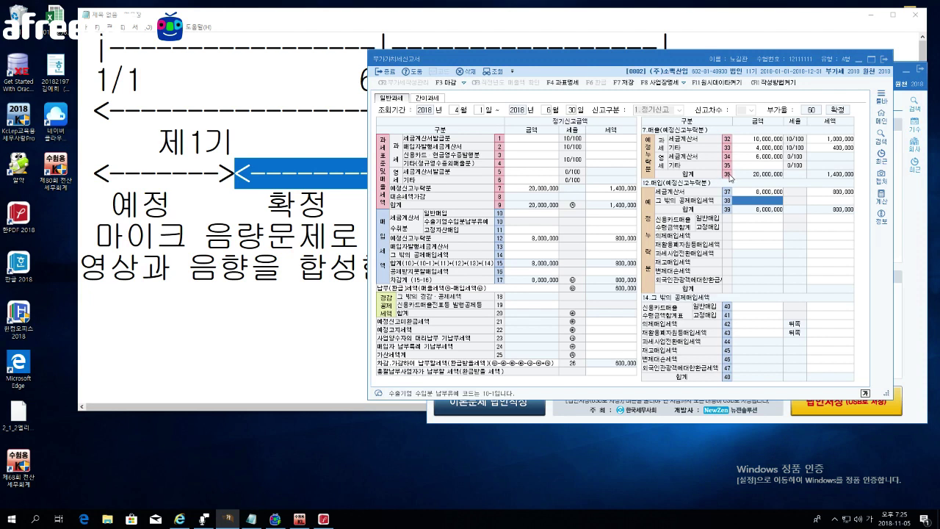
In the penalty details (가산세명세), enter 8,000,000 for late receipt of tax invoices (지연수취, line 61)
left_click(623, 353)
left_click(620, 354)
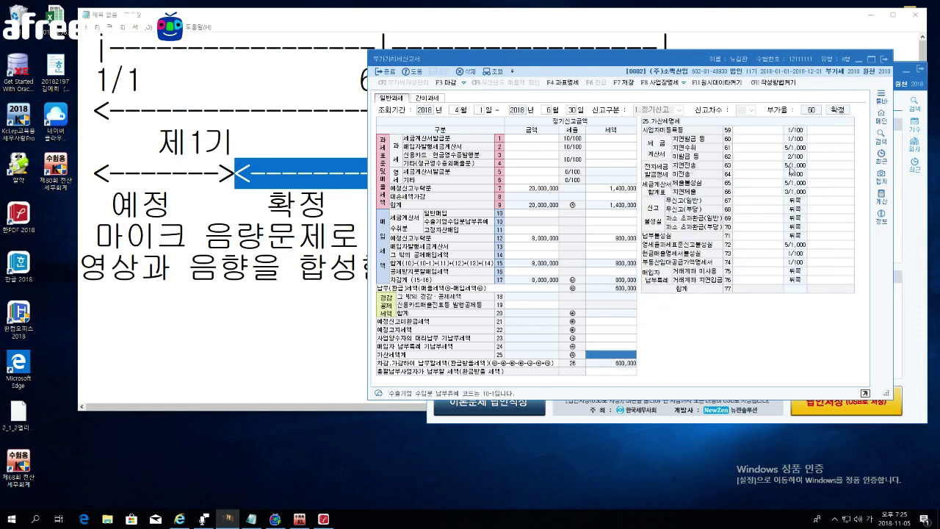
left_click(759, 149)
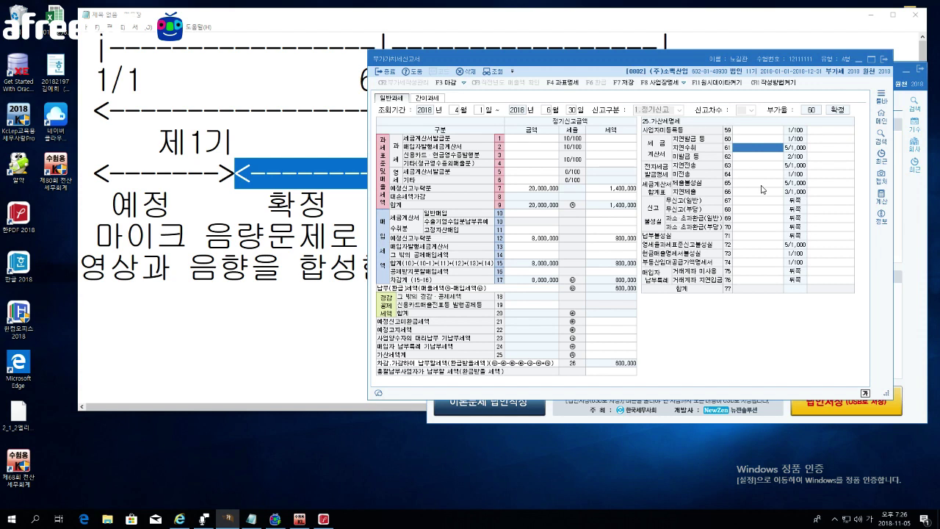
type("8000000")
key("Return")
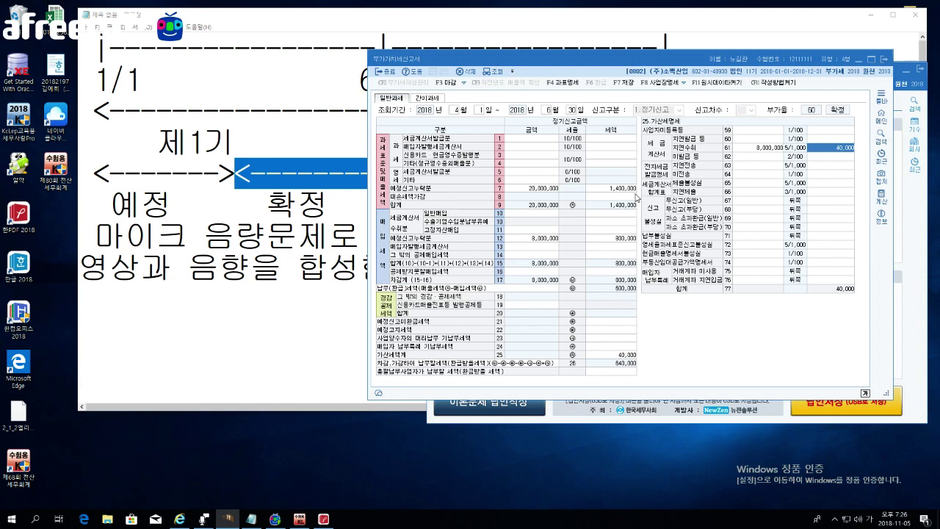
left_click(608, 147)
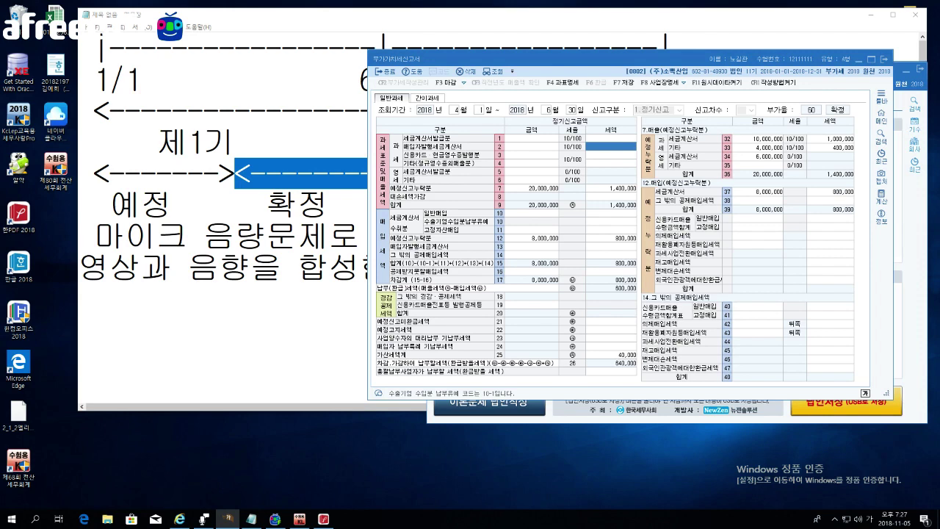
Switch to the textbook PDF and examine the penalty formulas for preliminary-return omissions (예정신고누락분), lines 69, 71 and 72
left_click(323, 519)
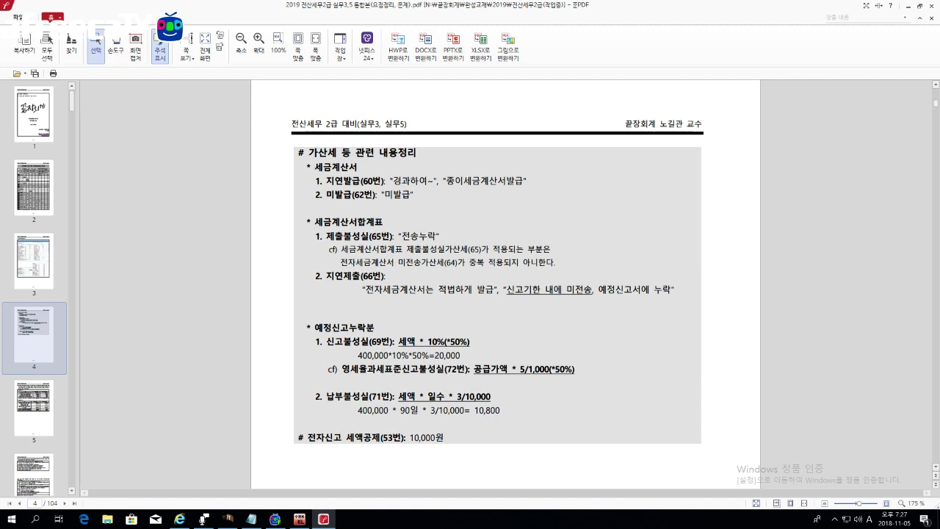
scroll(505, 284, "up", 2)
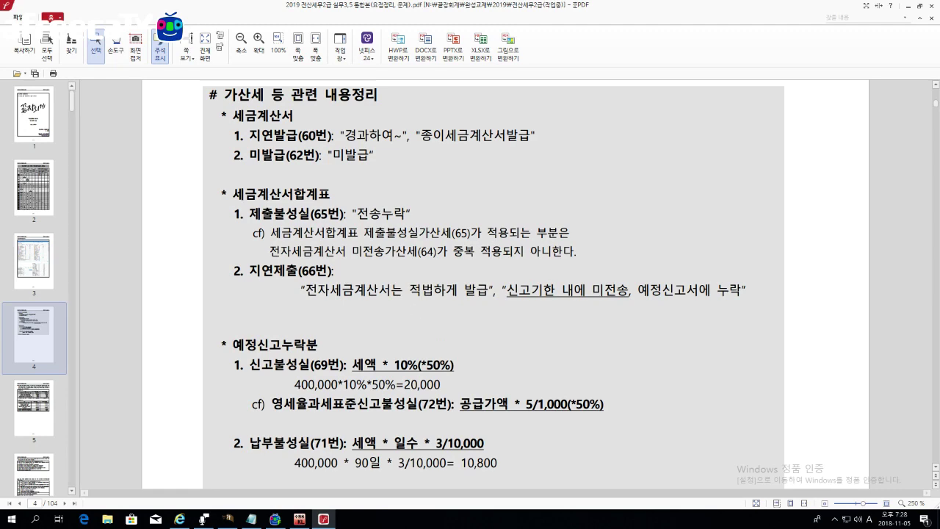
scroll(493, 286, "down", 3)
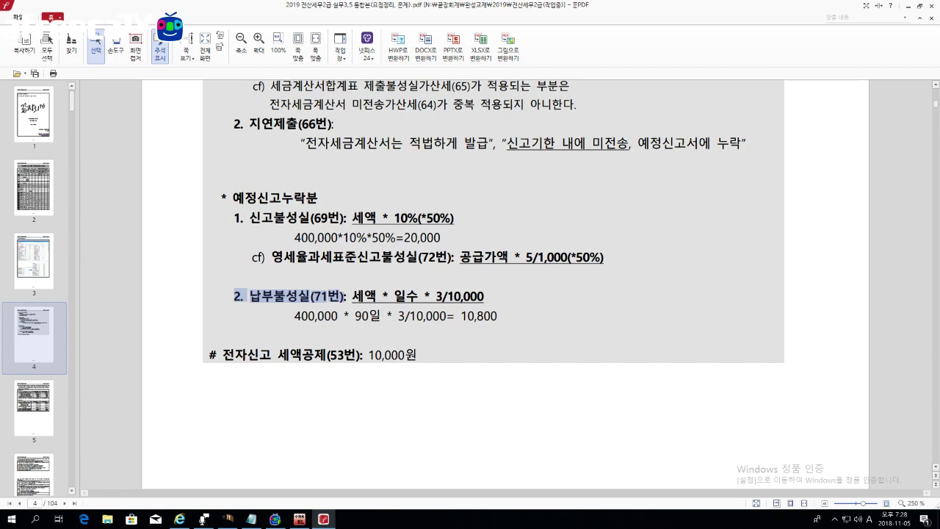
left_click_drag(345, 217, 376, 217)
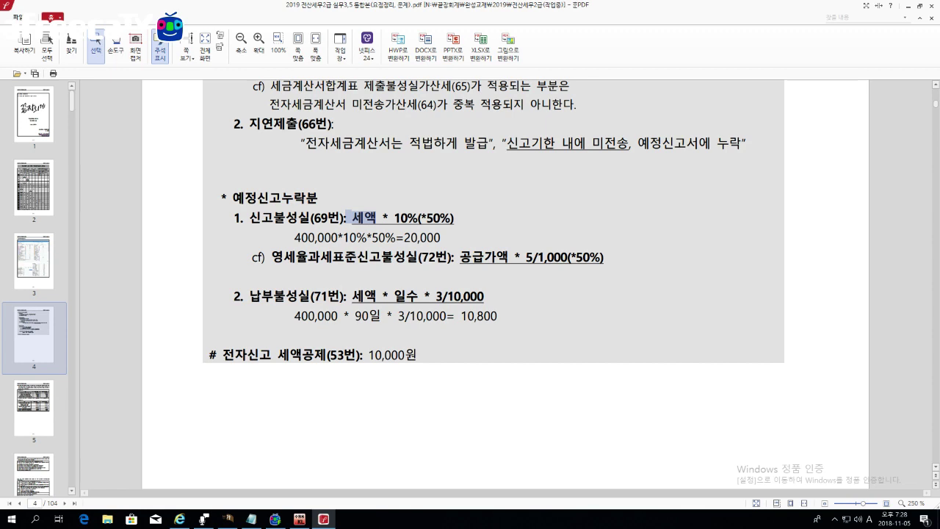
scroll(469, 286, "down", 3)
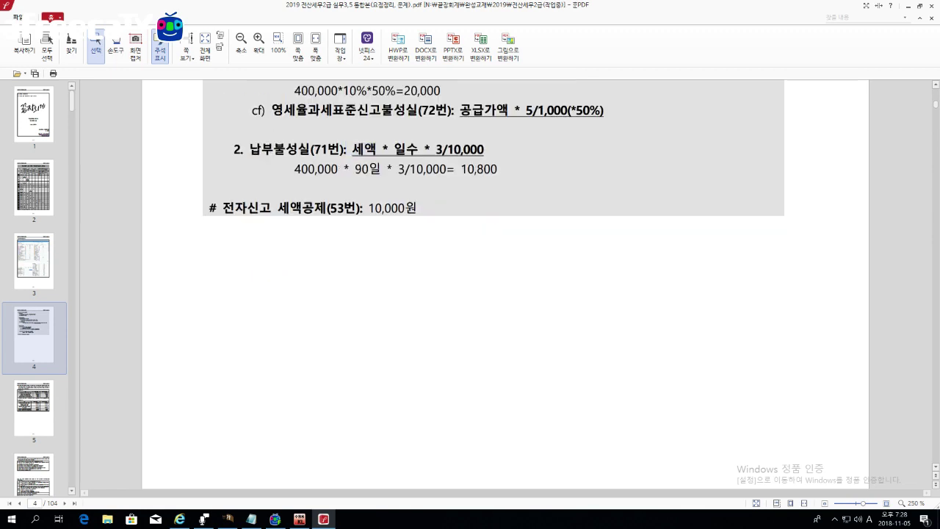
scroll(400, 466, "up", 1)
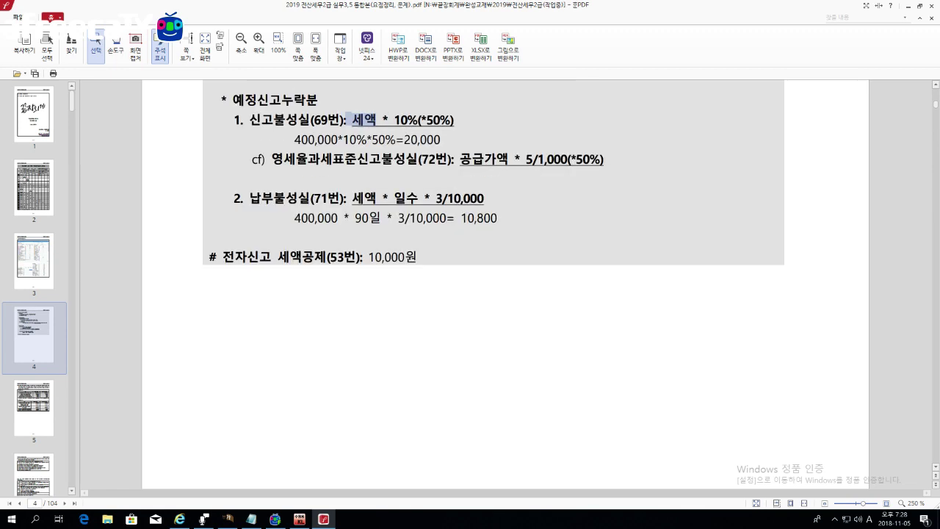
Place Notepad below the PDF's formulas and write the line 69 penalty calculation "69: 600,000*10%*50%=" in a blank area
left_click(251, 519)
left_click_drag(499, 22, 496, 249)
scroll(496, 390, "down", 4)
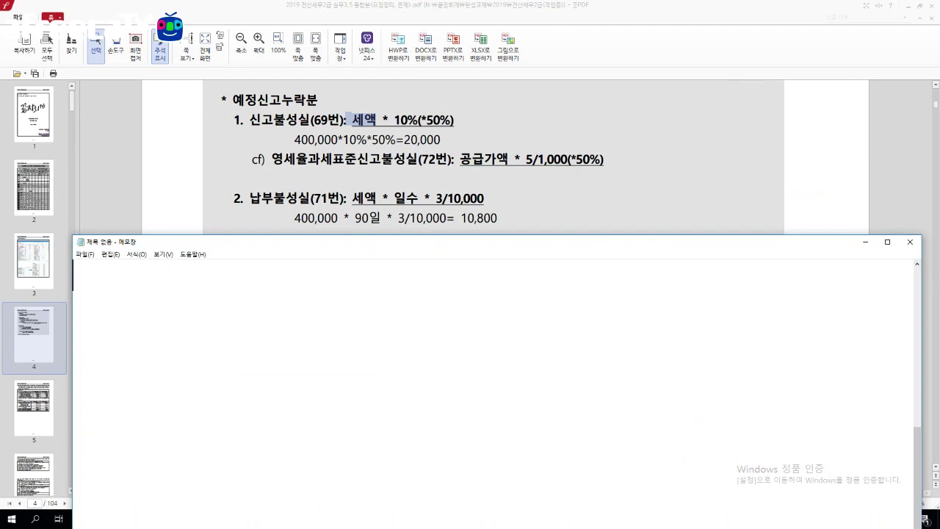
type("69: 6")
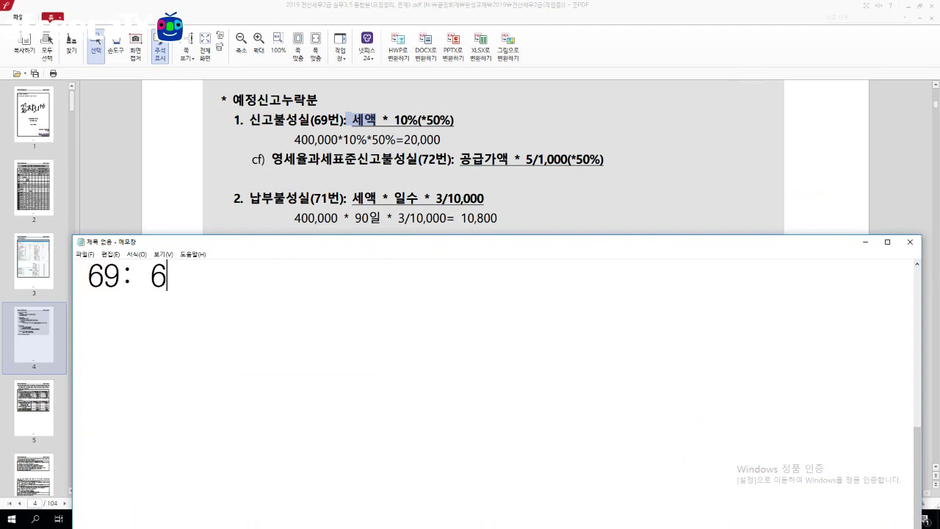
type("00,000")
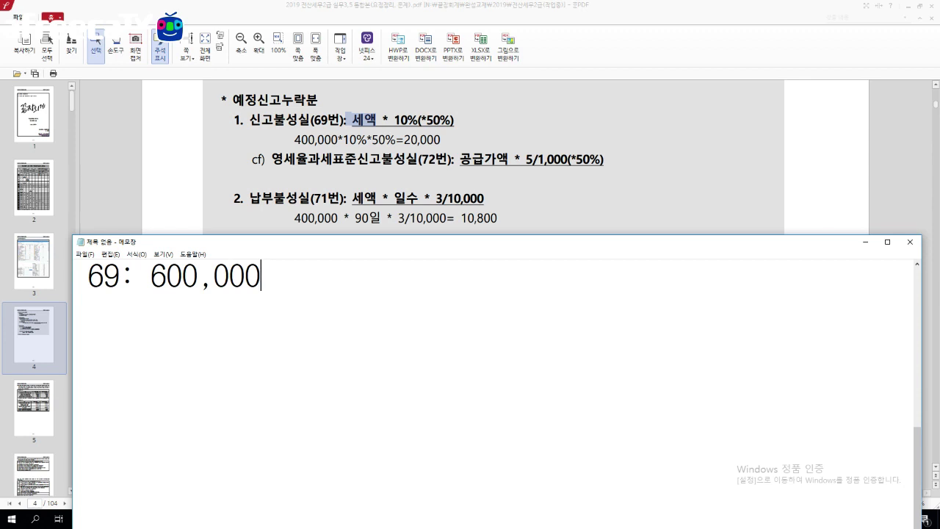
type("*10%")
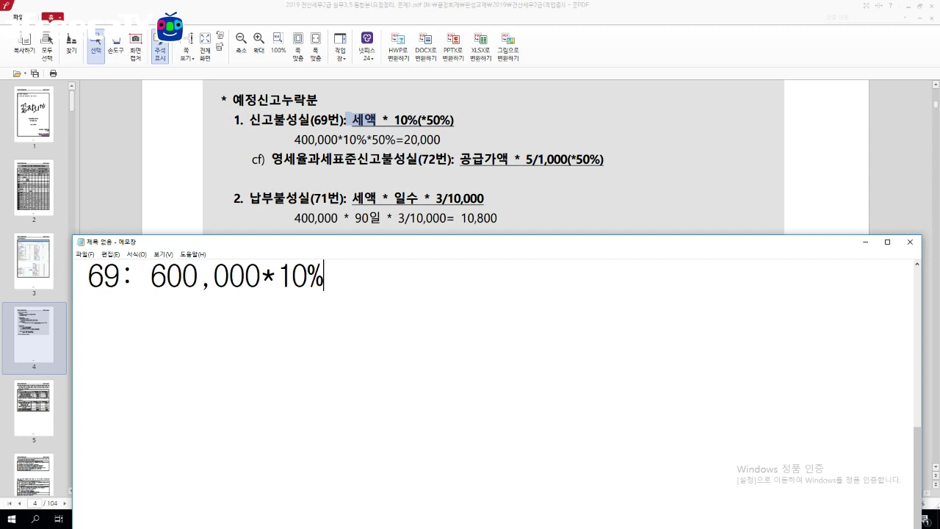
type("*50")
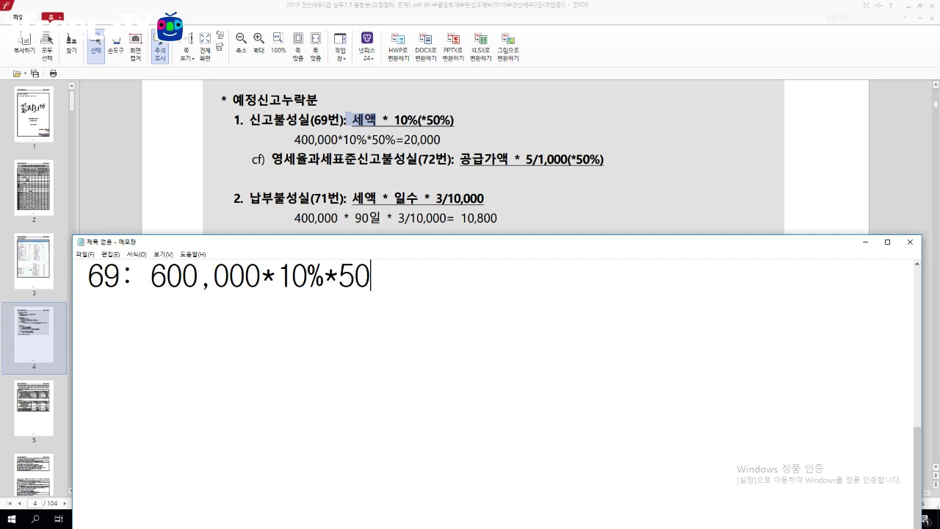
type("%=")
key("Return")
Write the late-payment penalty calculation "71: 600,000*90일*3/10,000=" on the line below
type("7")
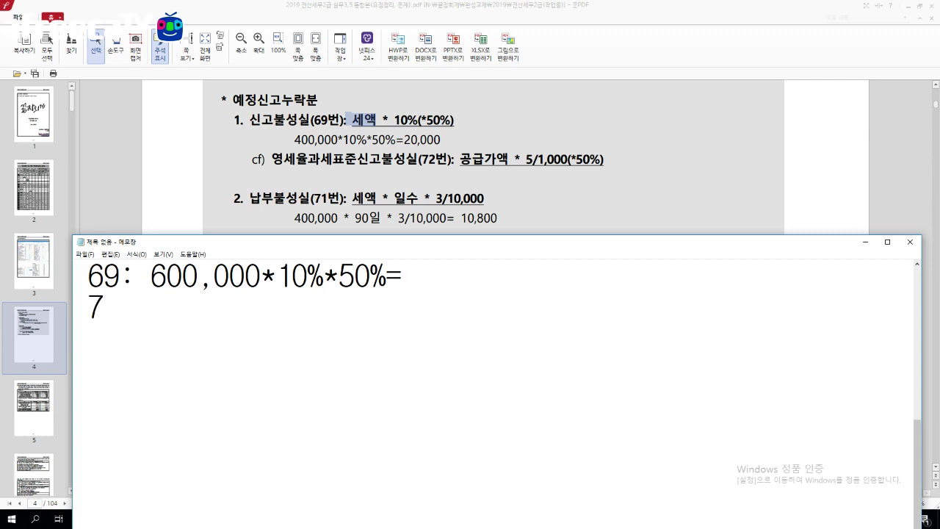
type("1: 600")
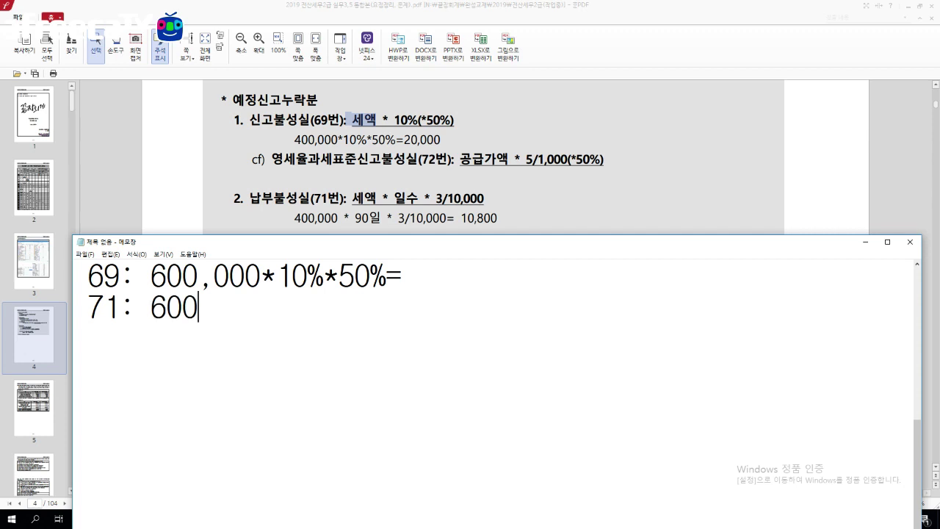
type(",000")
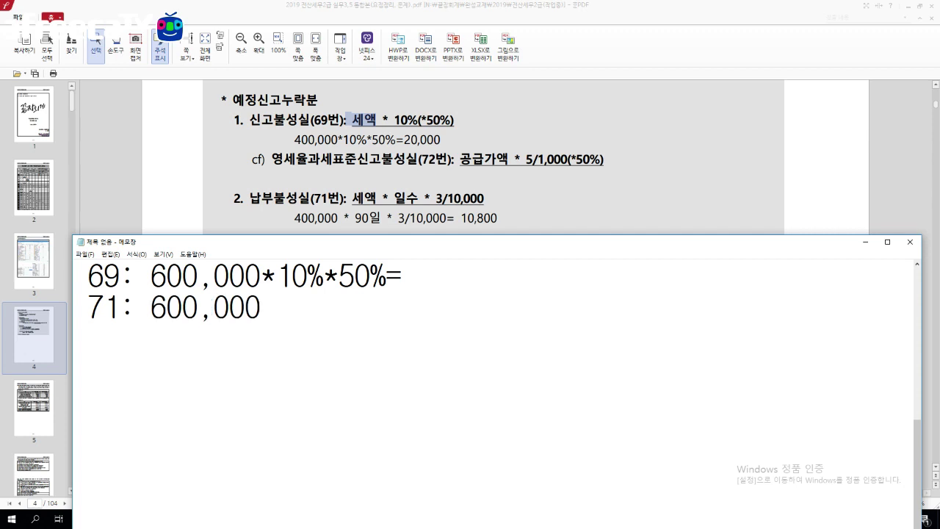
type("*90일")
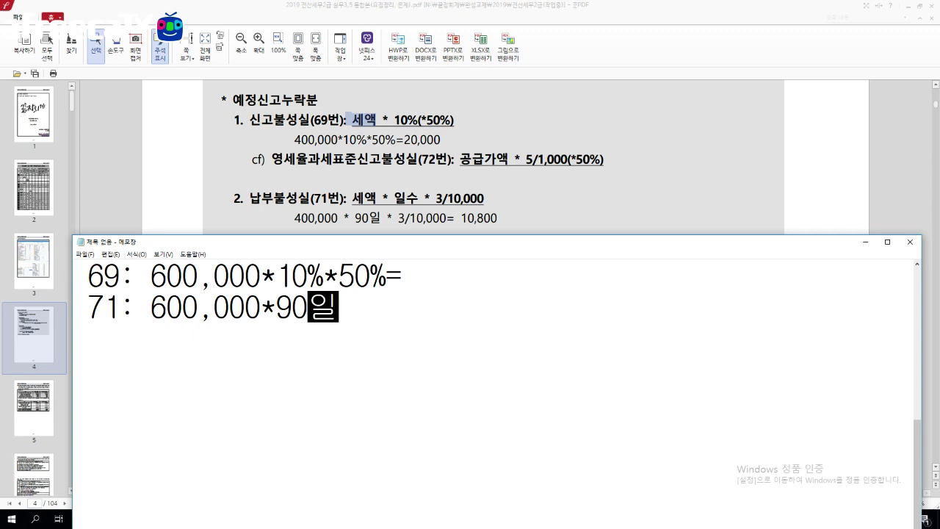
type("*")
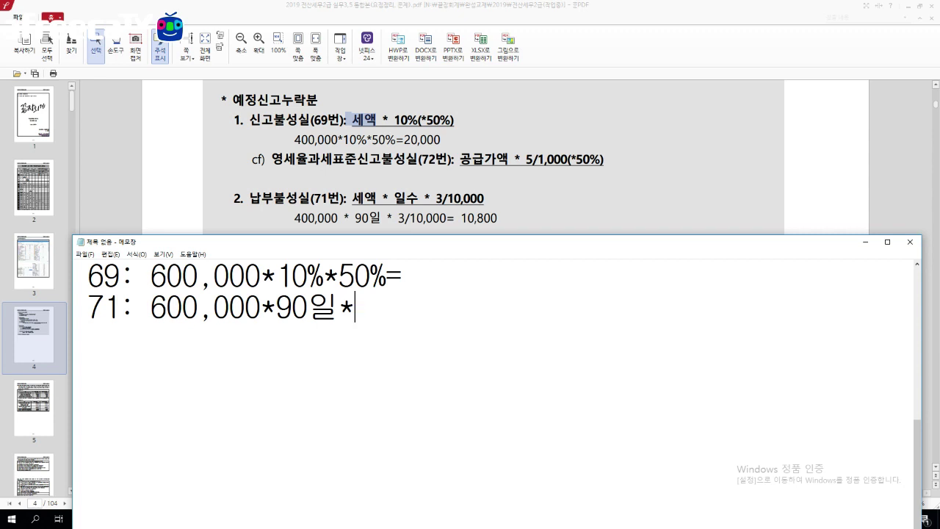
type("3/10,000")
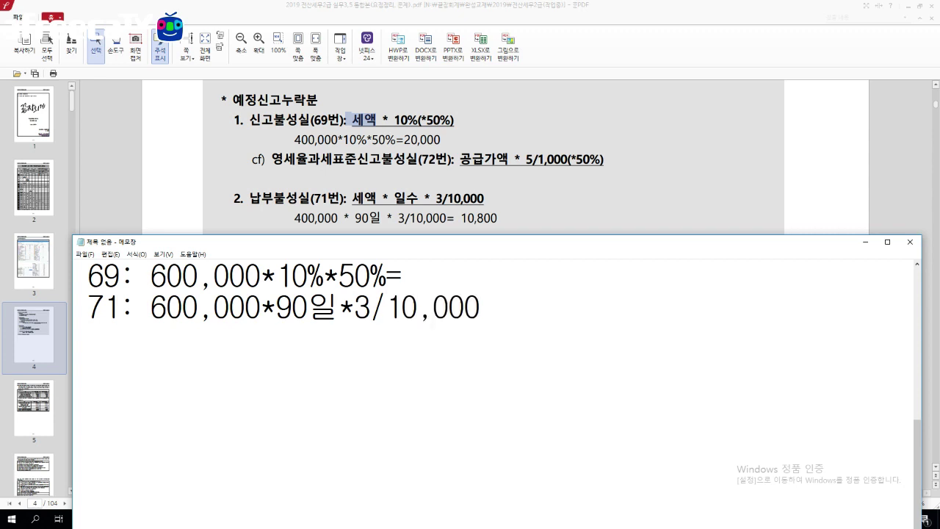
type("=")
Complete the calculations with 30,000 as the result for line 69 and 16,200 for line 71
left_click(402, 277)
type("30,000")
left_click(496, 307)
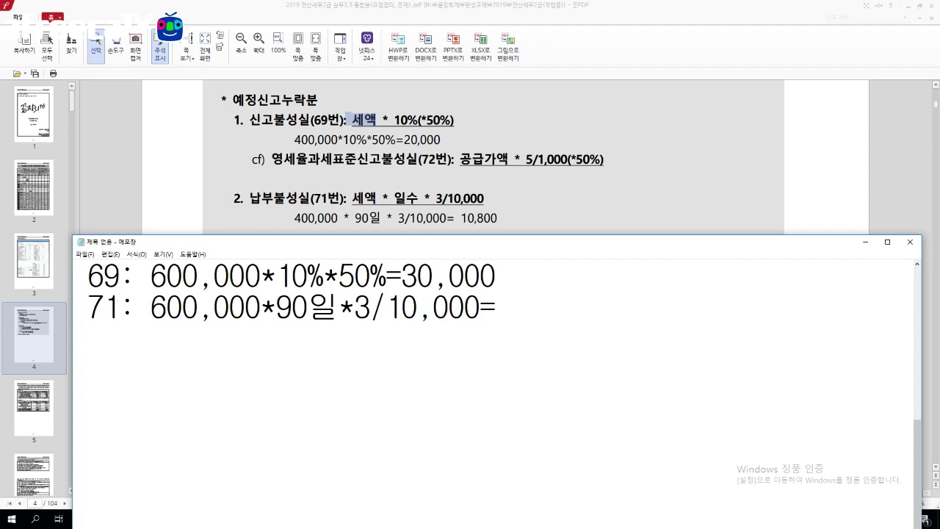
type("16,200")
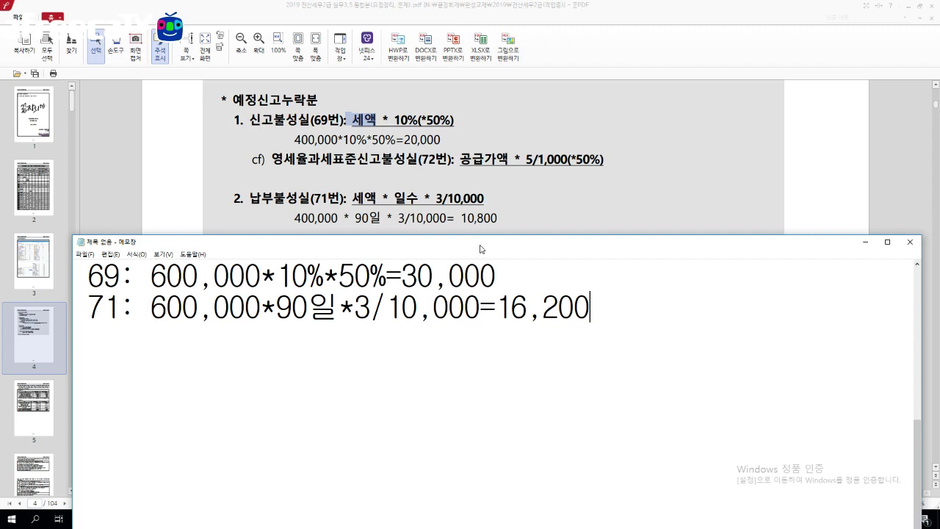
Switch to KcLep's VAT return and arrange it beneath the Notepad penalty calculations so both can be read together
left_click_drag(478, 249, 522, 22)
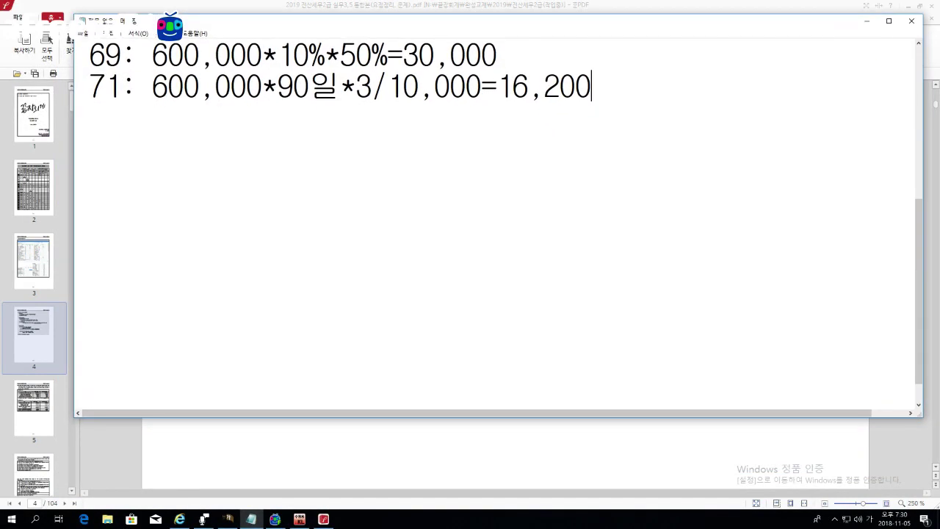
left_click(300, 519)
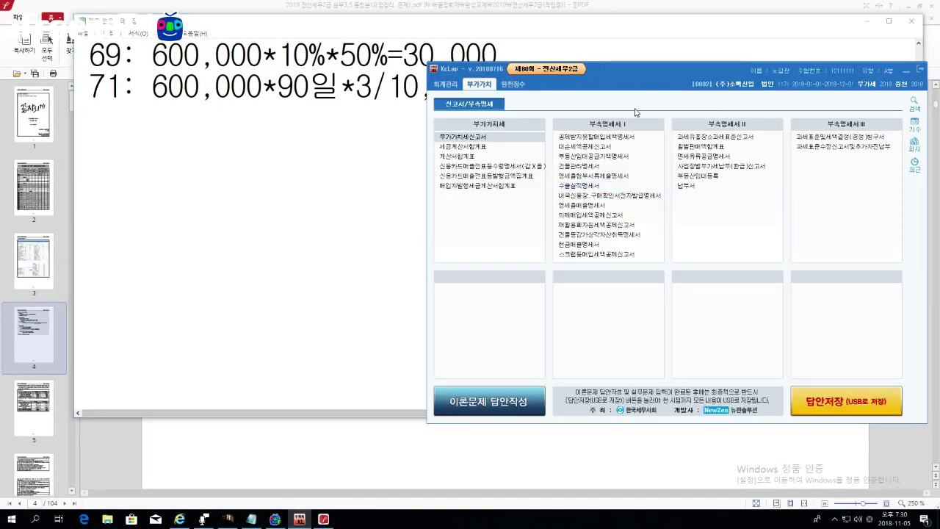
left_click(904, 72)
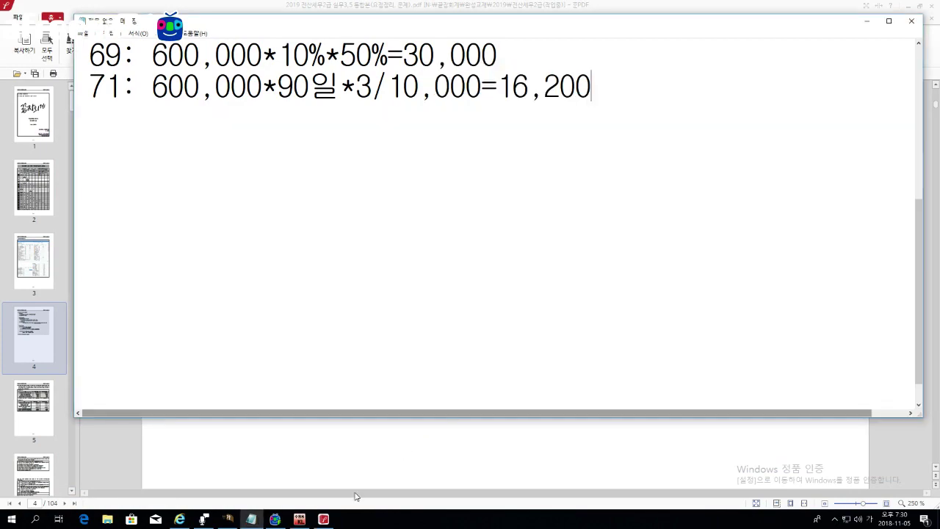
left_click(230, 519)
left_click_drag(619, 62, 573, 132)
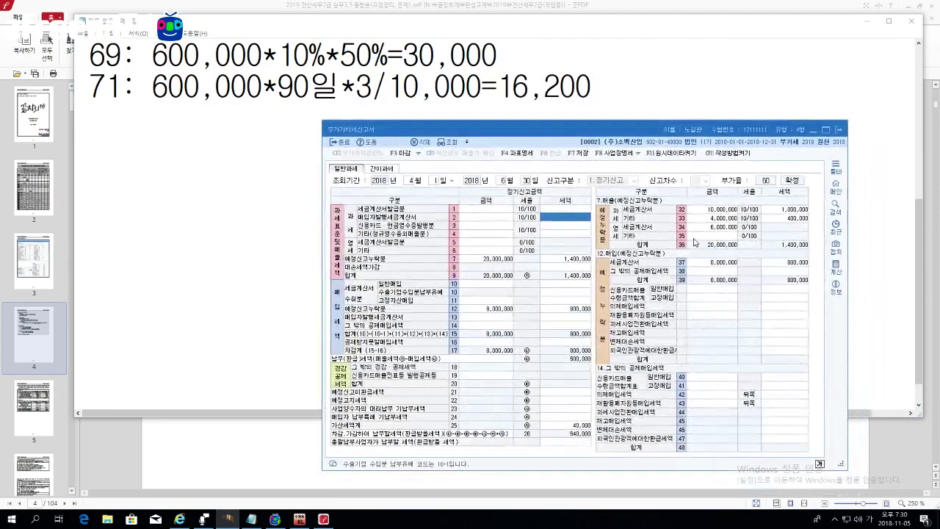
In the penalty details for line 25, enter 600,000 with a penalty of 30,000 on line 69 for general under-reporting
left_click(560, 426)
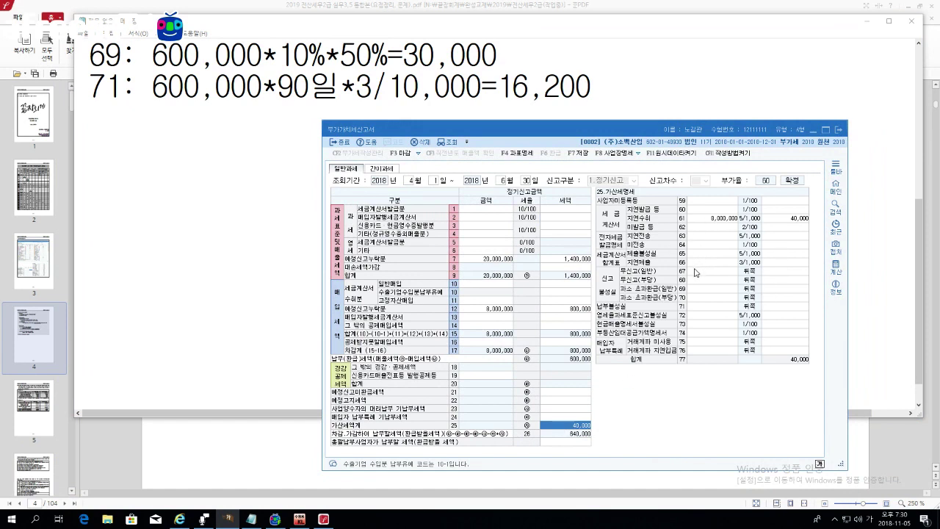
left_click(696, 290)
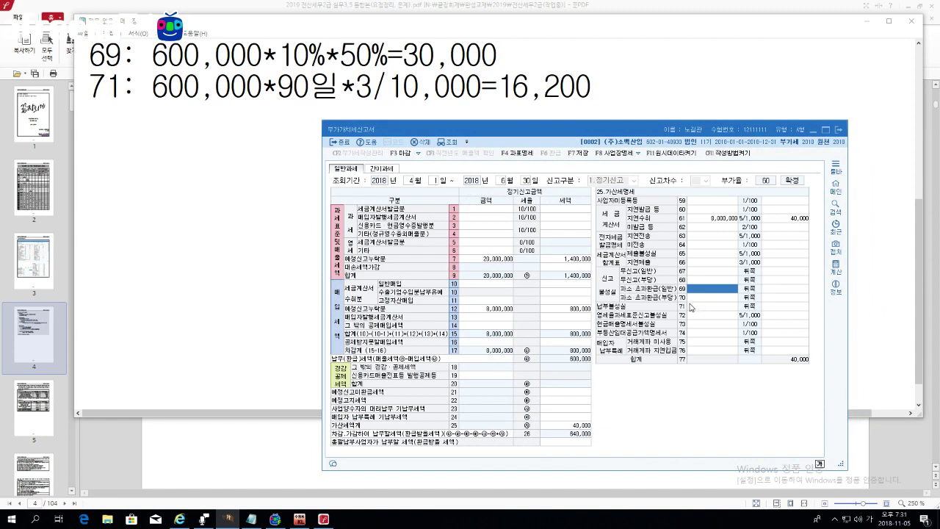
type("6000000")
key("Return")
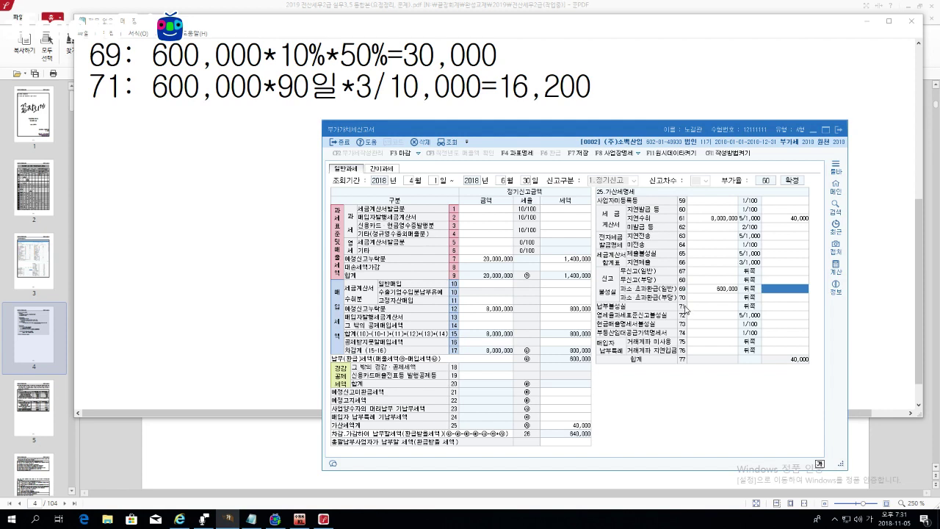
type("30000")
key("Return")
key("Return")
key("Return")
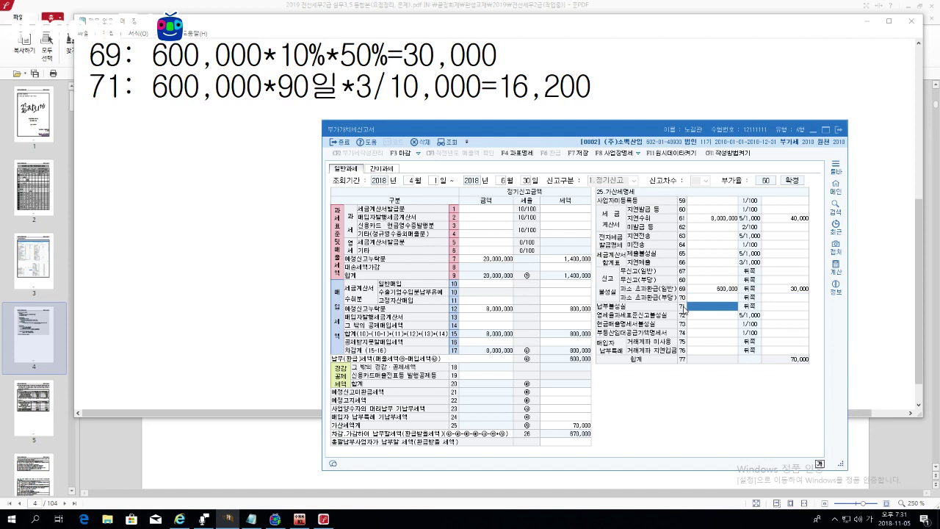
Enter 600,000 with a penalty of 16,200 on line 71 for late payment (납부불성실)
type("600000")
key("Return")
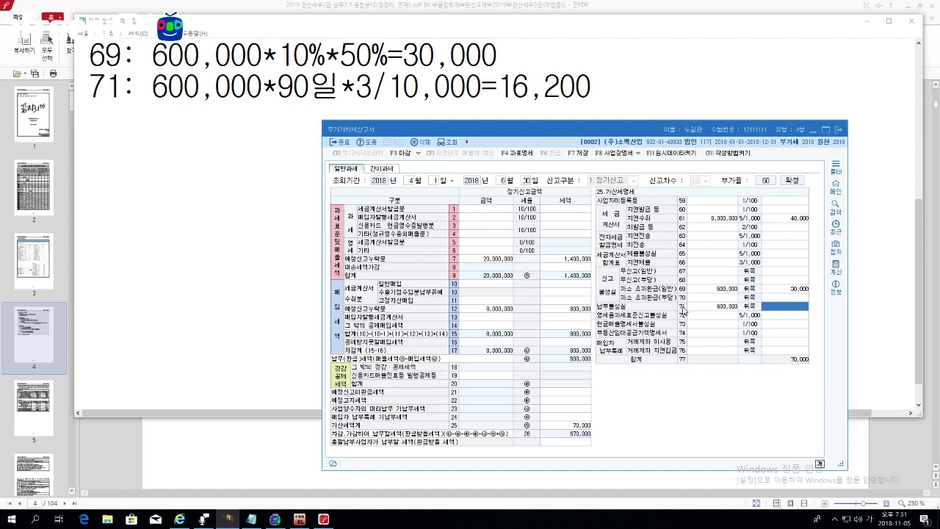
type("16200")
key("Return")
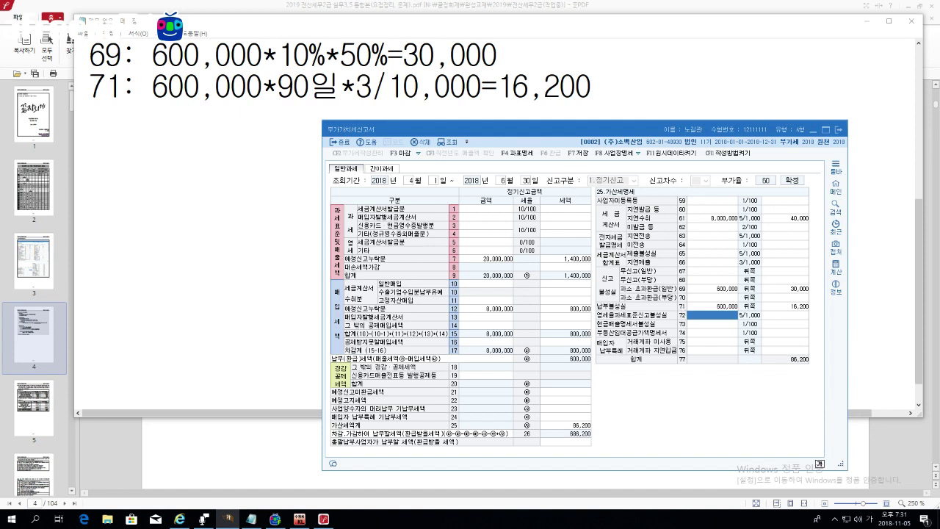
Enter the omitted zero-rated sales of 6,000,000 on penalty line 72 and set its penalty to 15,000
left_click_drag(279, 56, 387, 56)
left_click(675, 440)
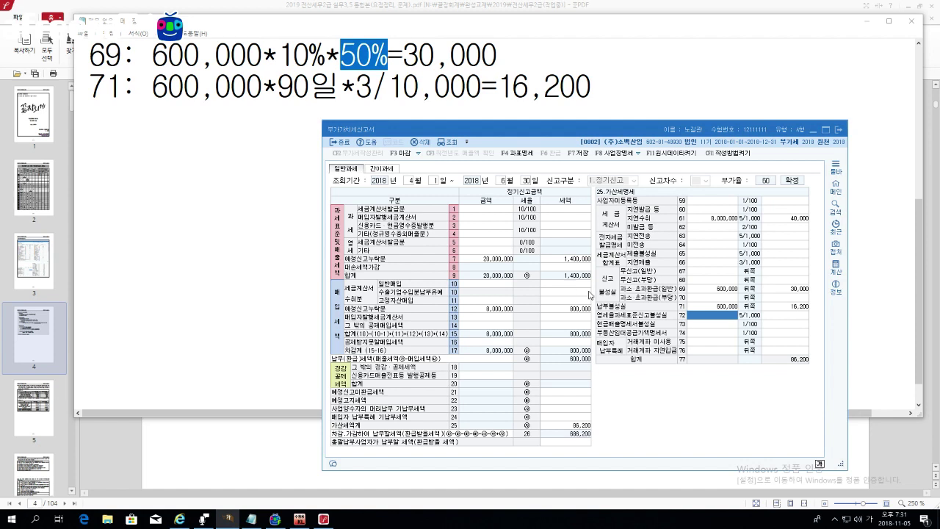
left_click(565, 233)
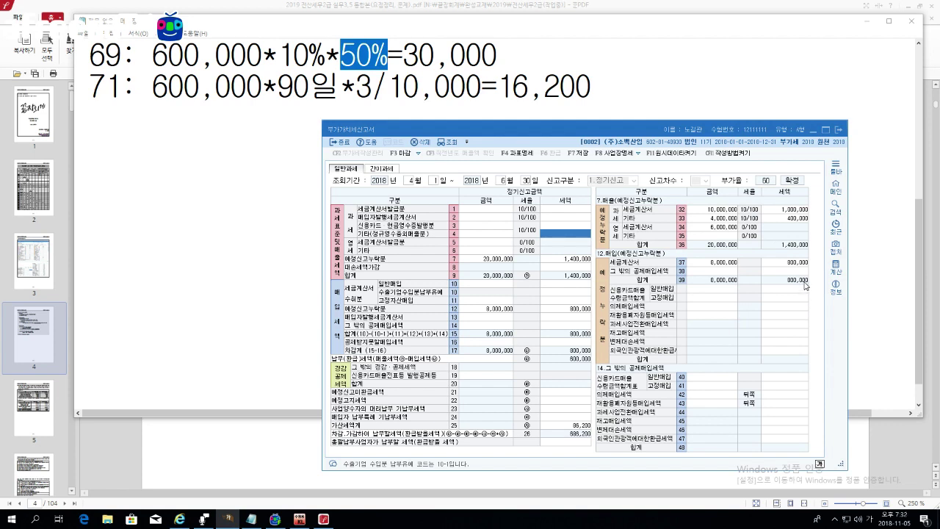
left_click(722, 232)
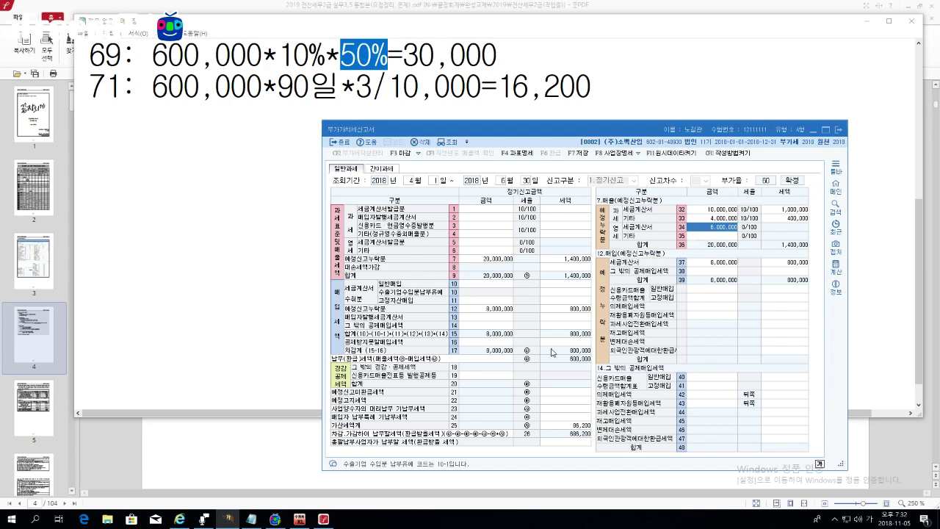
left_click(561, 348)
left_click(575, 426)
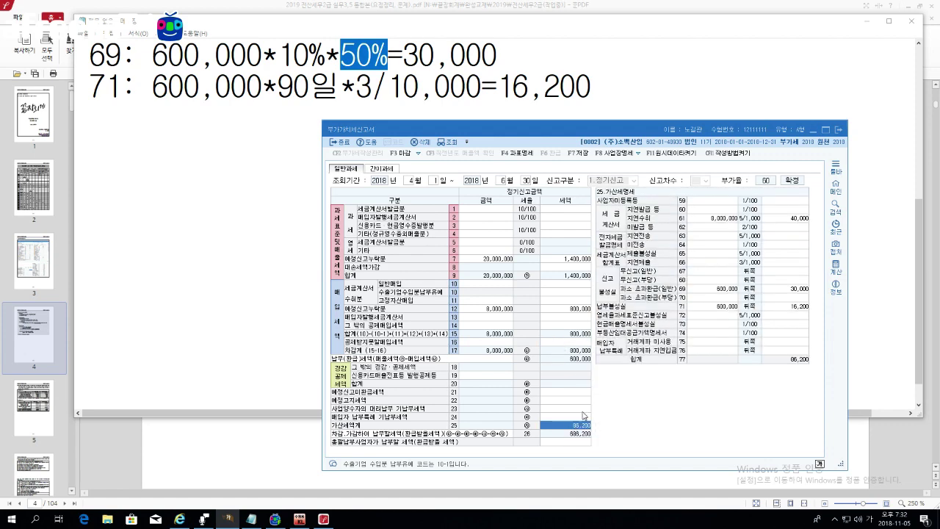
left_click(709, 316)
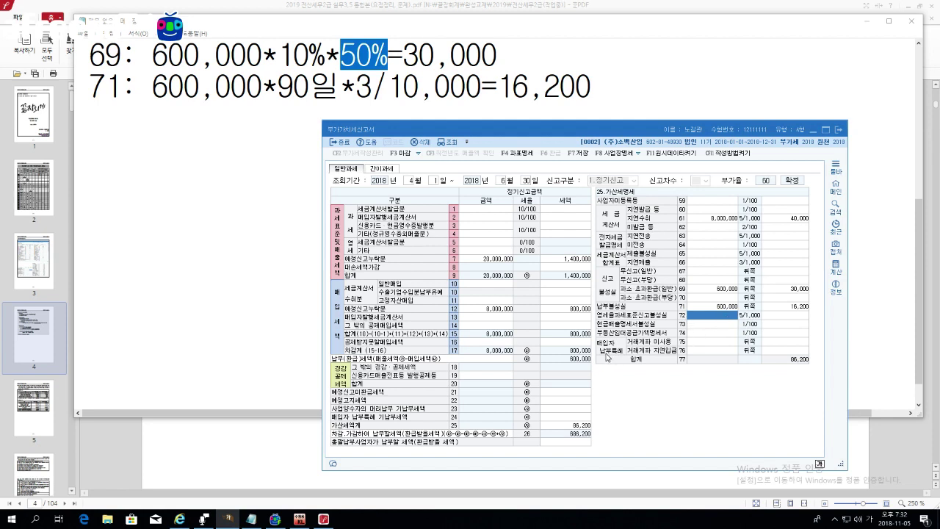
type("6000000")
key("Return")
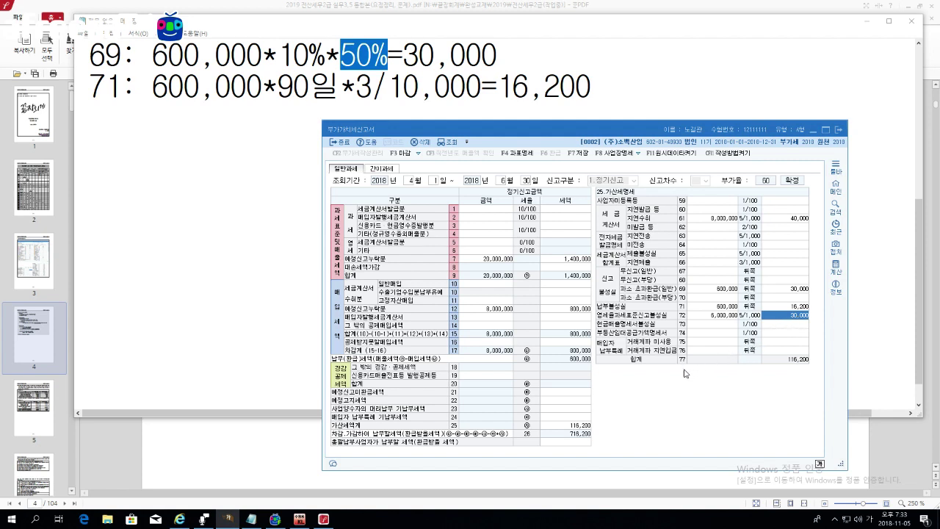
type("15000")
key("Return")
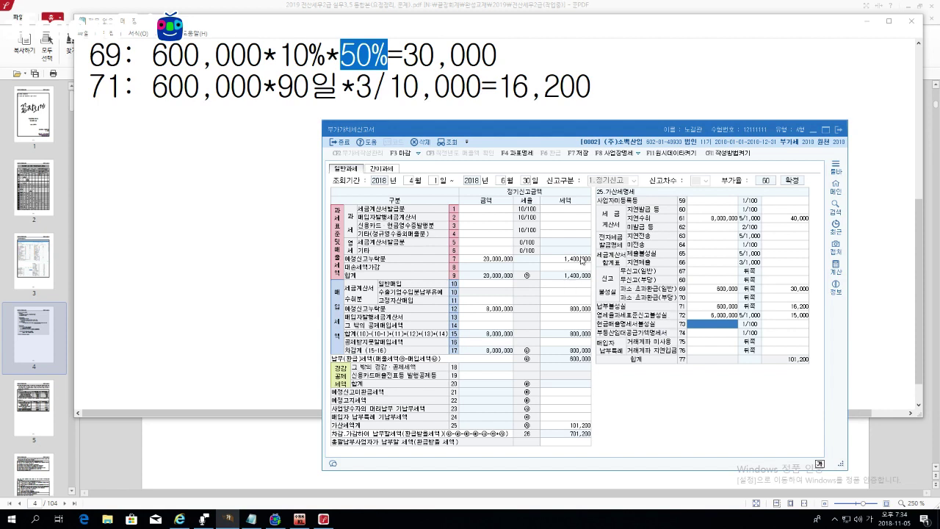
Save the April–June return and open the October–December 2018 return without loading its previously stored data
key("Return")
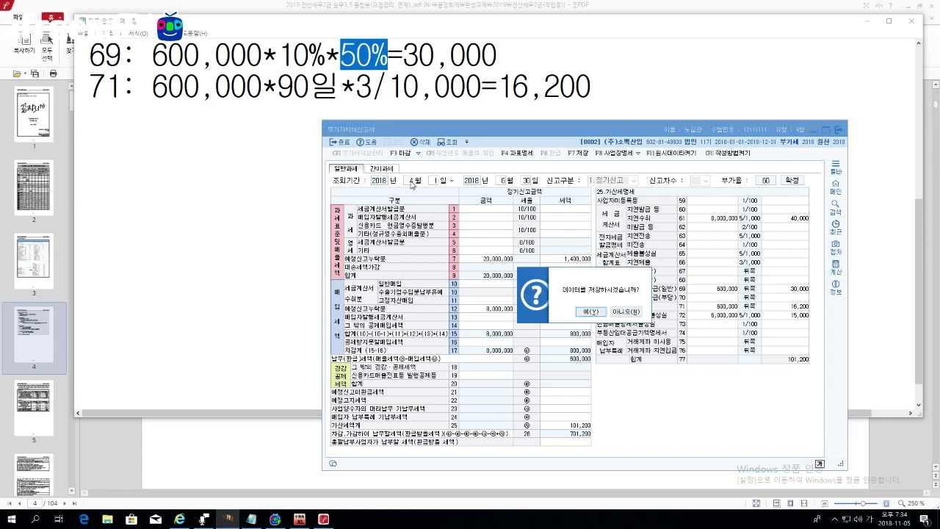
left_click(589, 307)
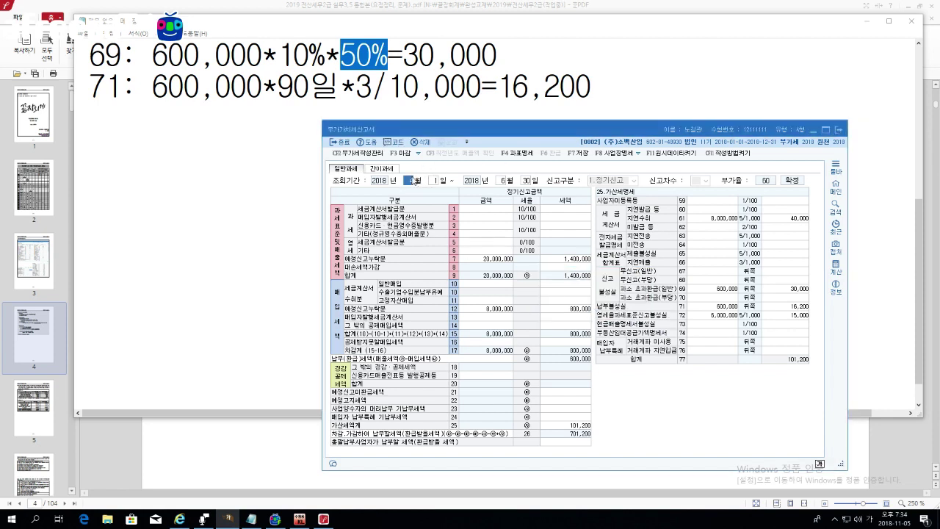
type("10")
key("Return")
key("Return")
key("Return")
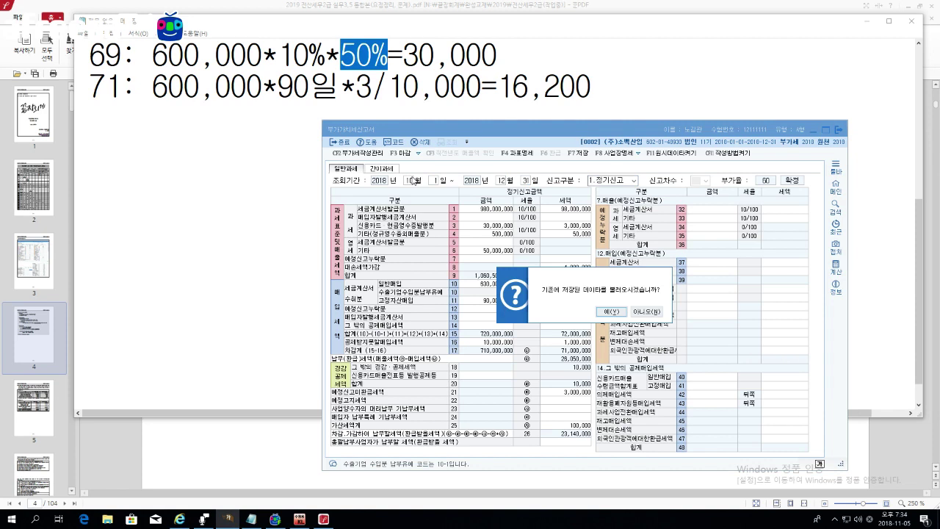
key("Right")
key("Return")
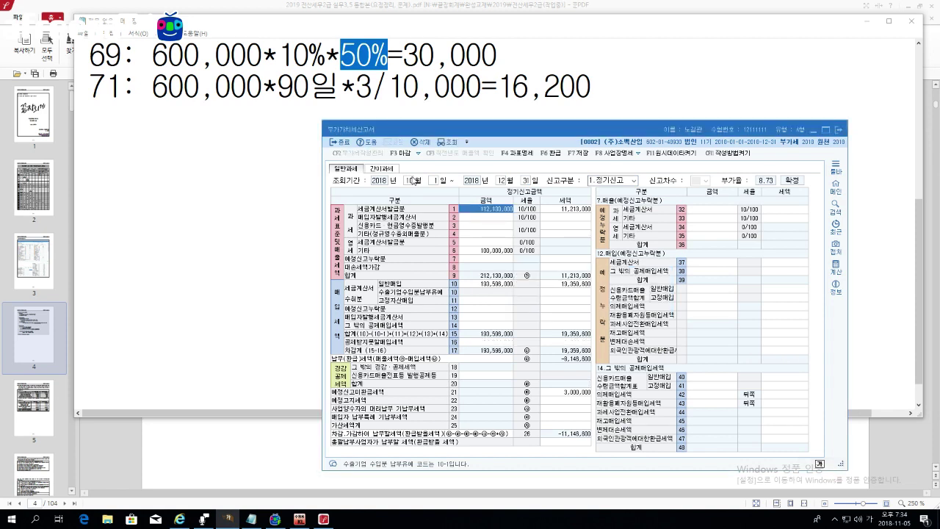
Clear the prefilled sales amounts on line 1 (tax invoices) and line 6 (other zero-rated sales)
key("space")
key("Return")
key("Return")
key("Return")
key("Return")
key("Return")
key("Return")
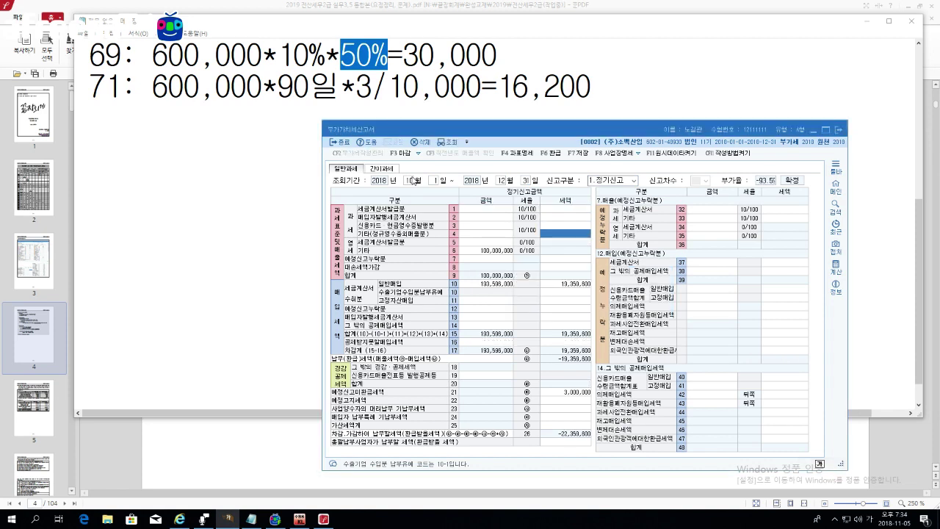
key("space")
key("Return")
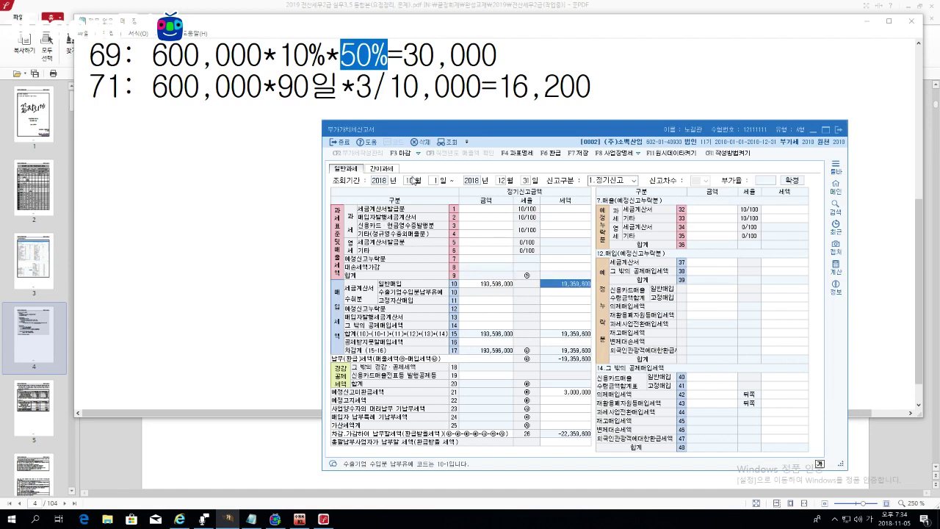
Clear the prefilled amount and tax of the general tax-invoice purchases on line 10
key("Left")
key("space")
key("Return")
key("space")
key("Return")
key("Return")
key("Return")
key("Return")
key("Return")
key("Return")
key("Return")
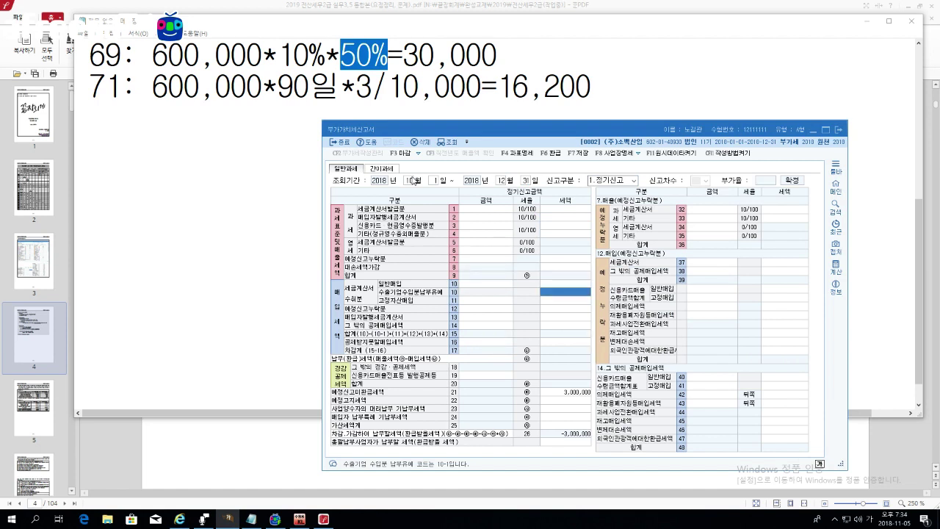
Clear the unrefunded preliminary-return tax on line 21 (예정신고미환급세액) and return to the amount on line 1
key("Up")
key("space")
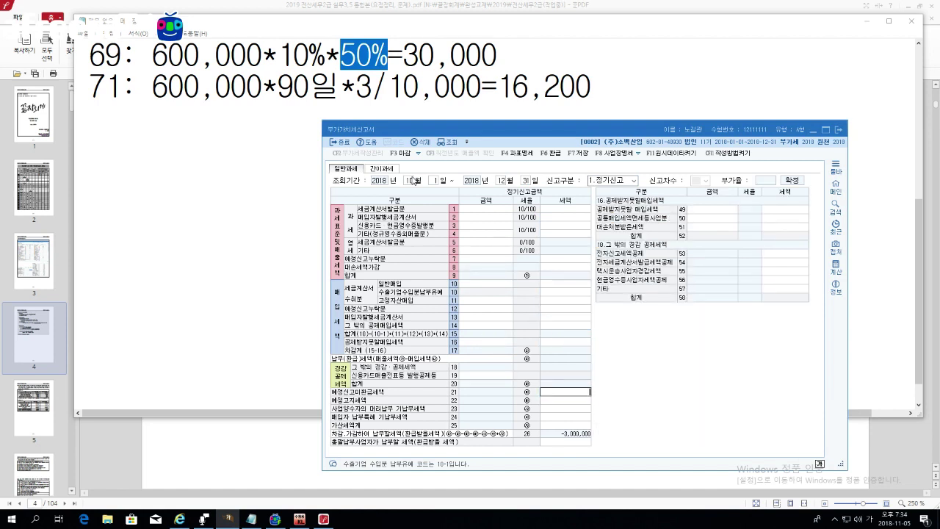
key("Return")
key("Up")
key("Up")
key("Up")
key("Up")
key("Up")
key("Up")
key("Up")
key("Up")
key("Up")
key("Up")
key("Up")
key("Up")
key("Up")
key("Up")
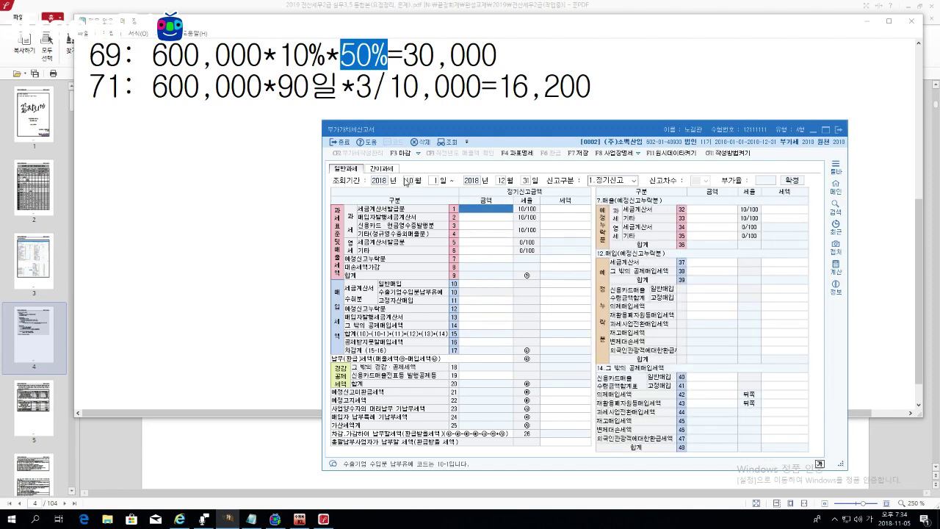
Enter sales of 450,000,000 on line 1 (tax invoices), 30,000,000 on line 3 (card and cash receipts) and 100,000,000 on line 6 (other zero-rated)
left_click_drag(596, 125, 658, 41)
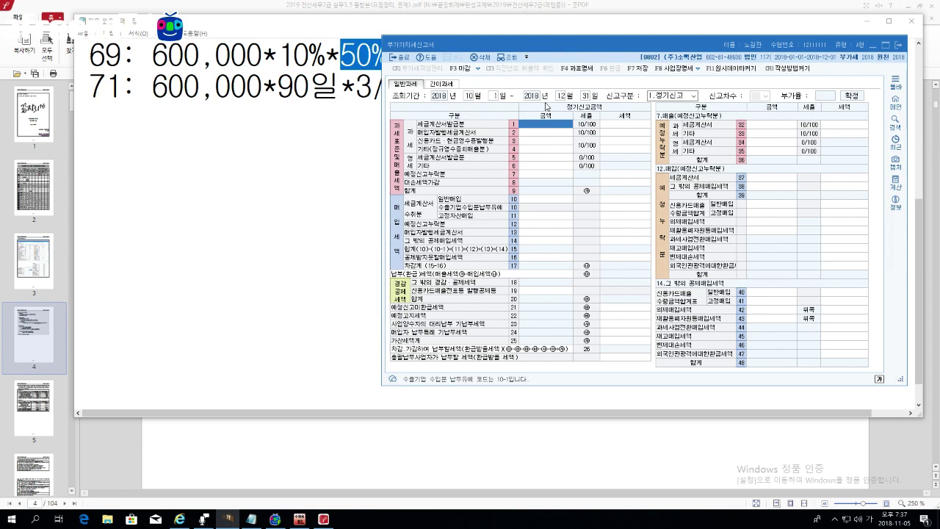
type("450,000,000")
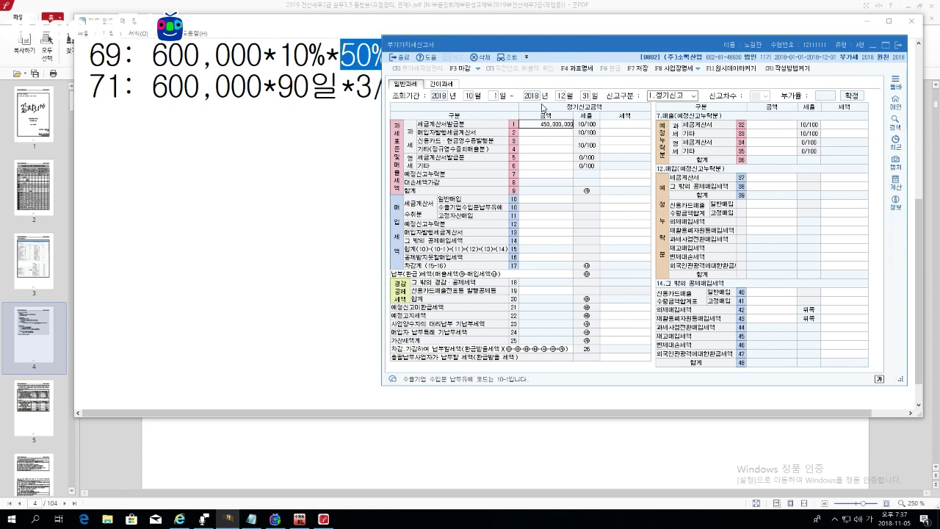
key("Return")
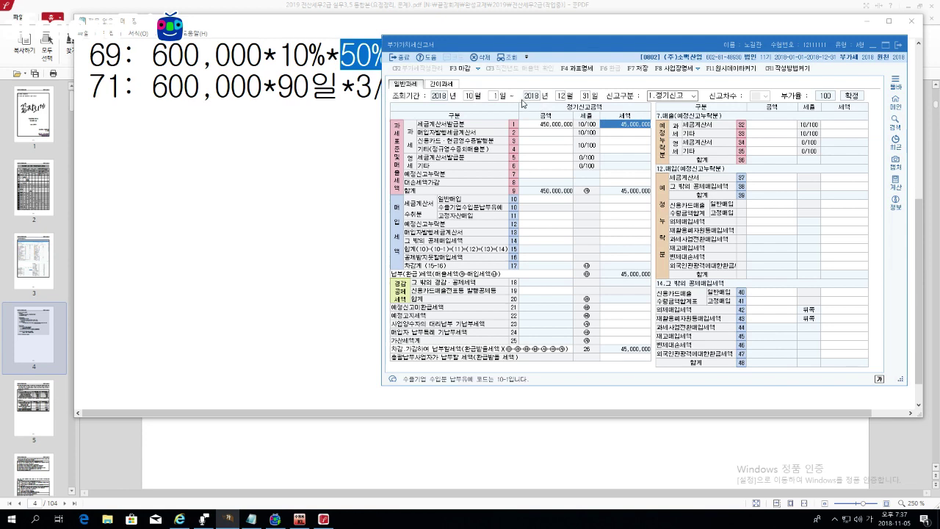
left_click(530, 143)
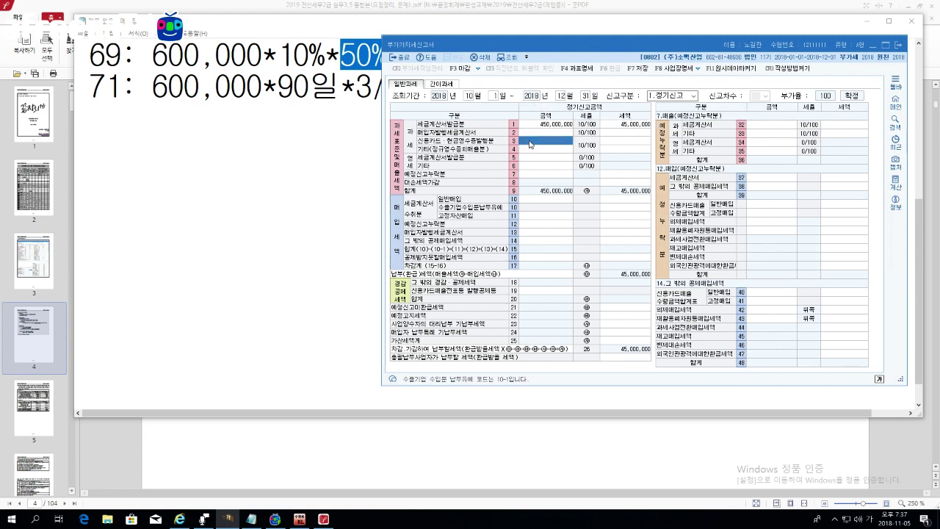
type("30000000")
key("Return")
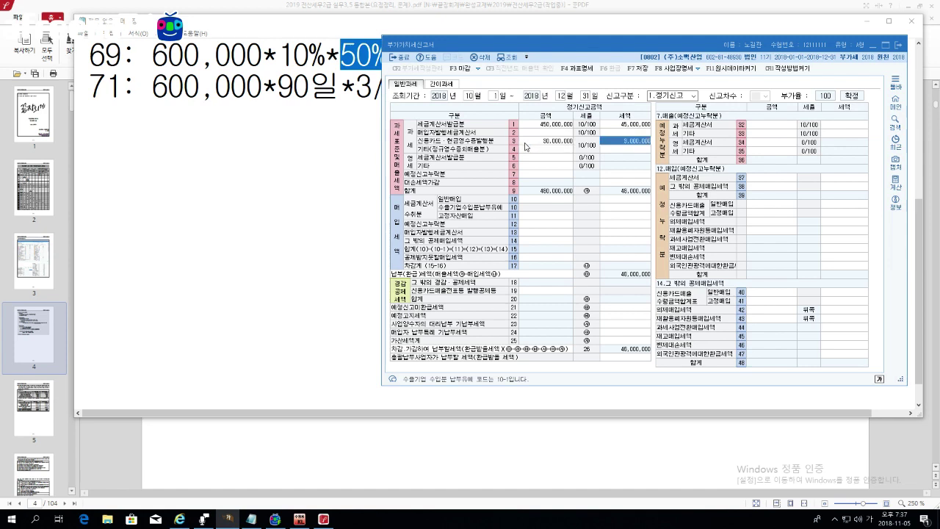
left_click(543, 168)
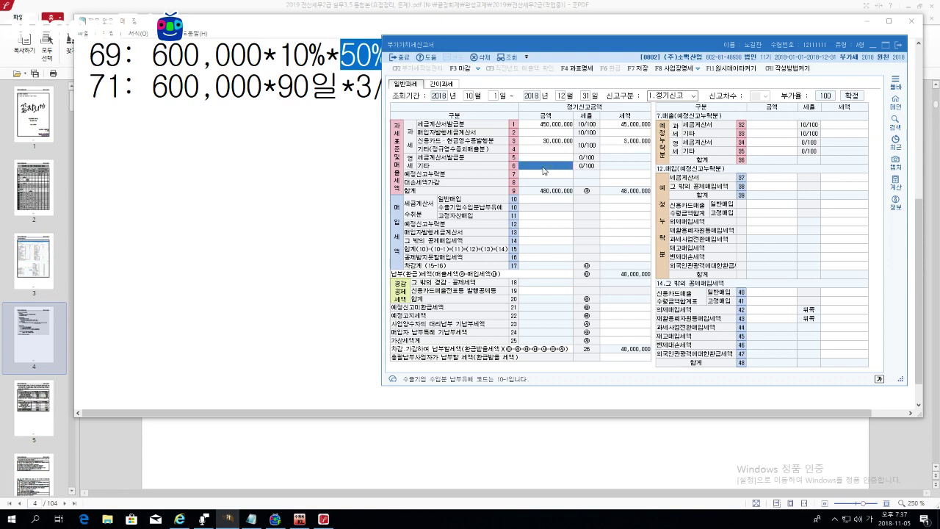
type("100,000,000")
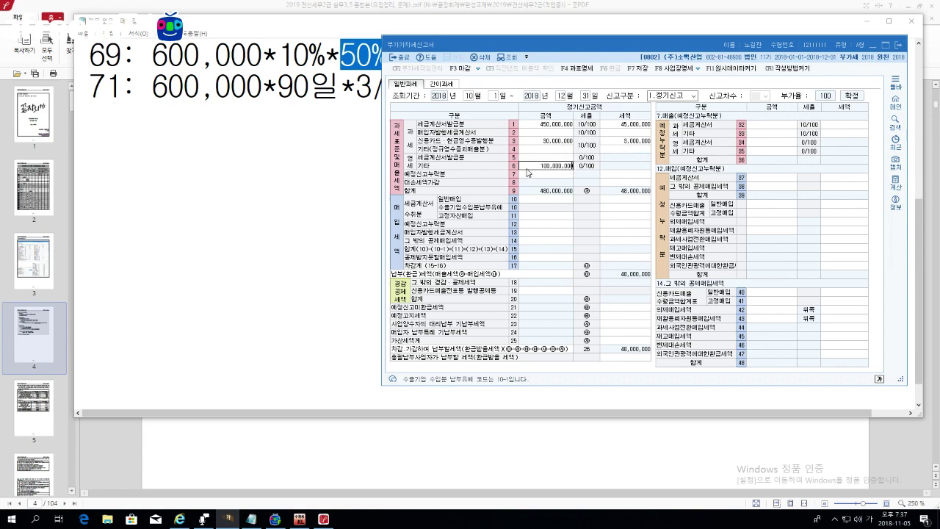
key("Return")
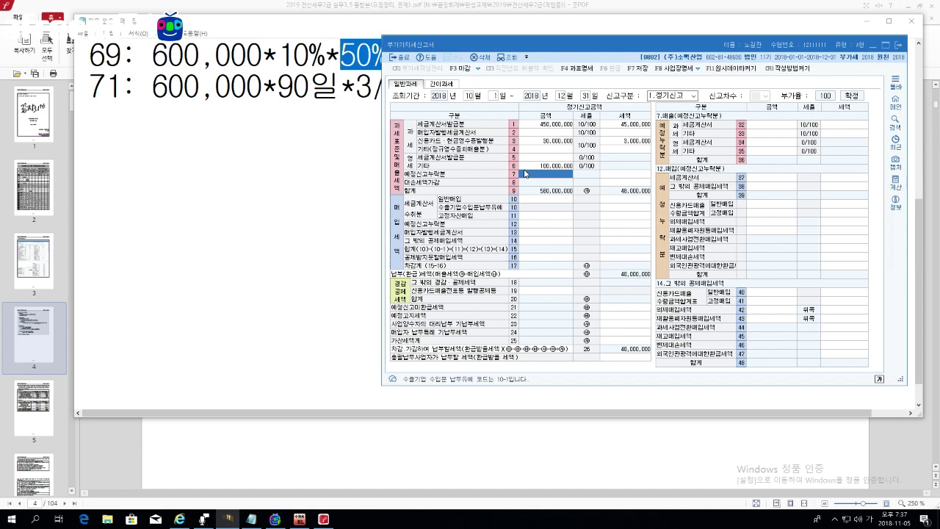
Enter the sales omitted from the preliminary return as 10,000,000 on line 33 (taxable, other)
left_click(776, 126)
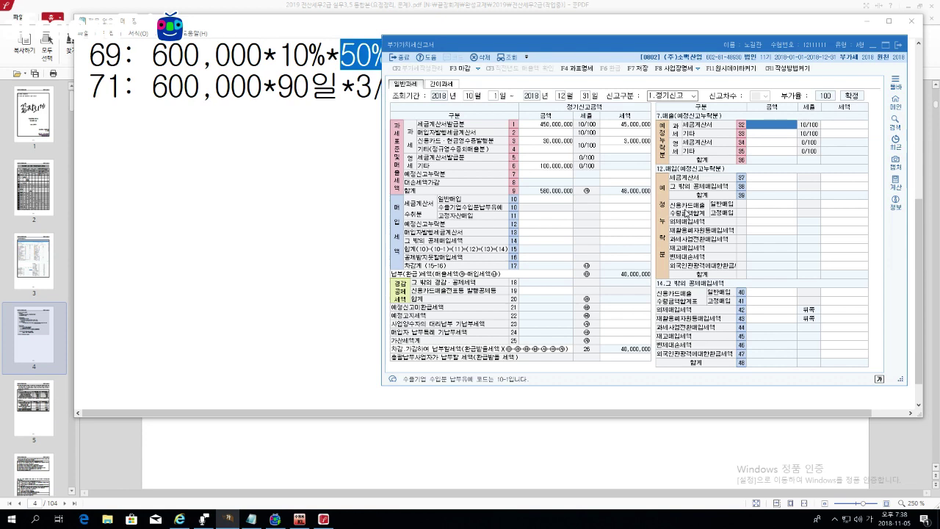
left_click(773, 135)
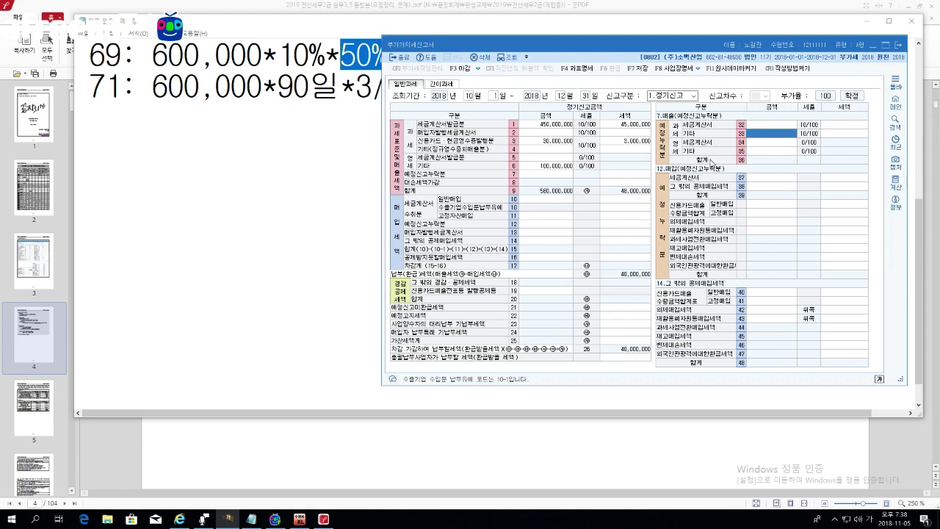
type("10000000")
key("Return")
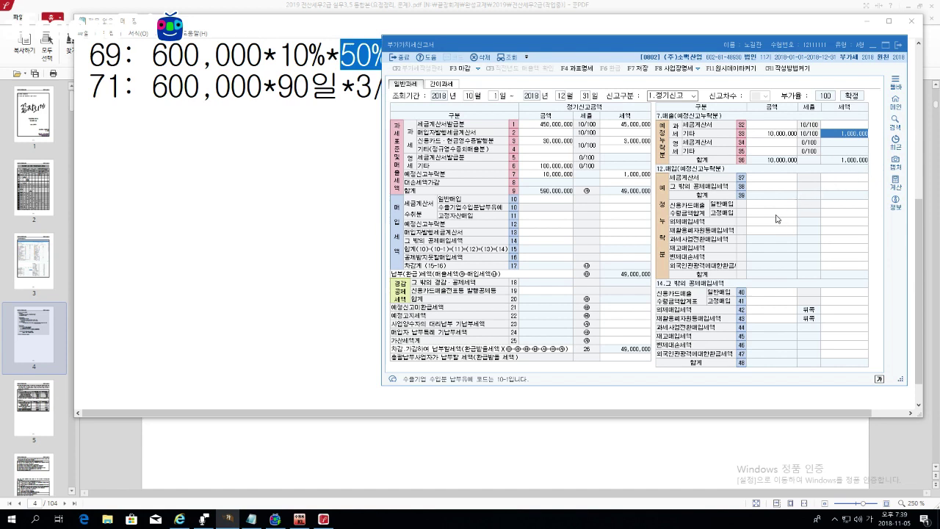
Enter fixed-asset purchases with tax invoices on line 11 as 50,000,000 with tax of 5,000,000
left_click(555, 200)
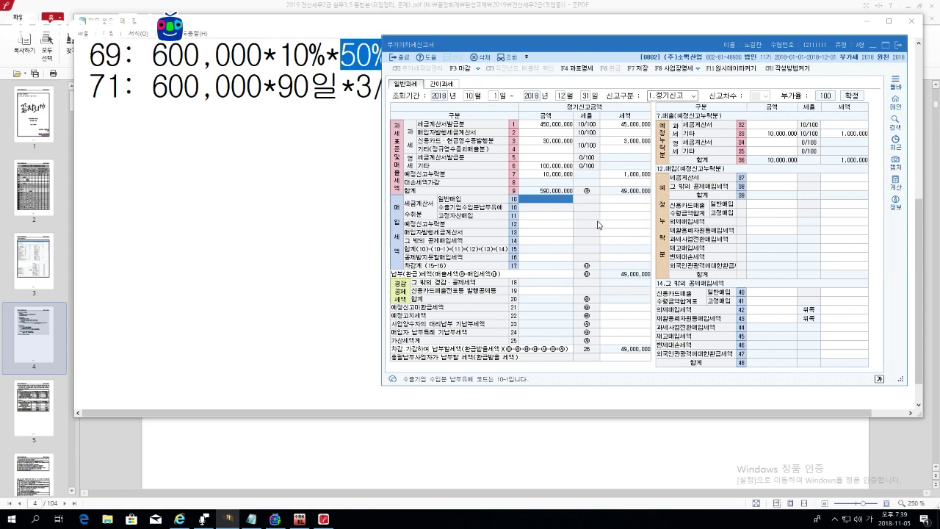
left_click(567, 216)
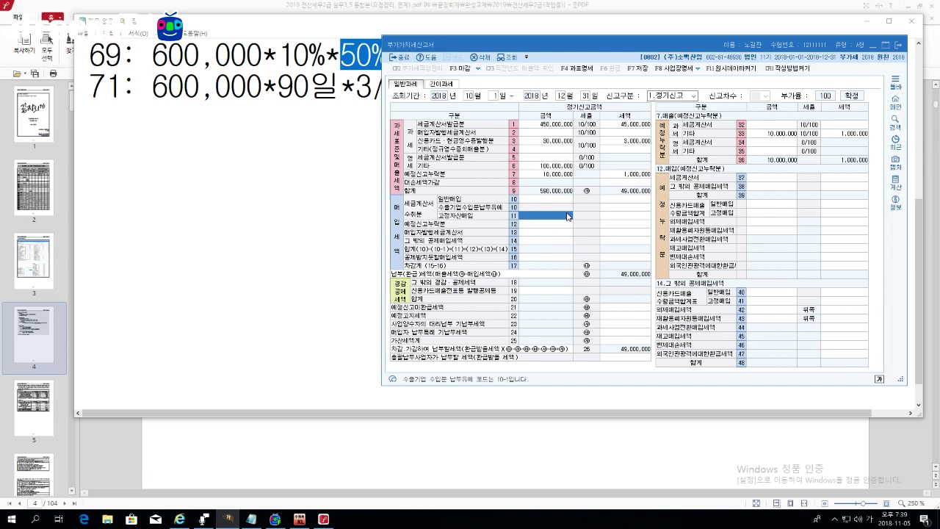
type("45")
type("0,000,000")
key("Return")
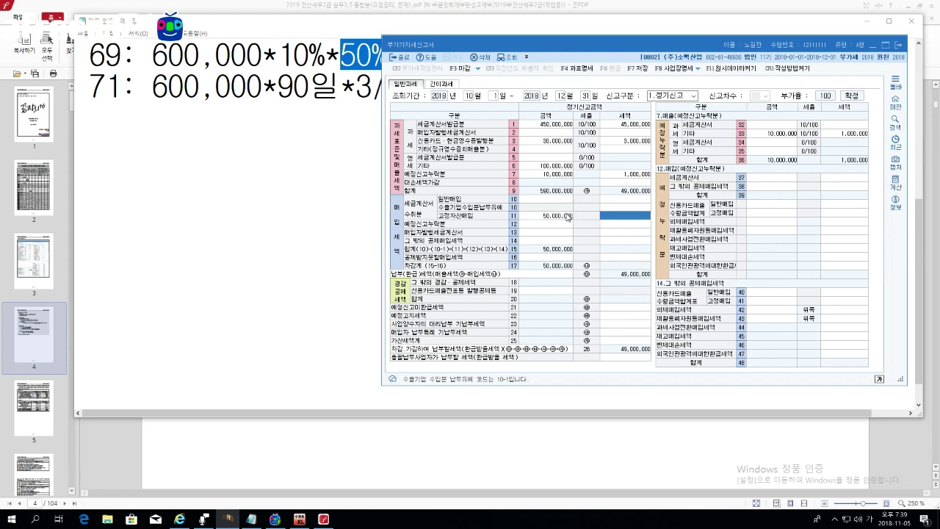
key("Return")
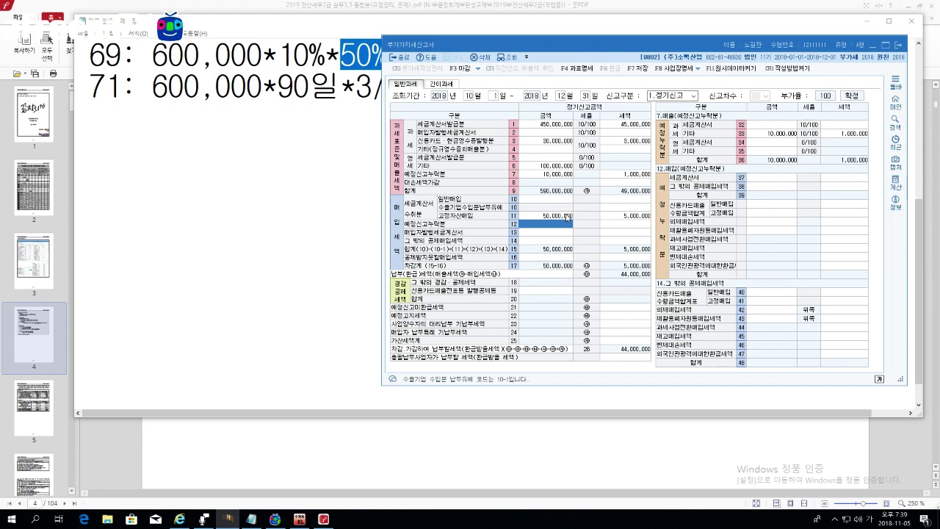
Enter the non-deductible input tax of line 16 in its breakdown on line 49 as 50,000,000 with tax of 5,000,000
left_click(550, 258)
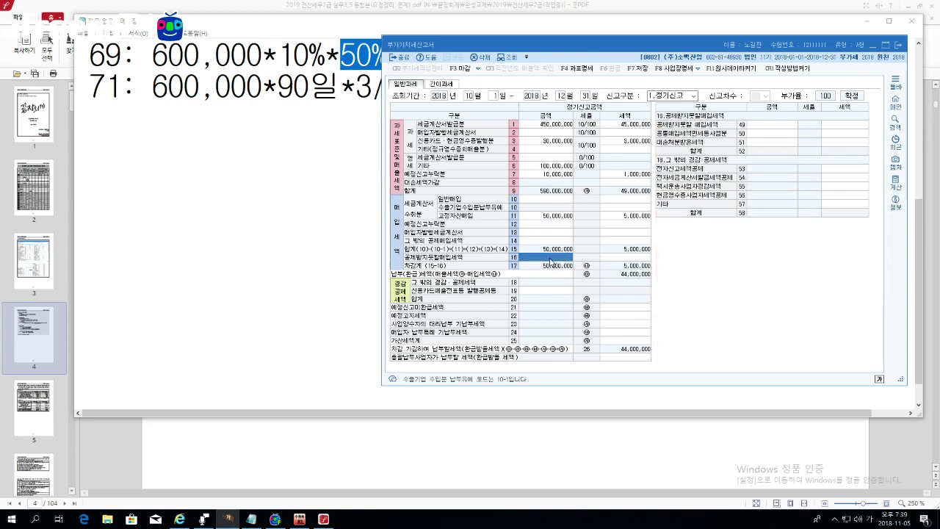
type("50,000,000")
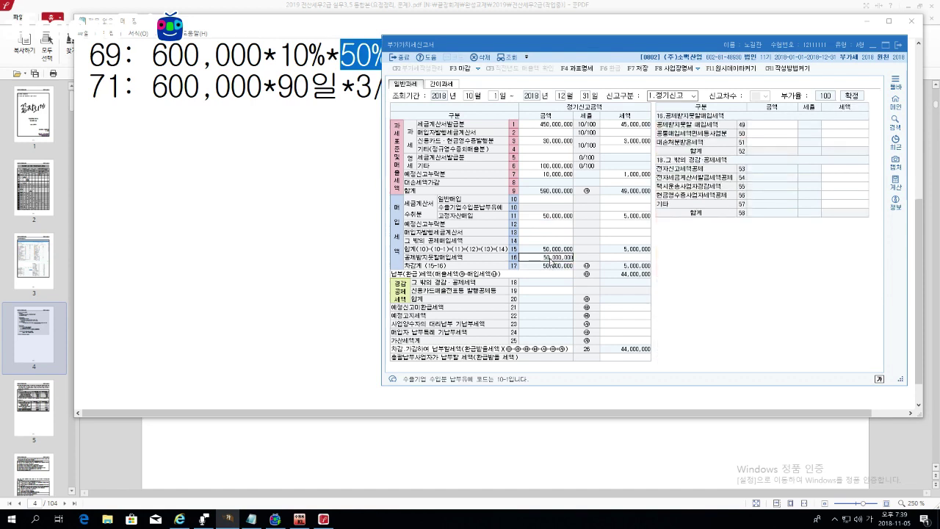
key("Return")
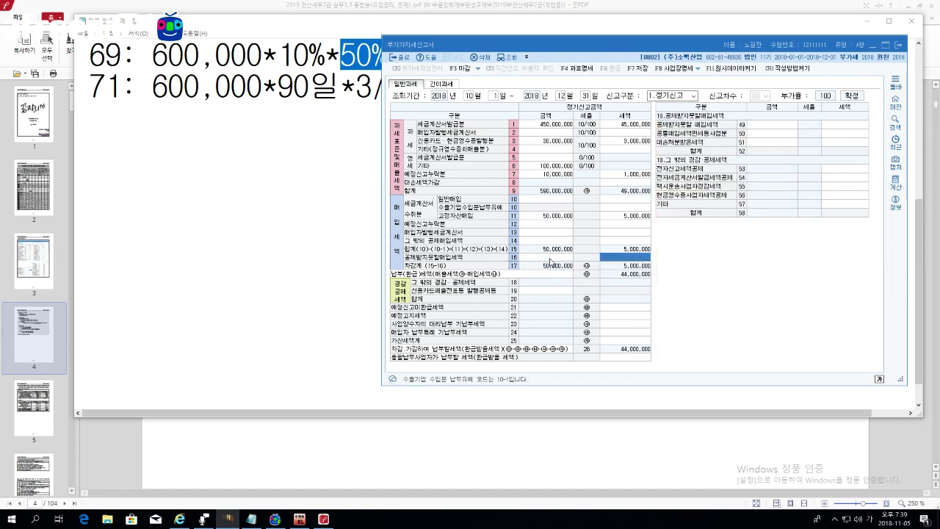
left_click(773, 129)
type("50000000")
key("Return")
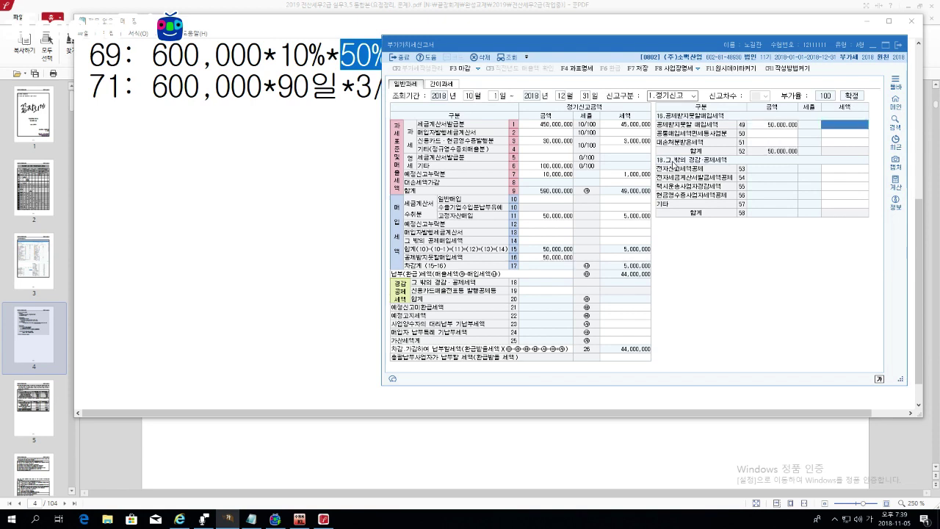
type("5000000")
key("Return")
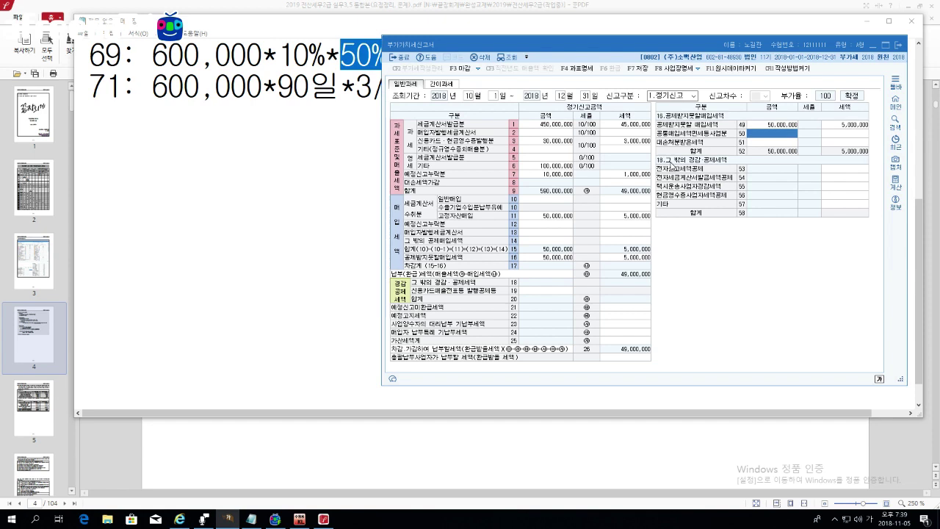
Enter general tax-invoice purchases on line 10 as 220,000,000 with tax of 22,000,000
left_click(534, 202)
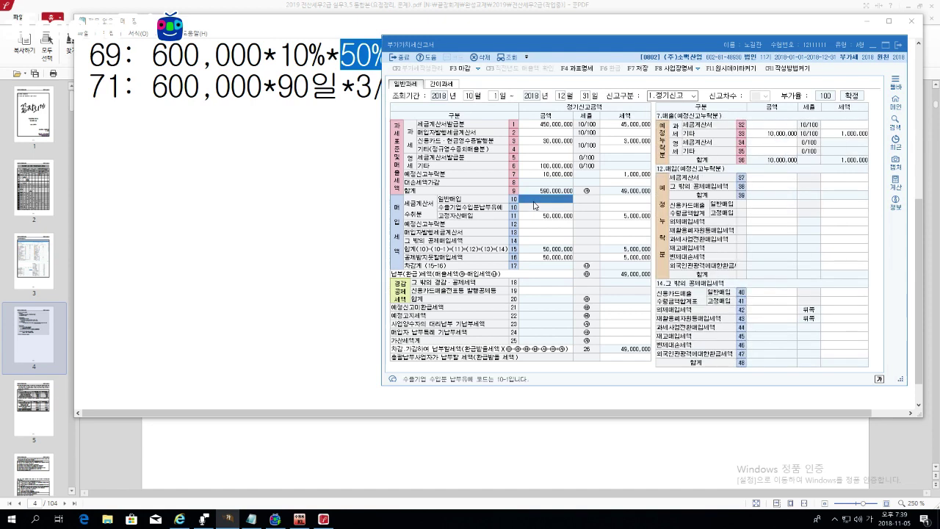
type("220,000,000")
key("Return")
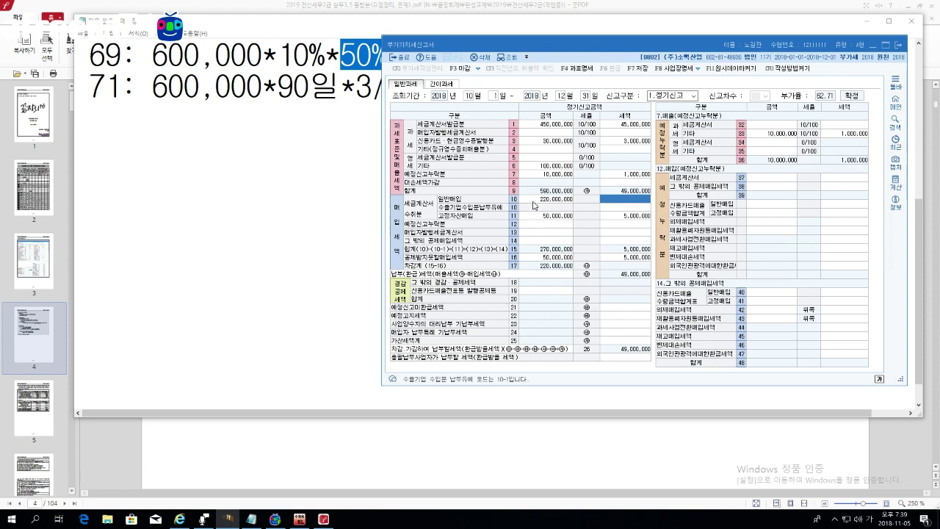
type("22000000")
key("Return")
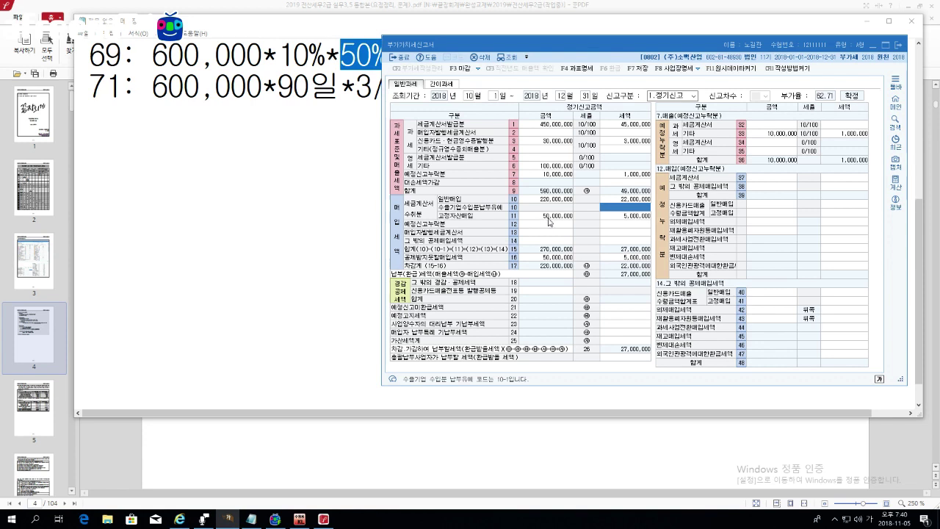
Enter general card purchases on line 40, in the breakdown of line 14, as 10,000,000 with tax of 1,000,000
left_click(548, 239)
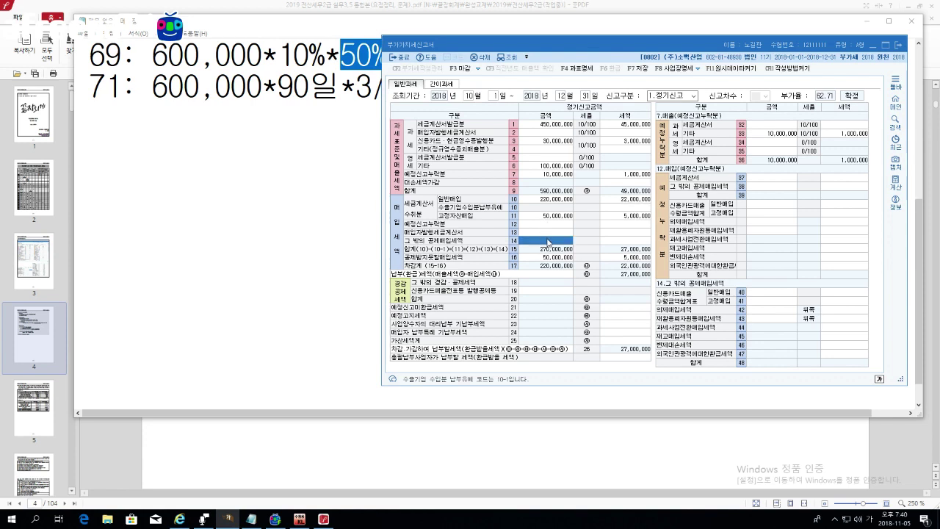
left_click(759, 293)
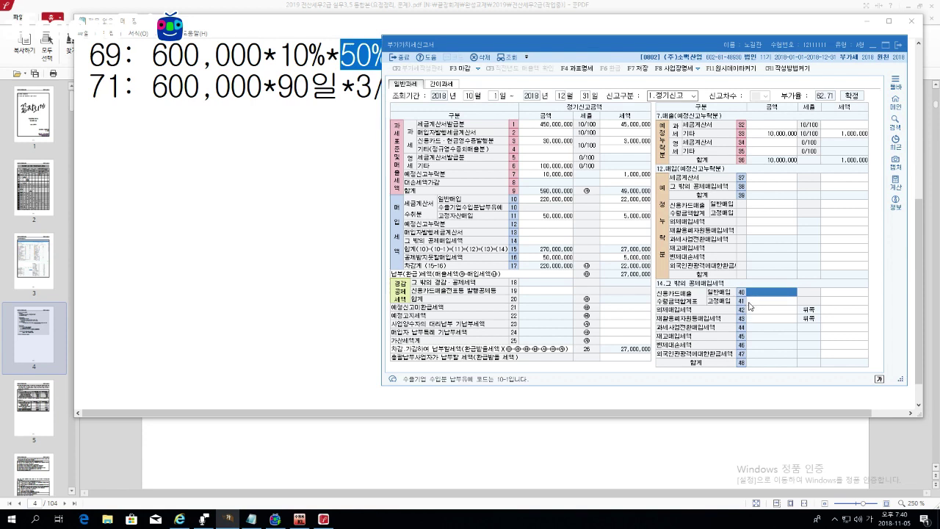
type("10000000")
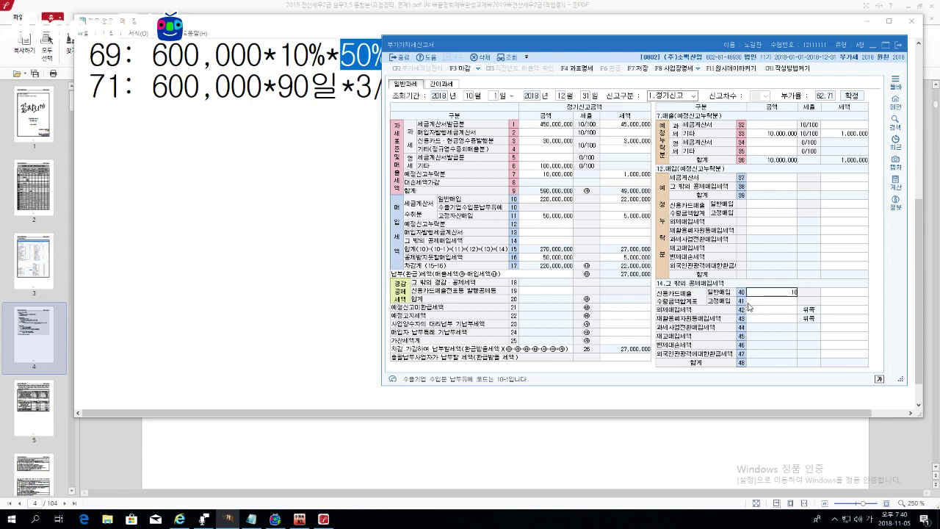
key("Return")
type("1000000")
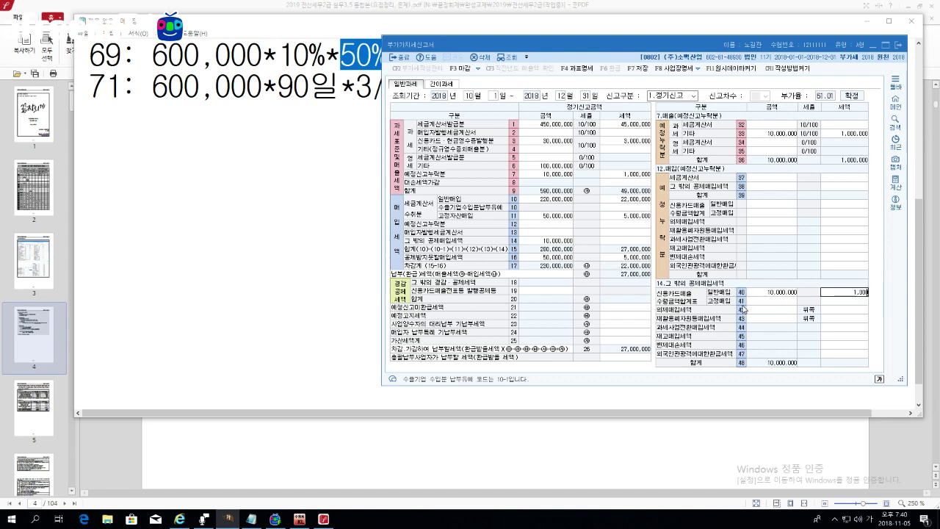
key("Return")
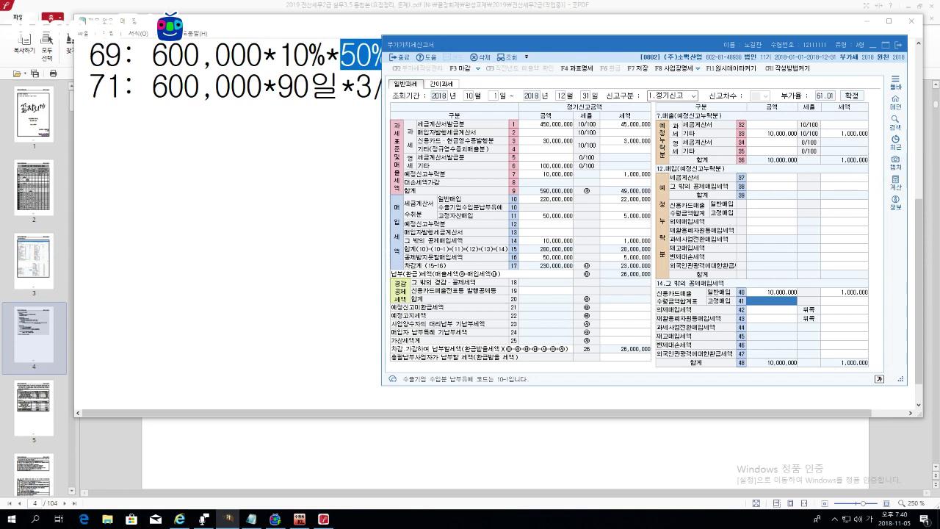
Switch to the Notepad notes and change the line 69 penalty calculation to 1,000,000*10%*50%=50,000
left_click(216, 56)
left_click_drag(152, 56, 168, 55)
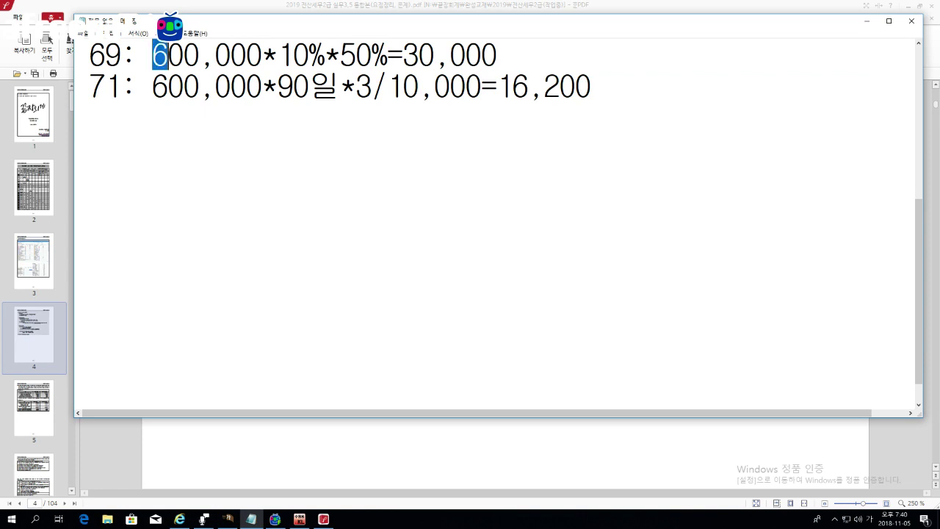
type("1,")
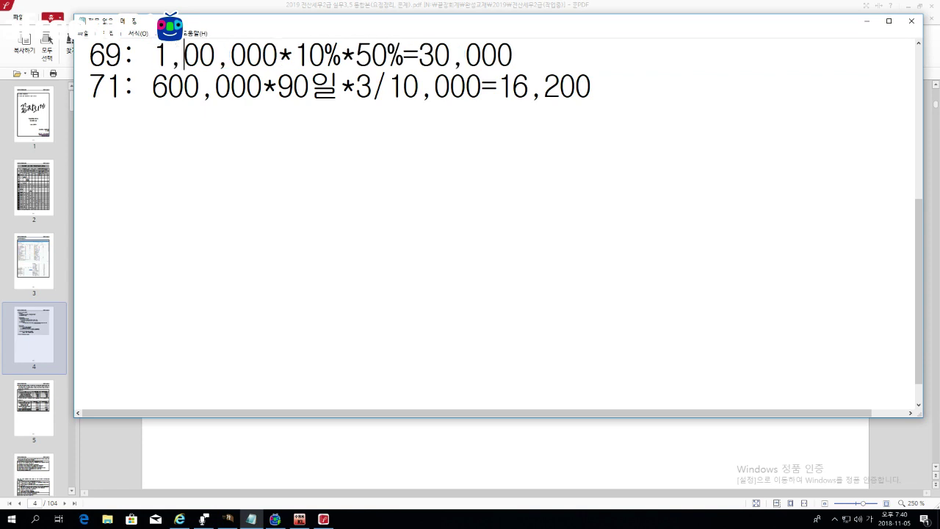
type("0")
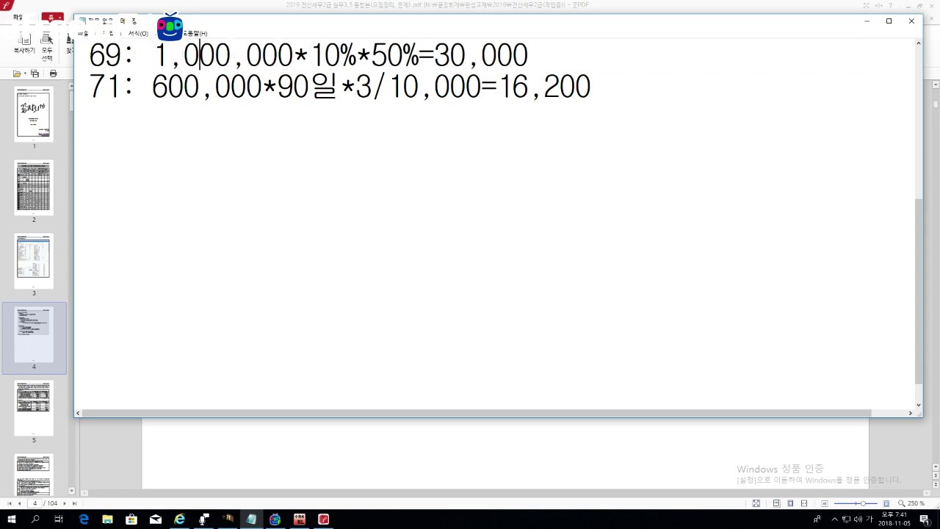
left_click_drag(434, 56, 450, 55)
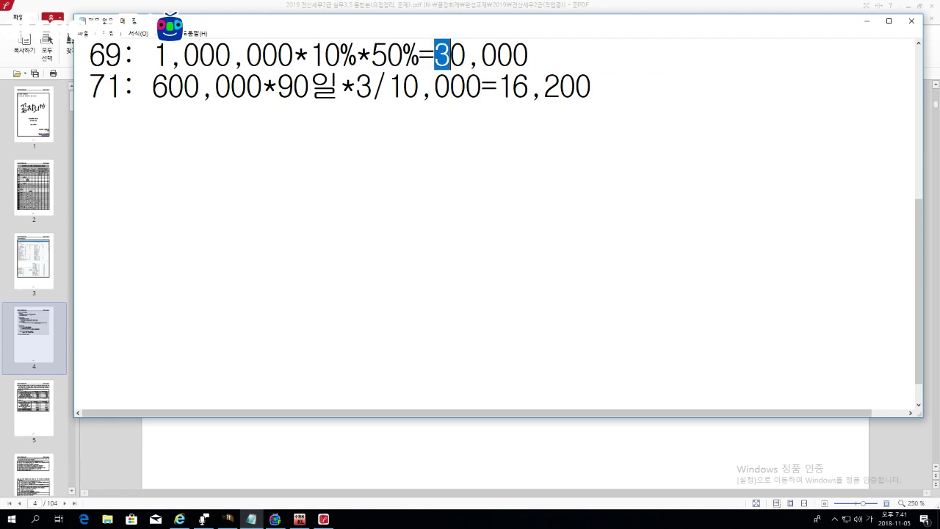
type("5")
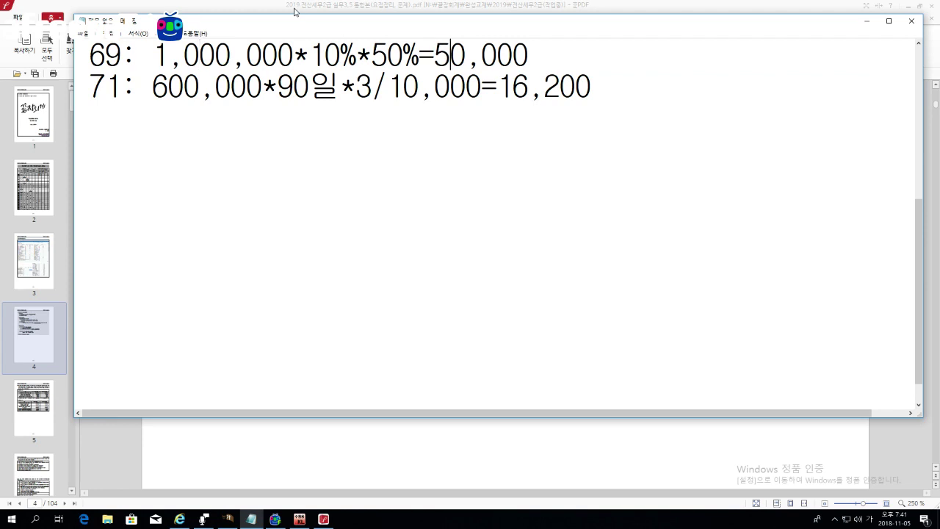
Change the line 71 late-payment penalty calculation to 1,000,000*92일*3/10,000=27,600
left_click_drag(153, 87, 169, 87)
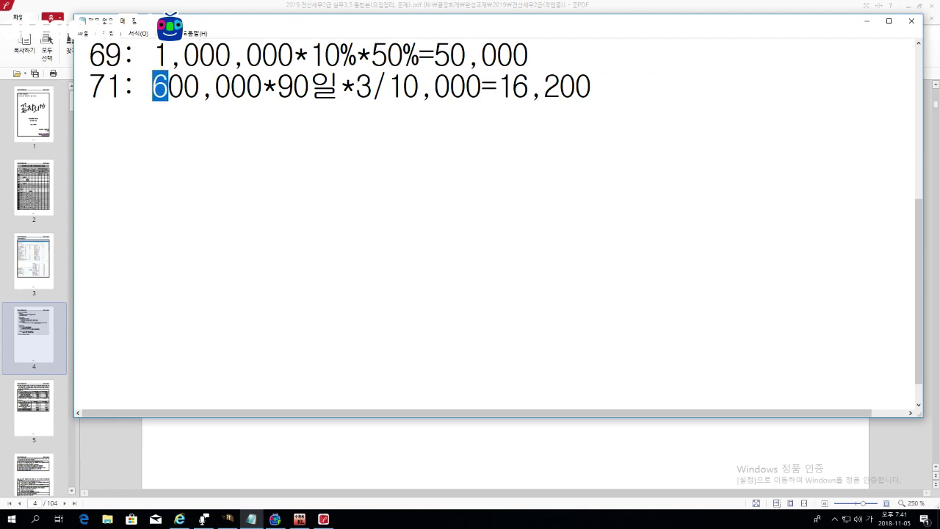
type("1,0")
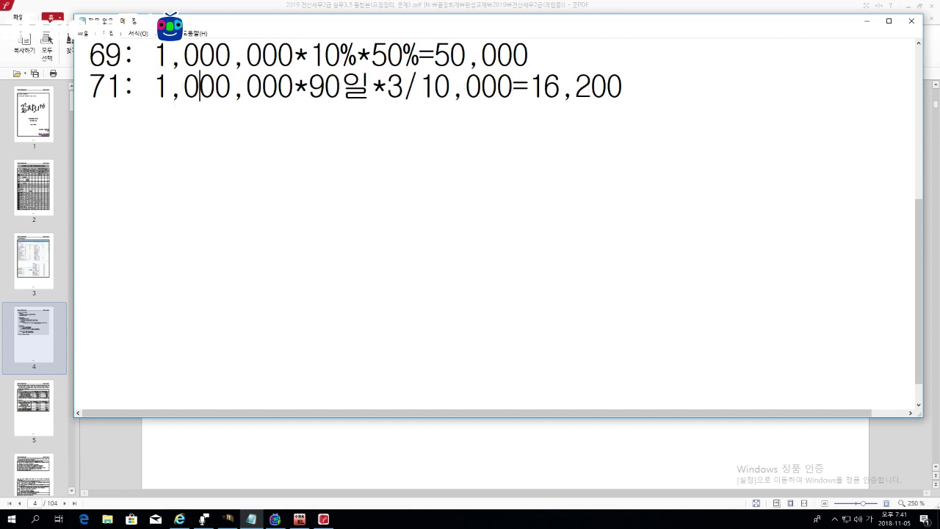
left_click_drag(325, 87, 343, 86)
type("2")
left_click_drag(528, 86, 624, 87)
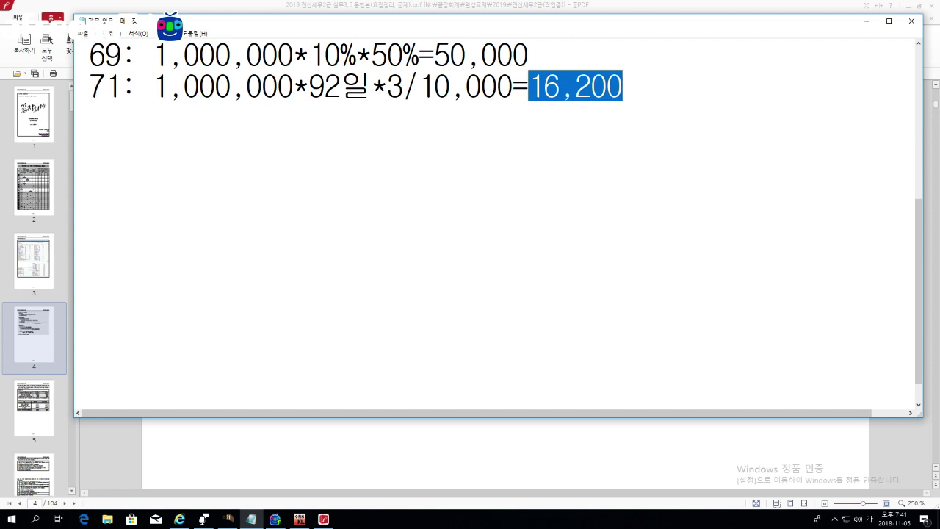
type("2")
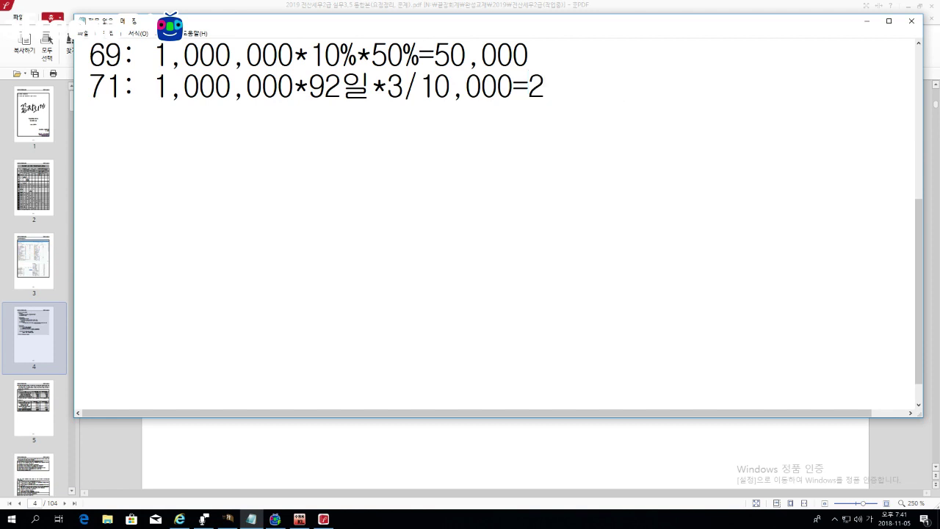
type("7,600")
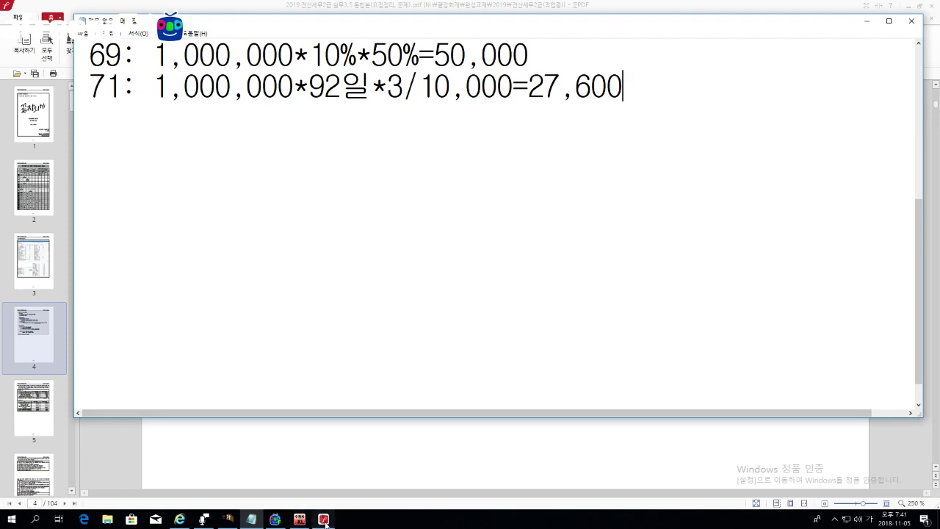
Switch to KcLep, show the penalty breakdown of line 25, and arrange the return below the Notepad calculations with the PDF minimized
left_click(229, 520)
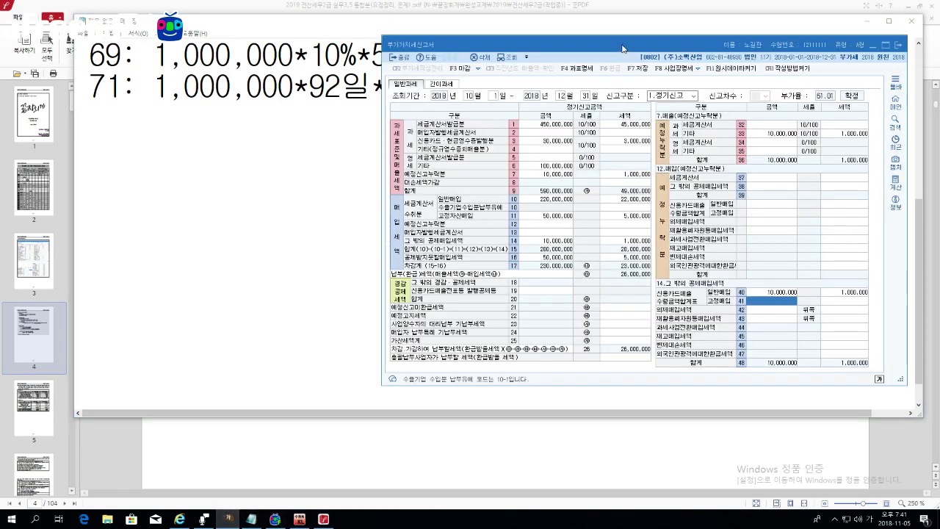
left_click(650, 335)
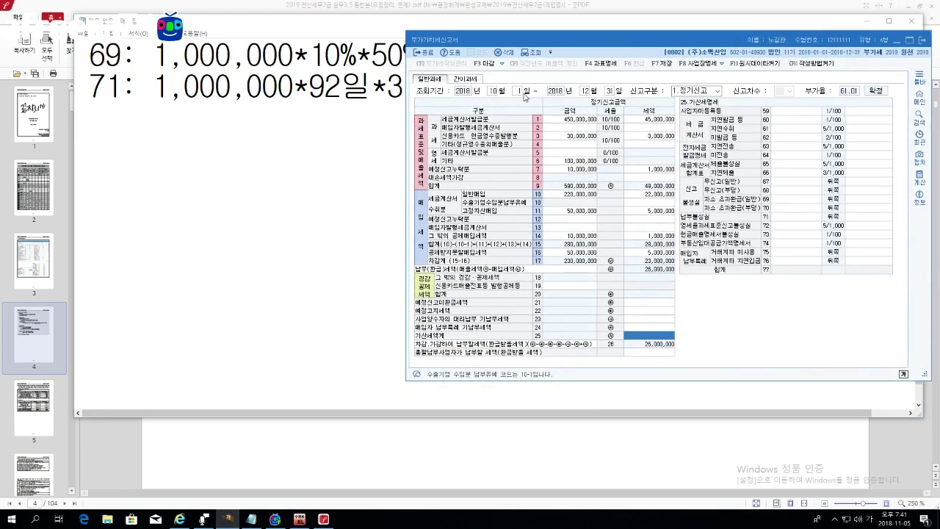
left_click_drag(349, 26, 311, 16)
left_click(591, 427)
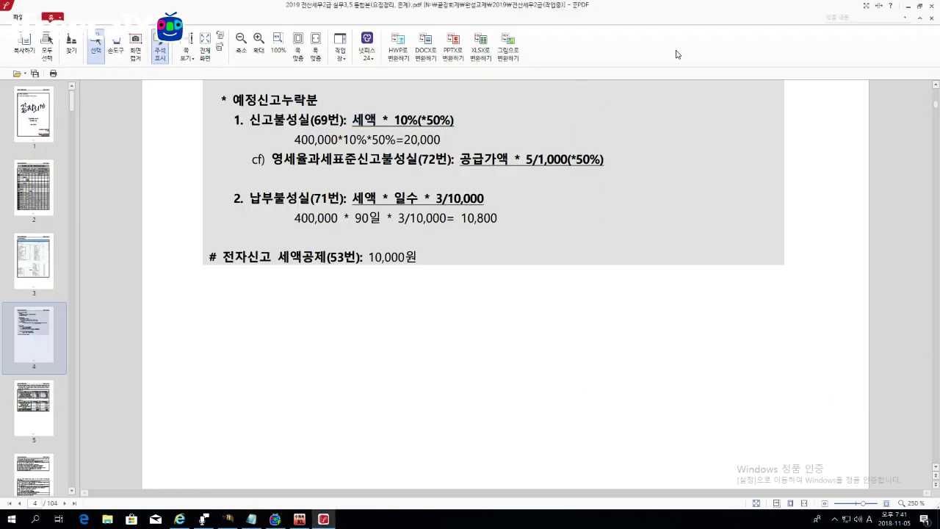
left_click(905, 8)
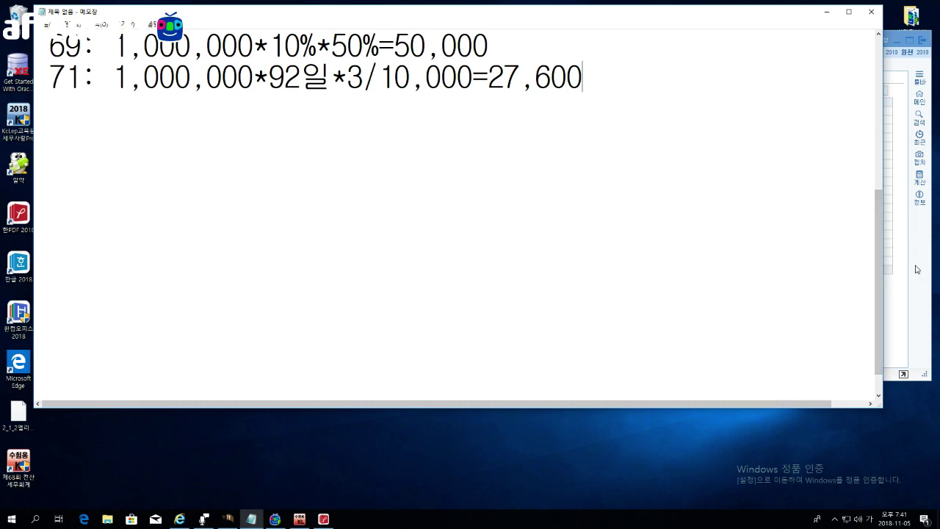
left_click(895, 40)
left_click_drag(787, 43, 678, 103)
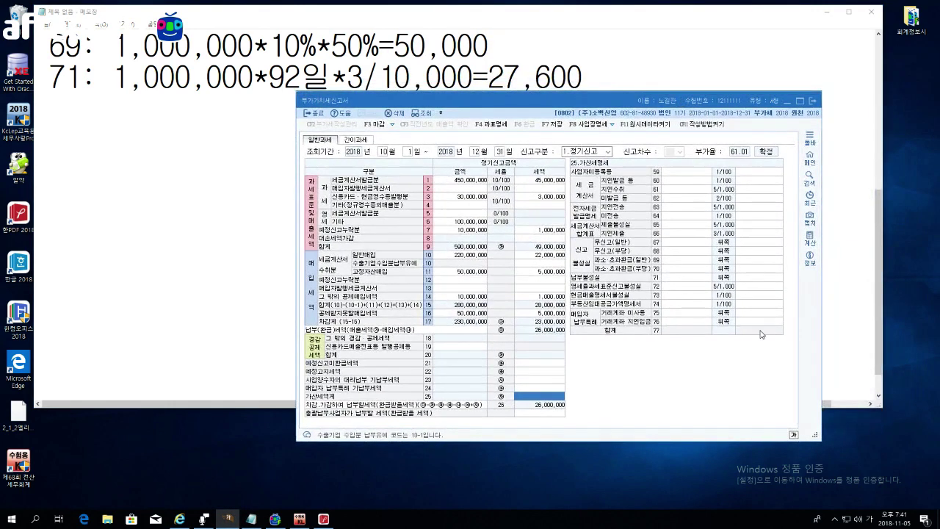
Enter the line 69 under-reporting penalty with a base amount of 1,000,000 and a penalty of 50,000
left_click(681, 260)
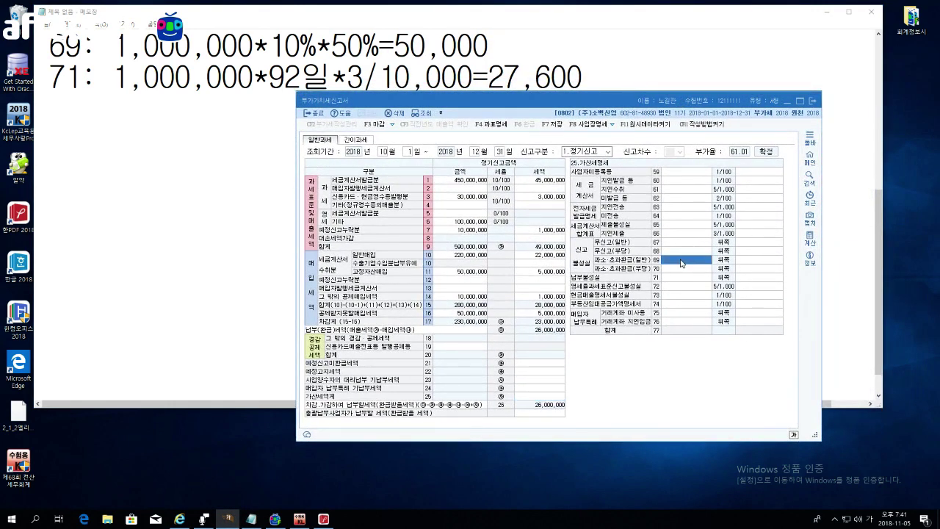
type("1000000")
key("Return")
type("500000")
key("Return")
Enter the line 71 late-payment penalty with a base amount of 1,000,000 and a penalty of 27,600
key("Return")
type("1000000")
key("Return")
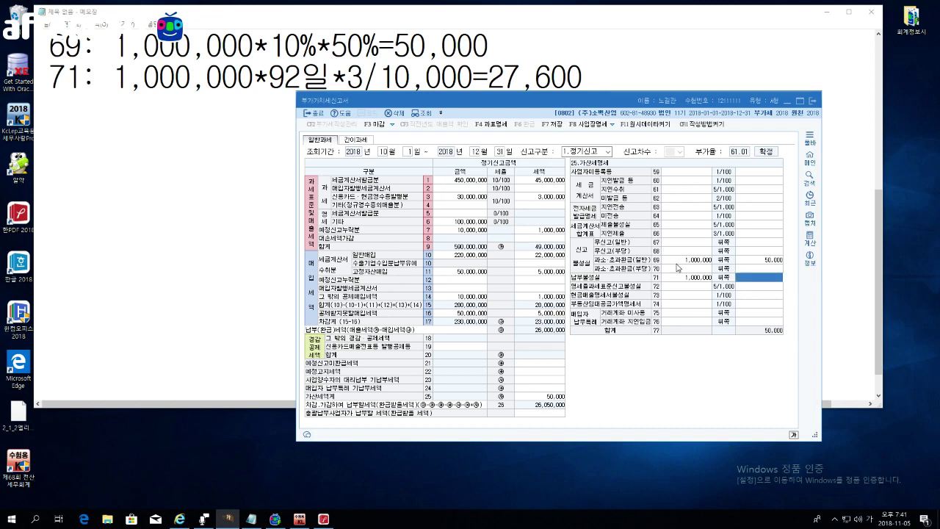
type("27600")
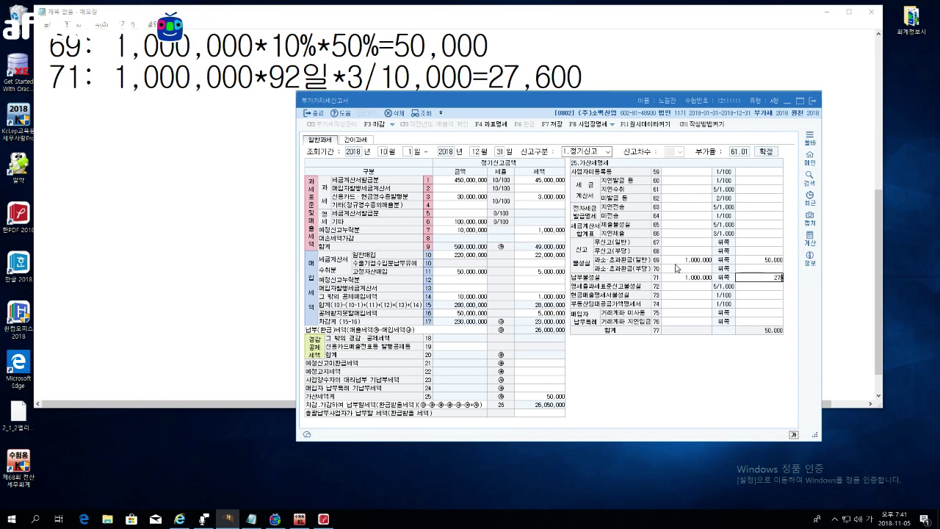
key("Return")
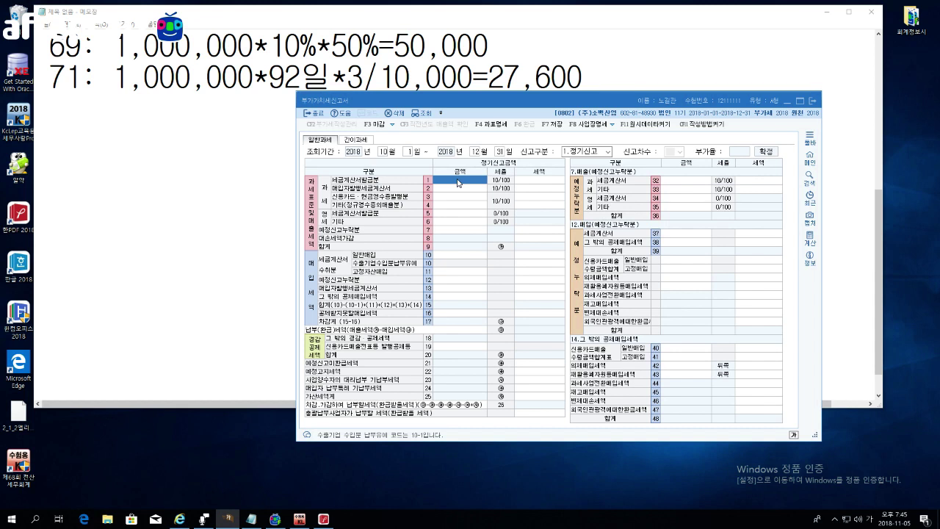
In the blank return, enter the electronic filing tax credit of 10,000 on line 53, in the breakdown of line 18
left_click(541, 362)
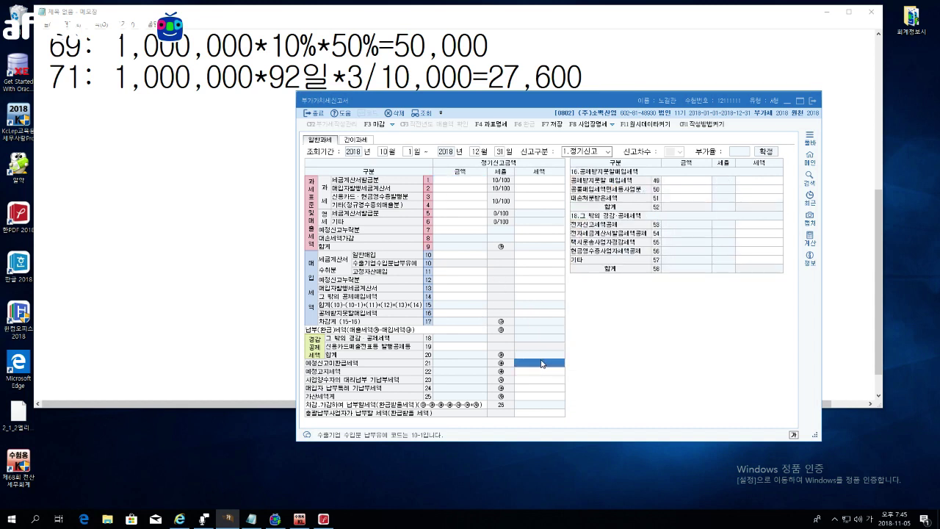
left_click(771, 225)
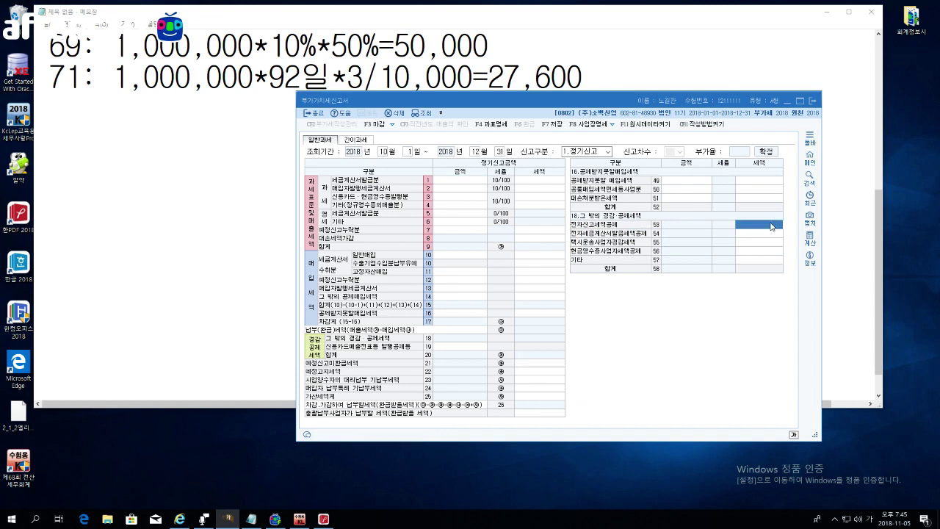
type("10000")
key("Return")
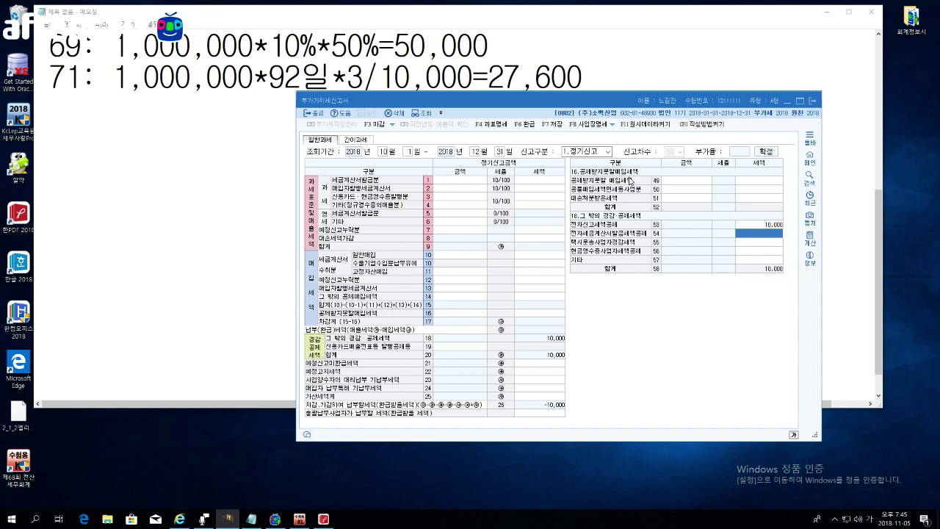
Enter taxable tax-invoice sales of 200,000,000 on line 1 and other zero-rated sales of 20,000,000 on line 6
left_click(473, 183)
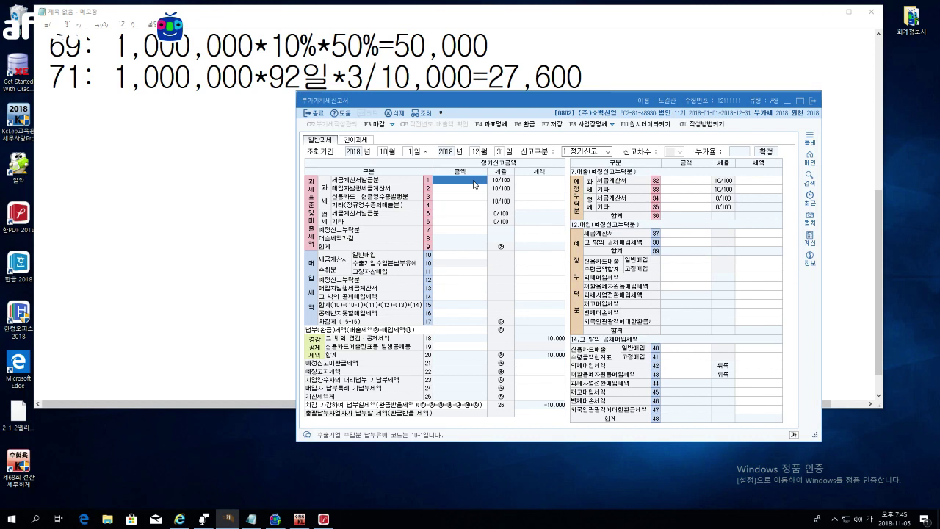
type("200,000,000")
key("Return")
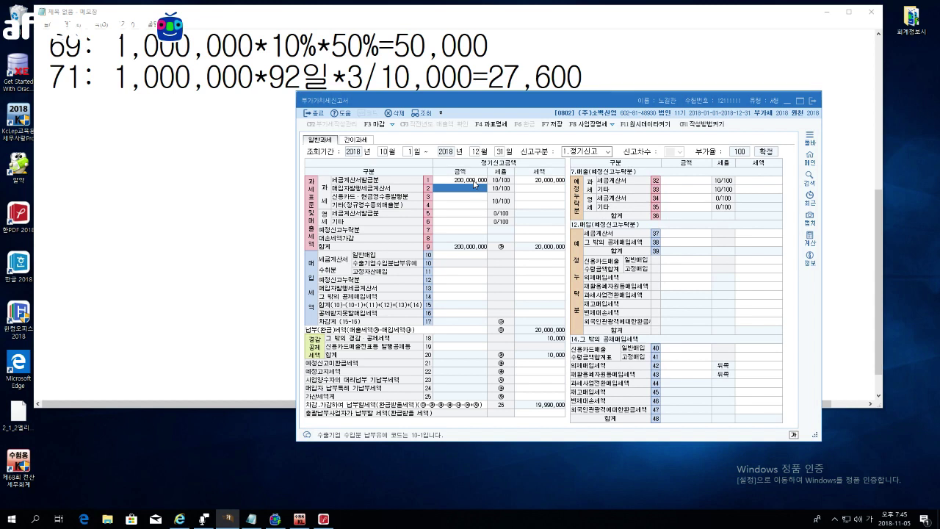
left_click(456, 223)
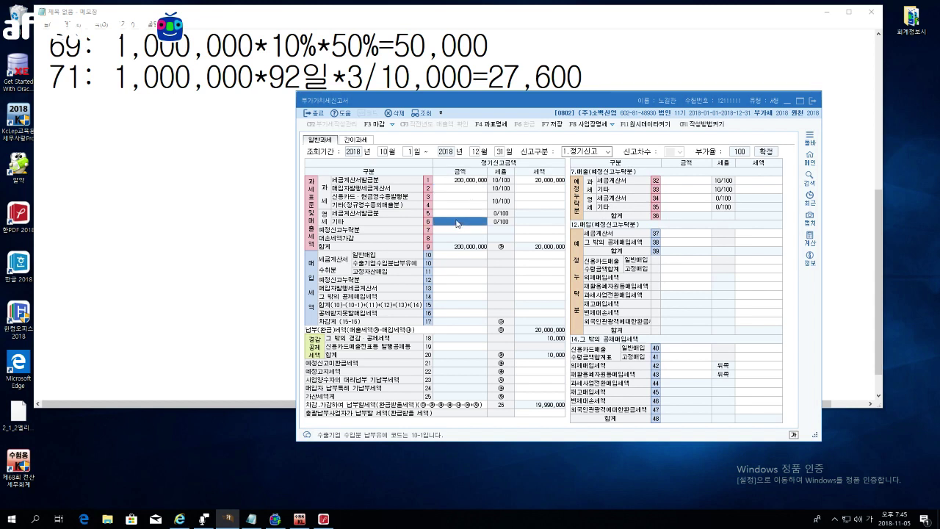
type("10000000")
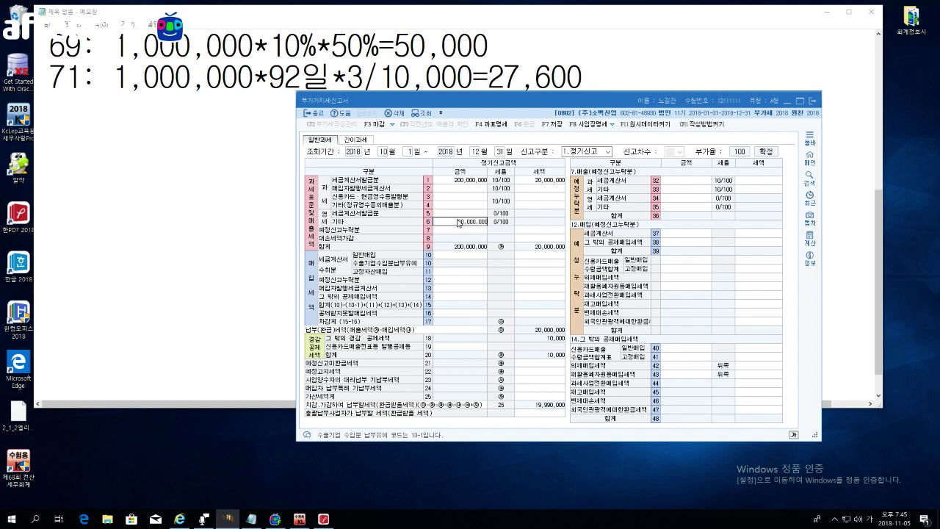
key("Return")
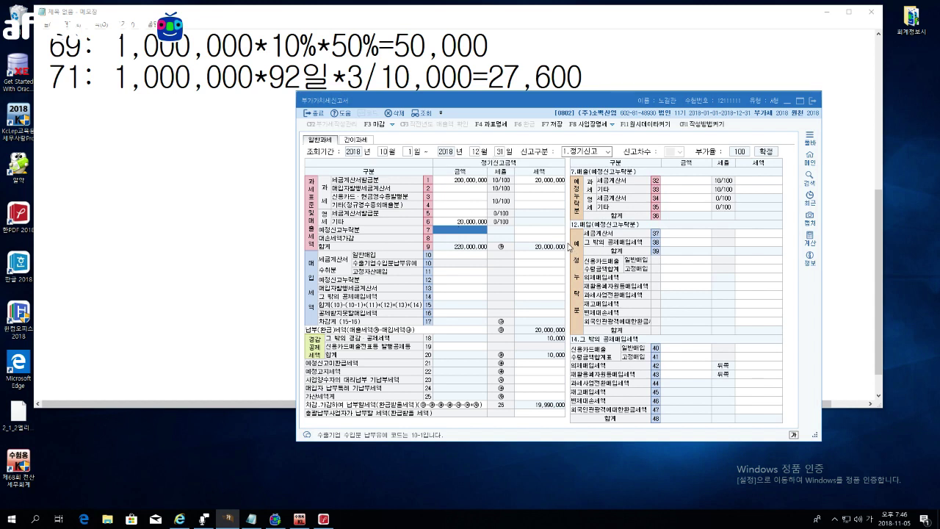
Enter the bad-debt tax adjustment on line 8 as -200,000
left_click(549, 241)
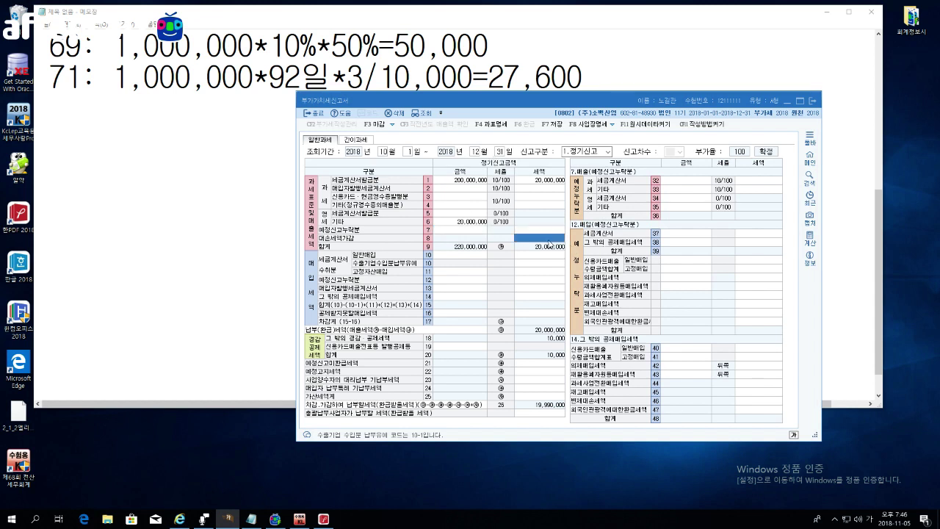
left_click(549, 241)
type("-200,000")
key("Return")
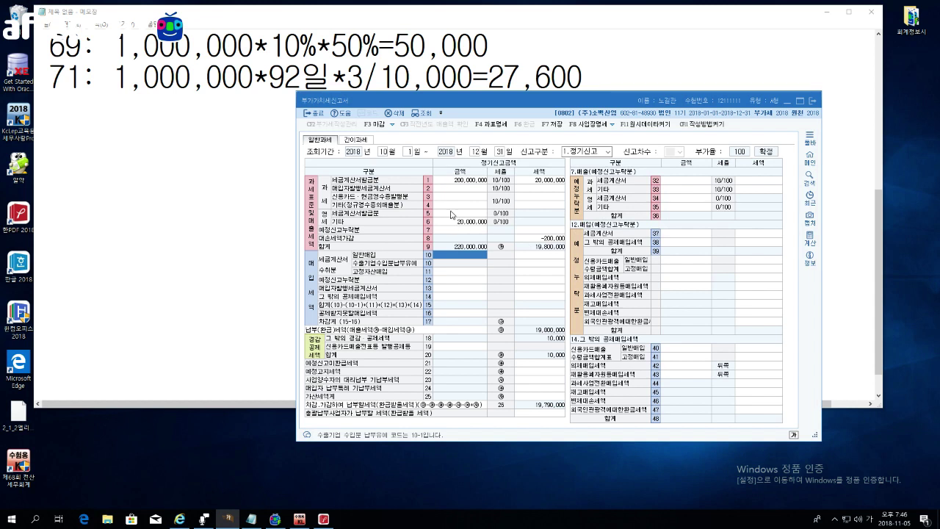
Enter credit card and cash receipt sales of 51,000,000 on line 3
left_click(444, 198)
type("51000000")
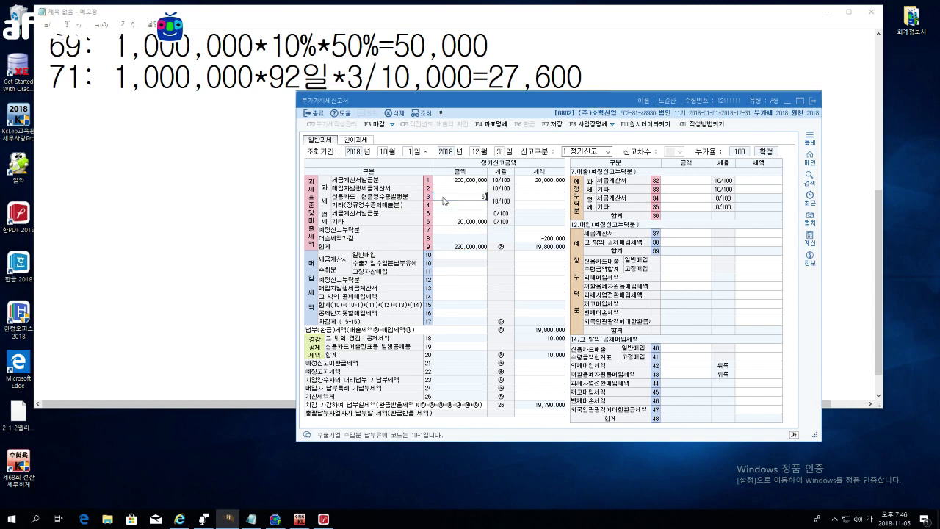
key("Return")
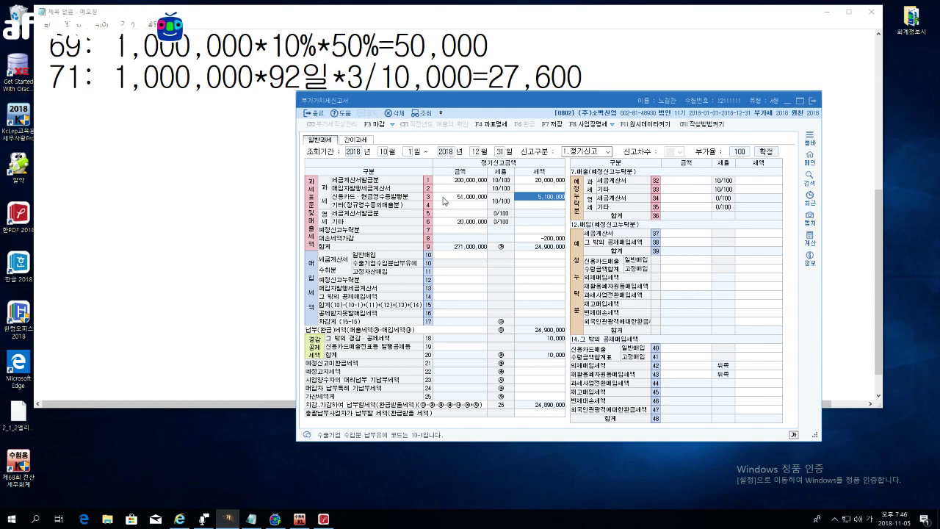
Enter general tax-invoice purchases of 40,000,000 on line 10 and leave the tax blank
left_click(461, 256)
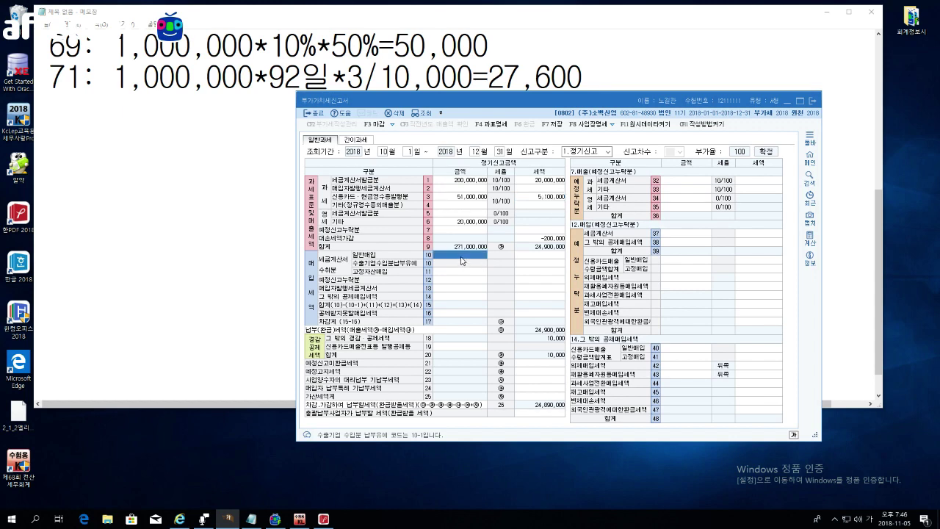
left_click_drag(566, 108, 582, 68)
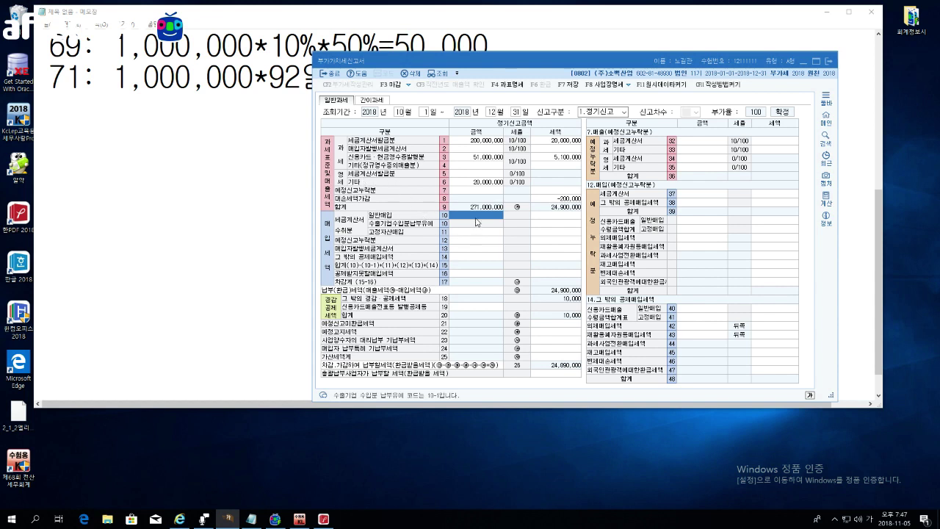
type("4")
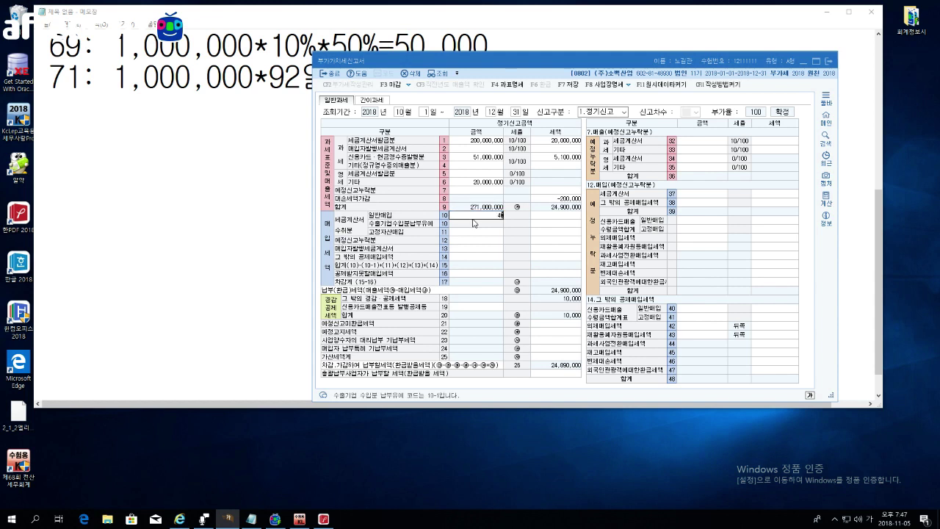
type("0,000,000")
key("Return")
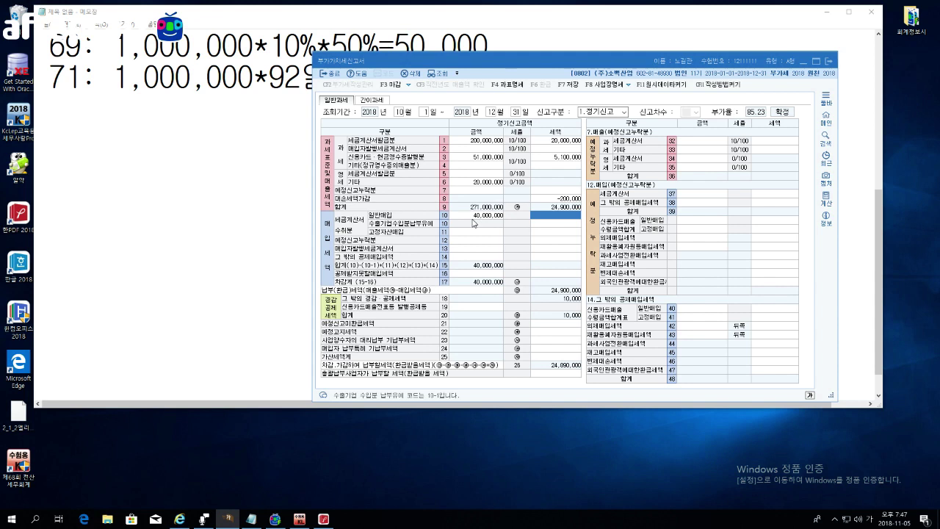
key("Return")
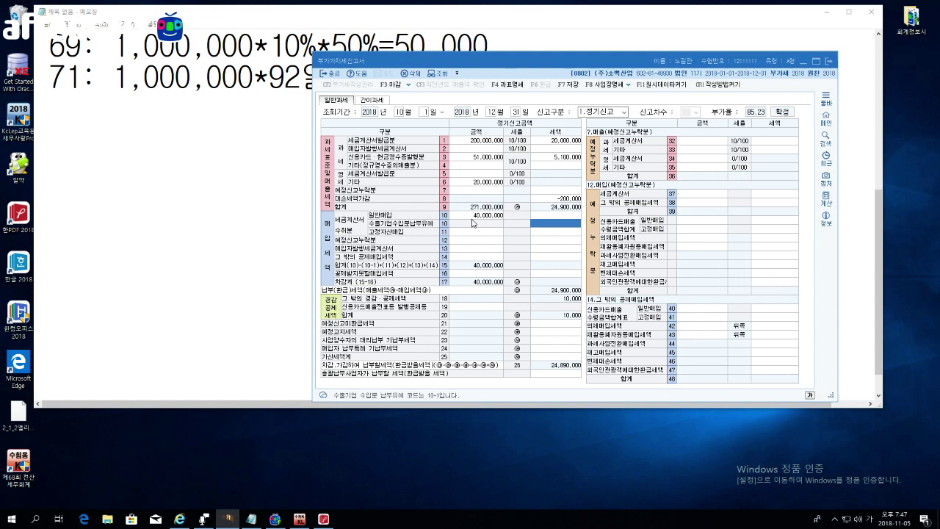
Enter fixed asset purchases on line 11 as 15,000,000 with tax of 1,500,000
left_click(467, 234)
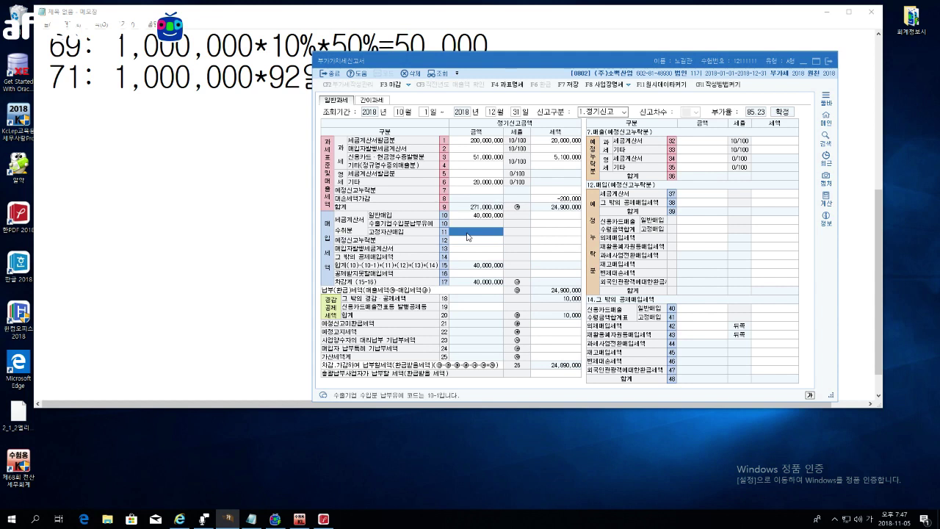
type("15000000")
key("Return")
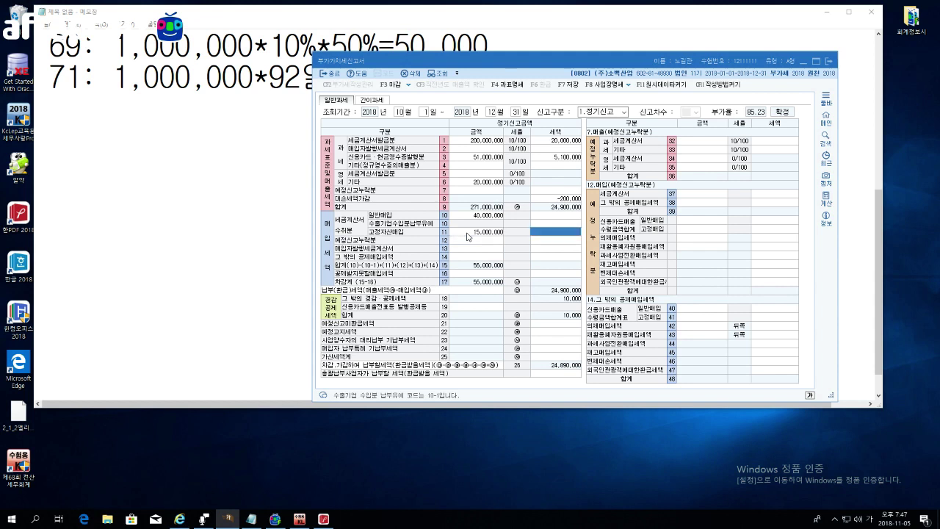
type("1500000")
key("Return")
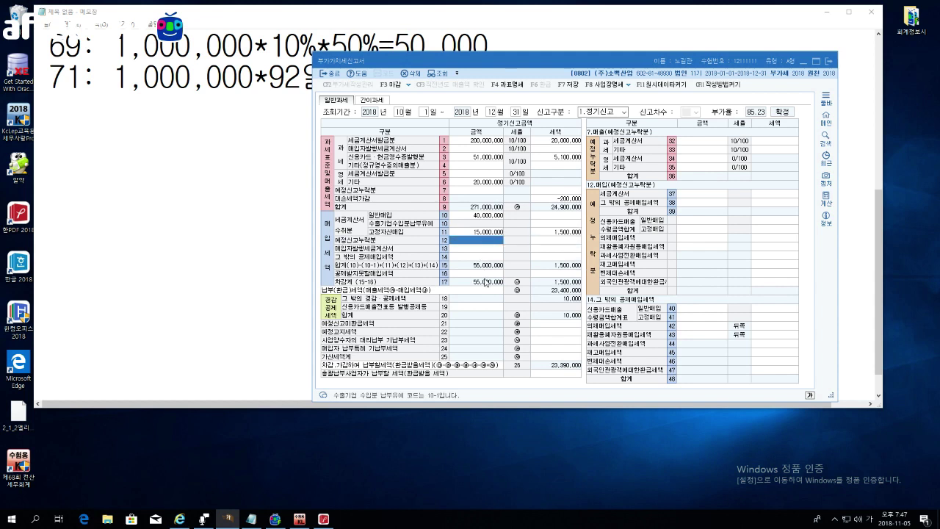
Enter the non-deductible purchases on line 49, in the breakdown of line 16, as 15,000,000 with tax of 1,500,000
left_click(470, 274)
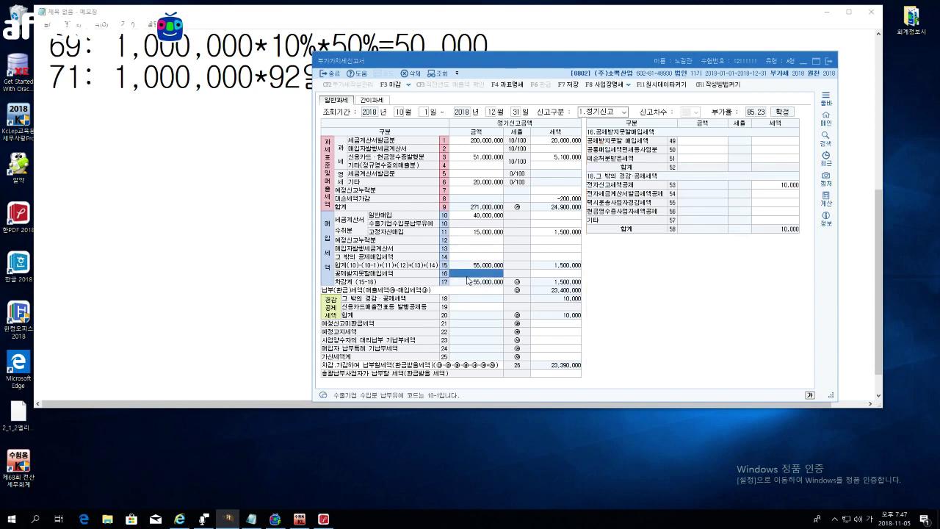
left_click(679, 141)
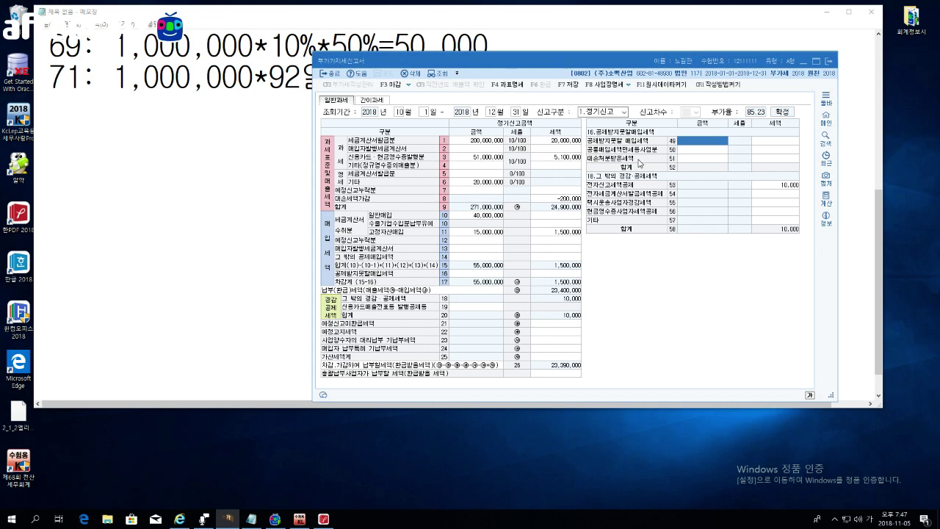
type("15000000")
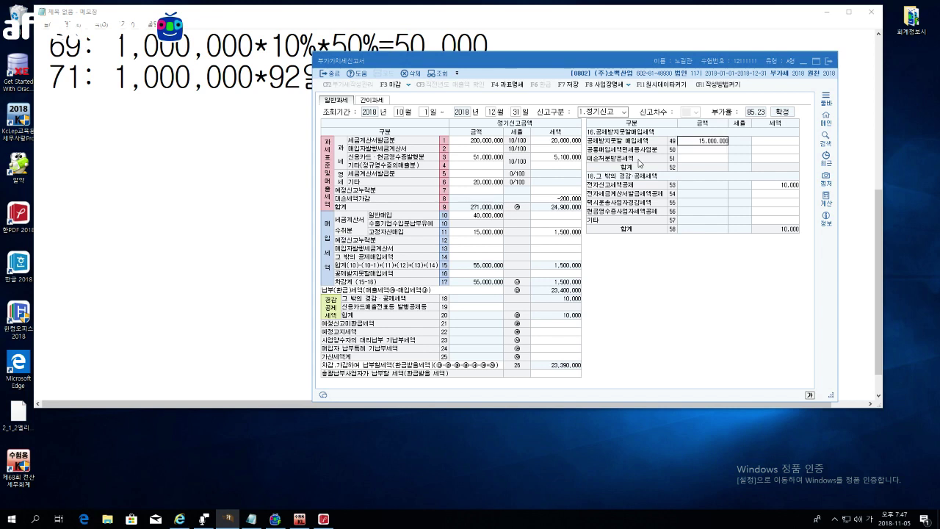
key("Return")
type("1500000")
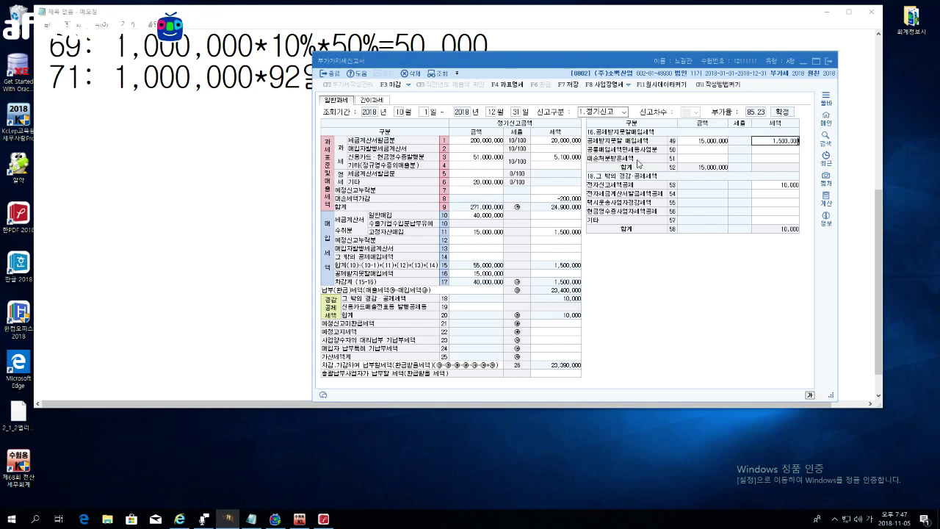
key("Return")
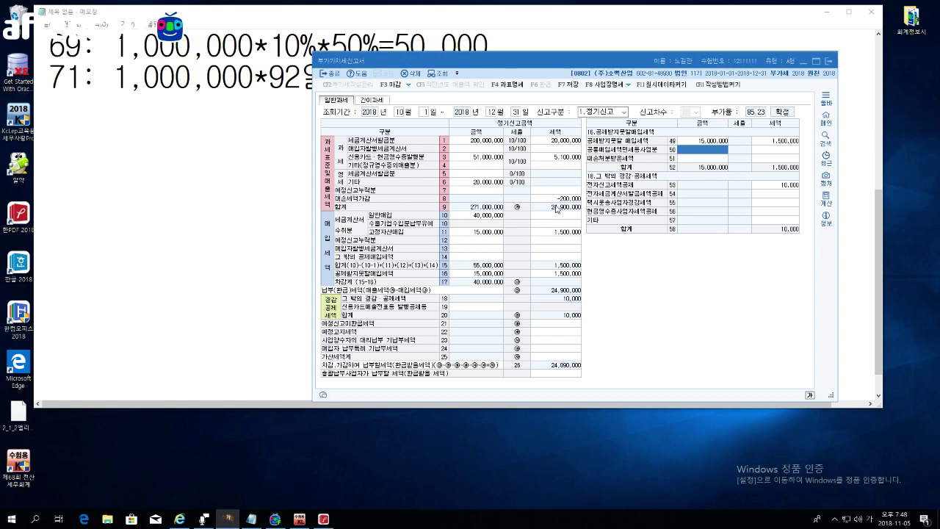
Enter the tax-invoice purchases omitted from the preliminary return on line 37 as 800,000 with tax of 80,000
left_click(554, 167)
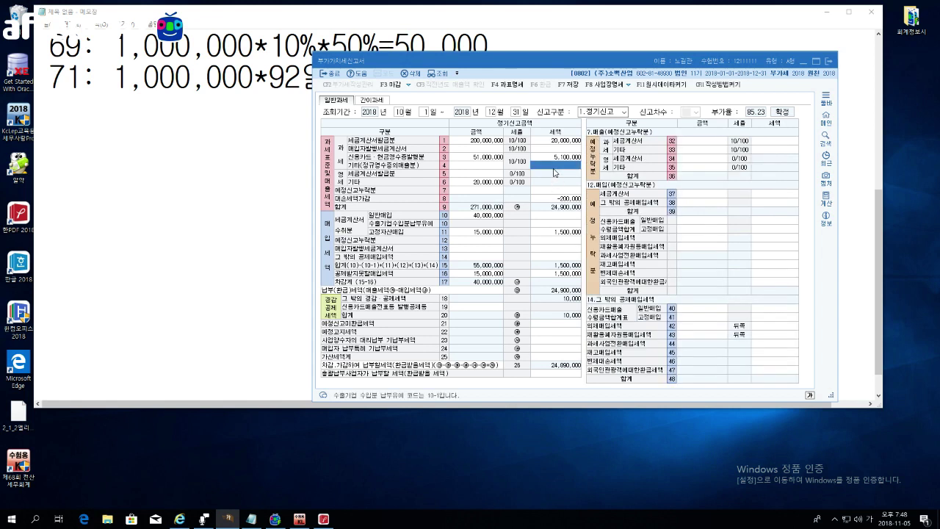
left_click(702, 160)
left_click(699, 195)
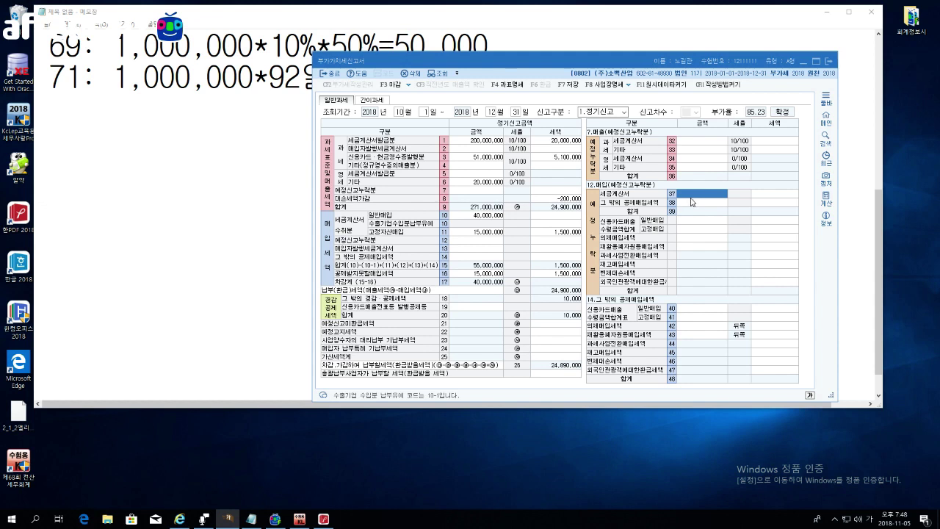
type("800,000")
key("Return")
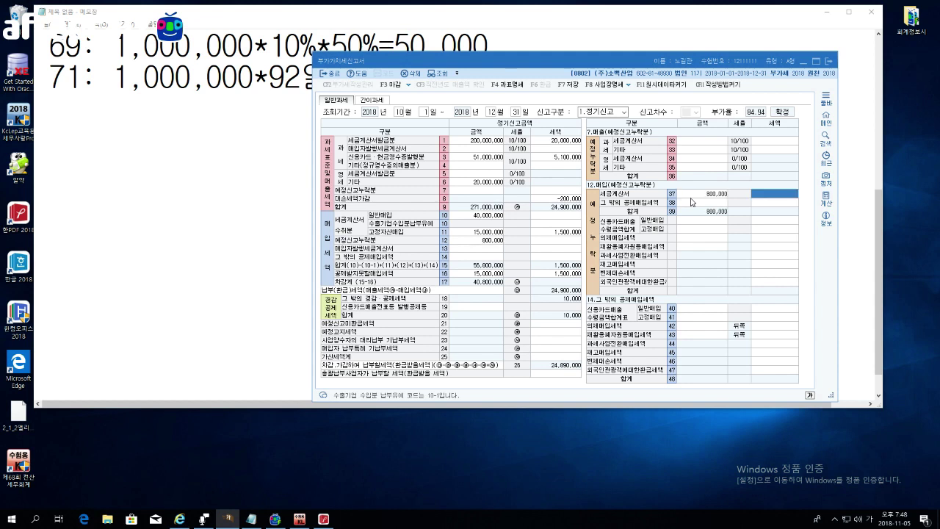
key("Return")
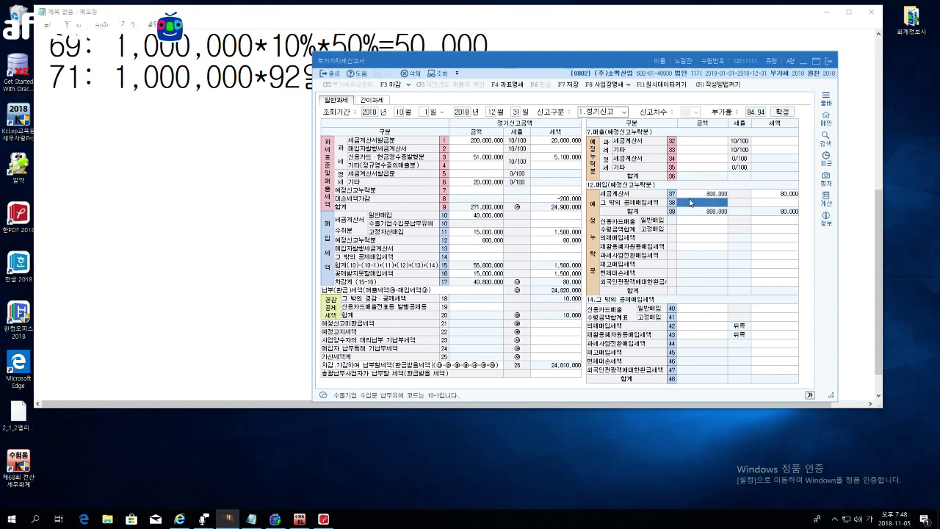
Enter the unrefunded tax from the preliminary return on line 21 as 1,500,000
left_click(566, 325)
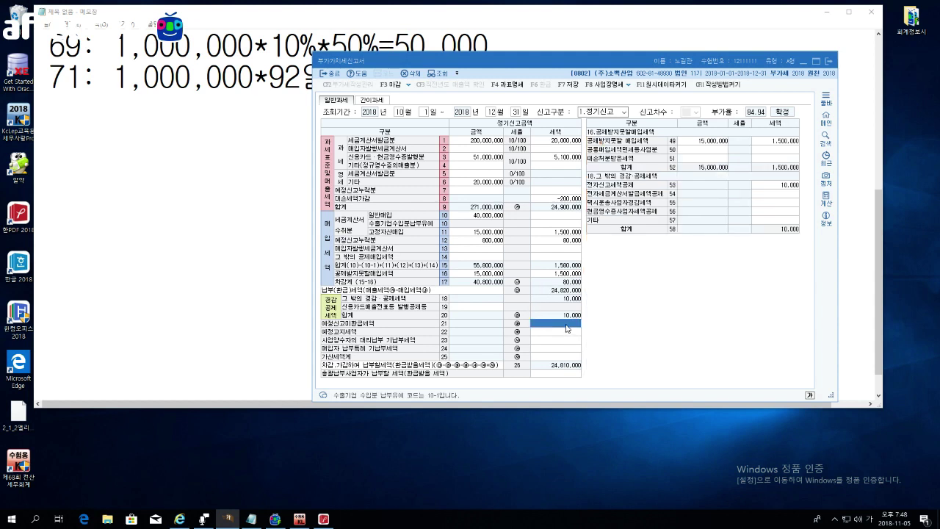
type("1500000")
key("Return")
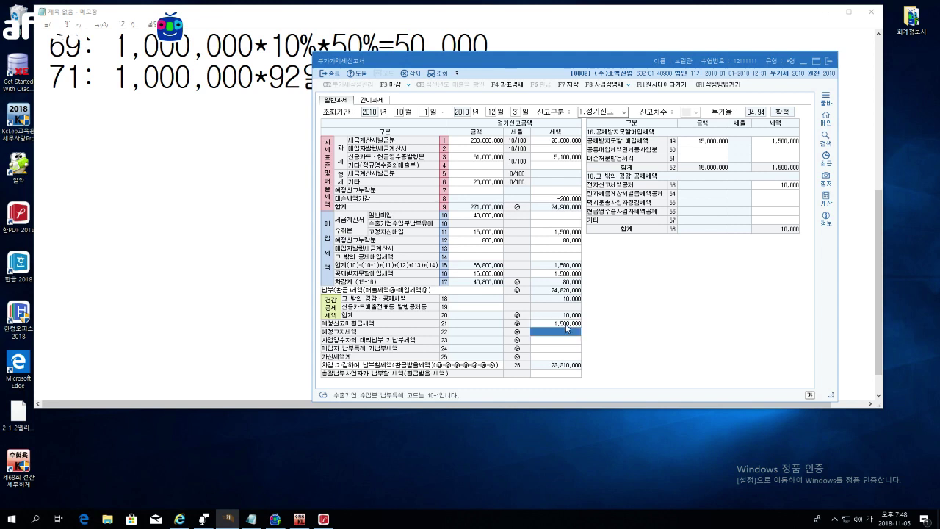
Show the breakdown of omitted preliminary-return purchases again and select the tax-invoice amount on line 37
left_click(559, 166)
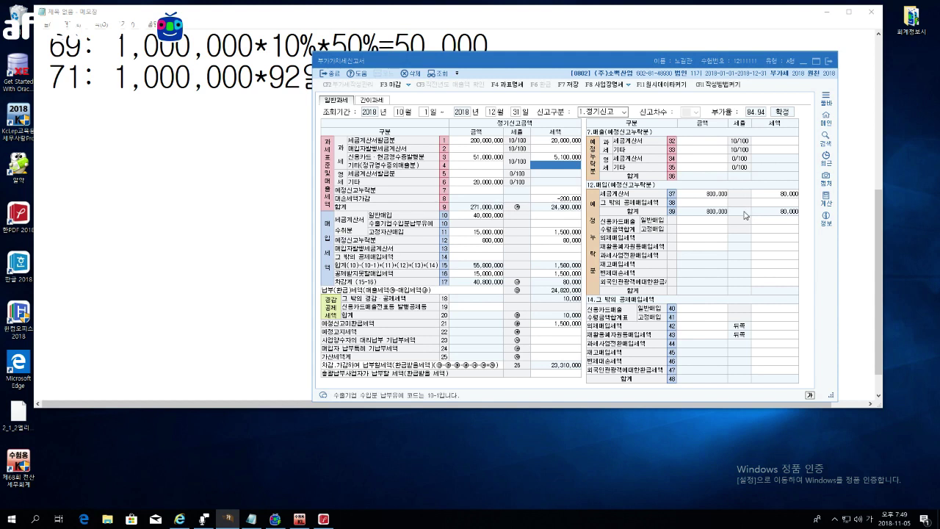
left_click(719, 196)
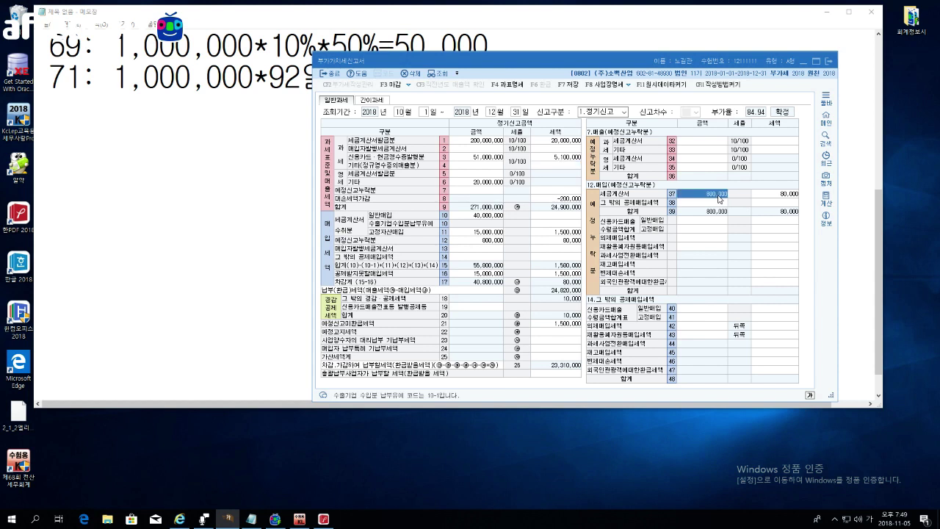